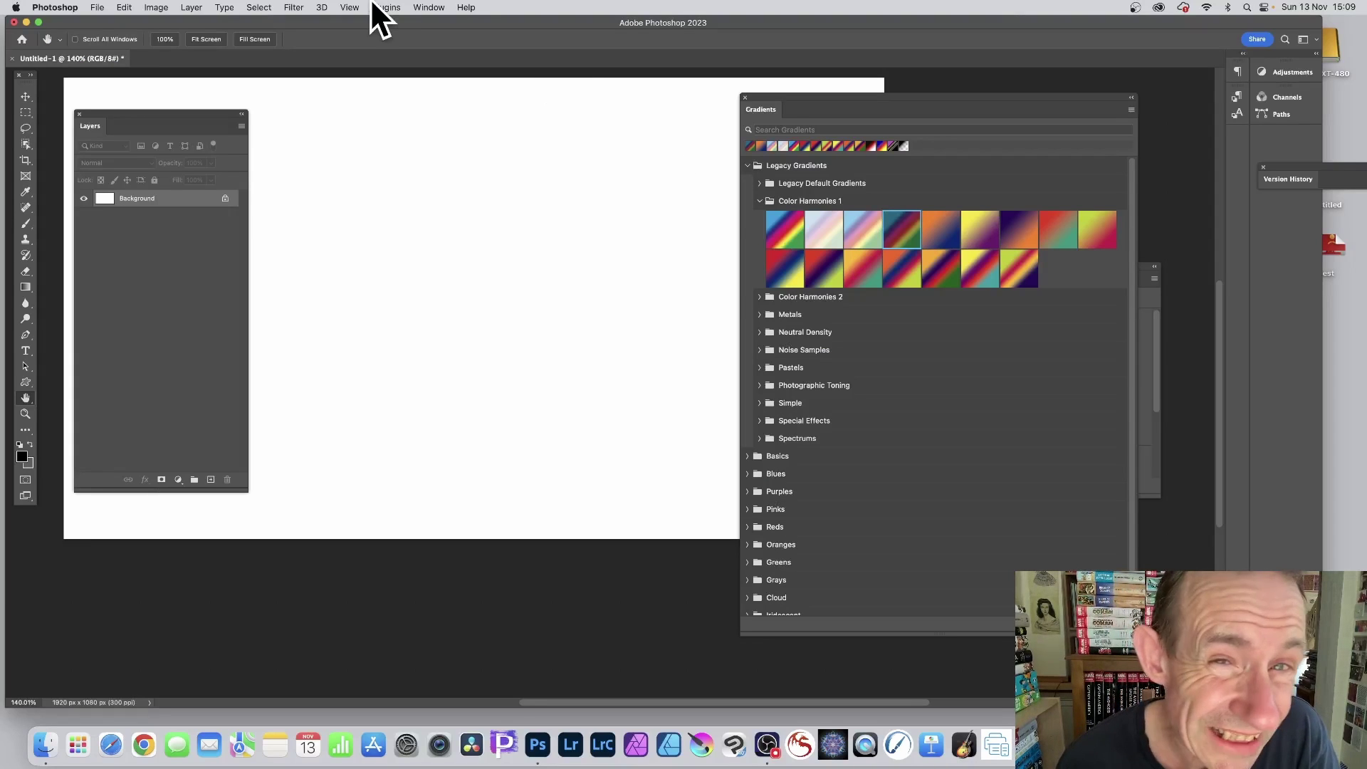
Show the legacy gradient preset sets in the Gradients panel.
click(191, 9)
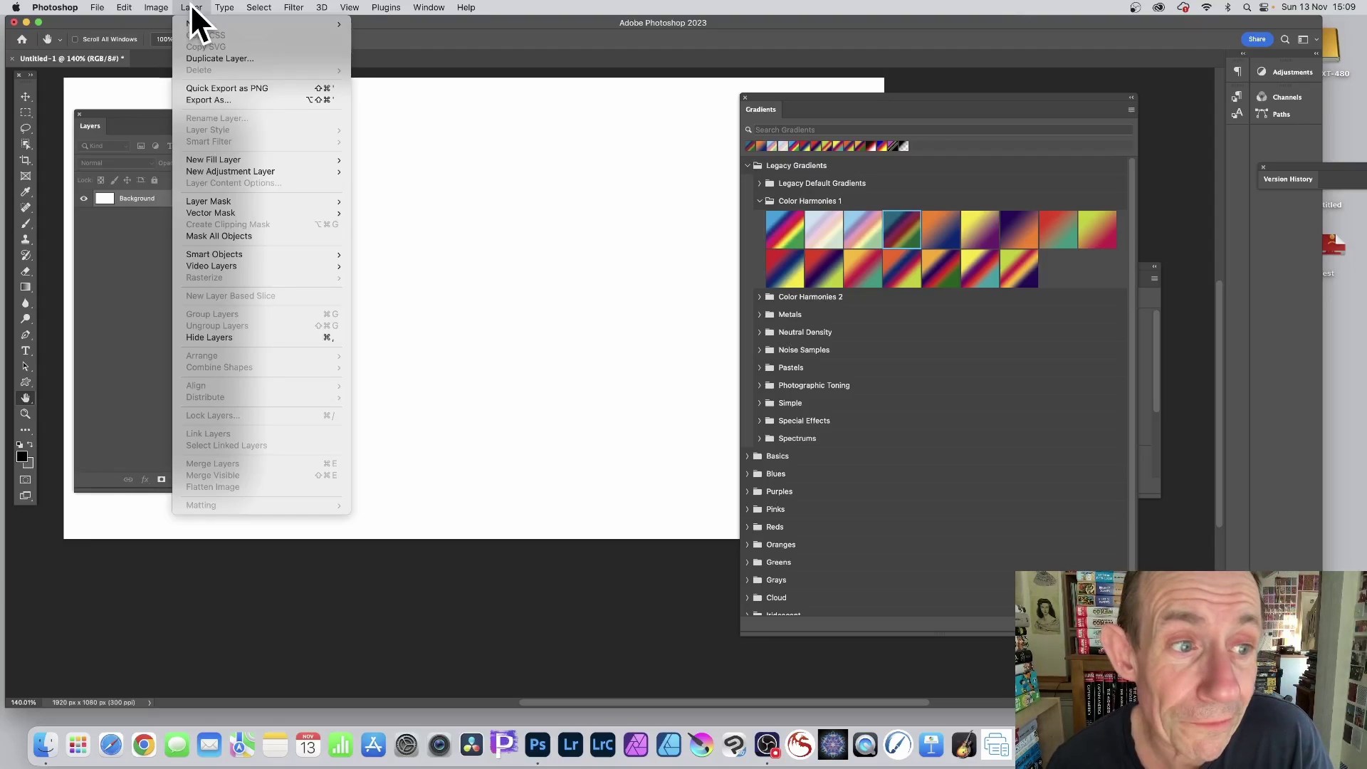
mouse_move(214, 158)
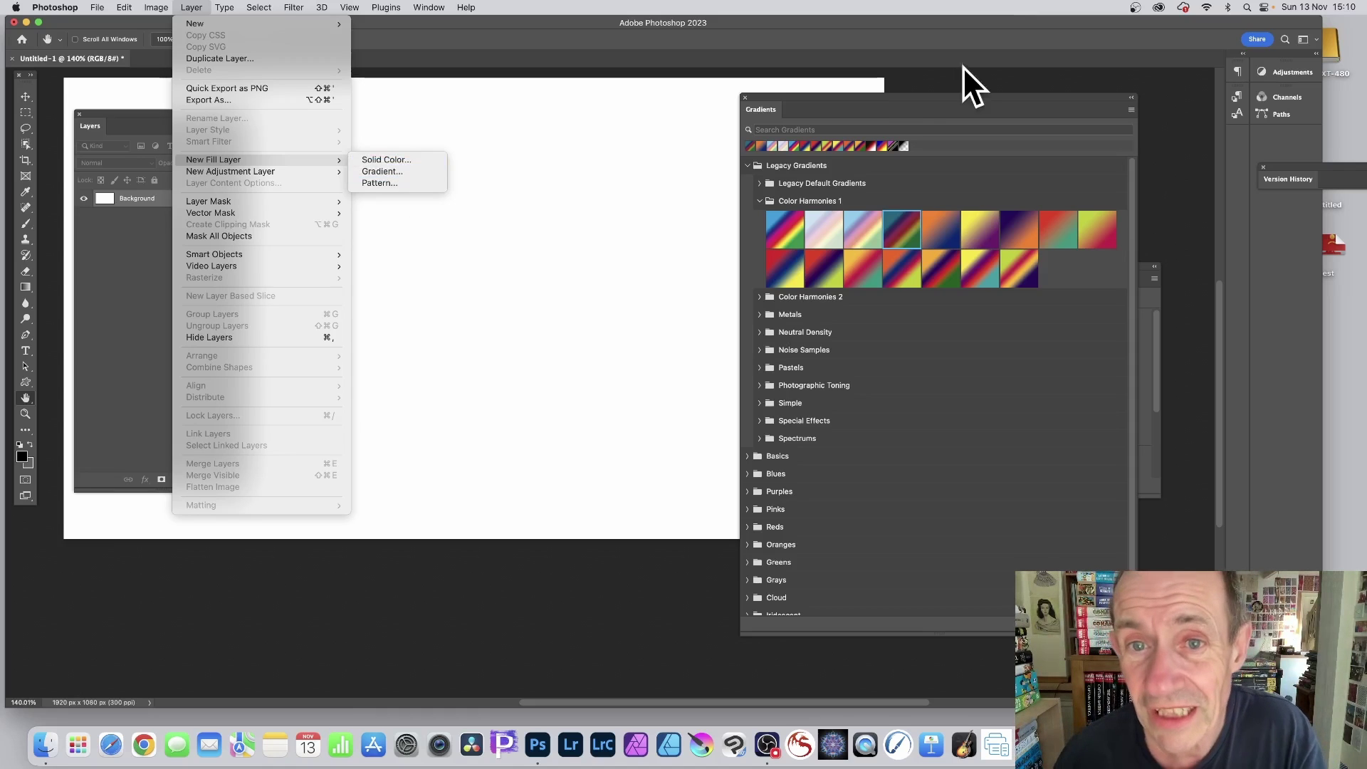
click(826, 101)
drag(801, 100, 716, 73)
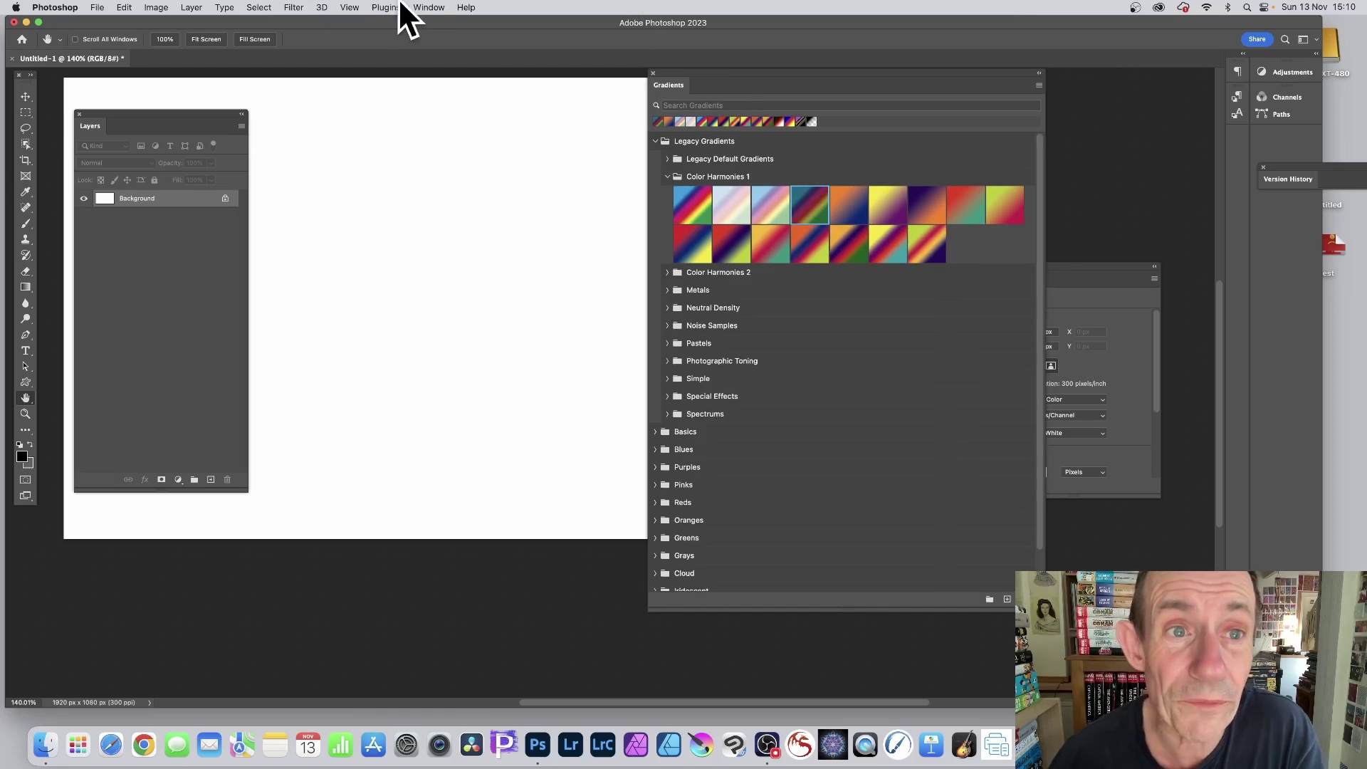
click(427, 8)
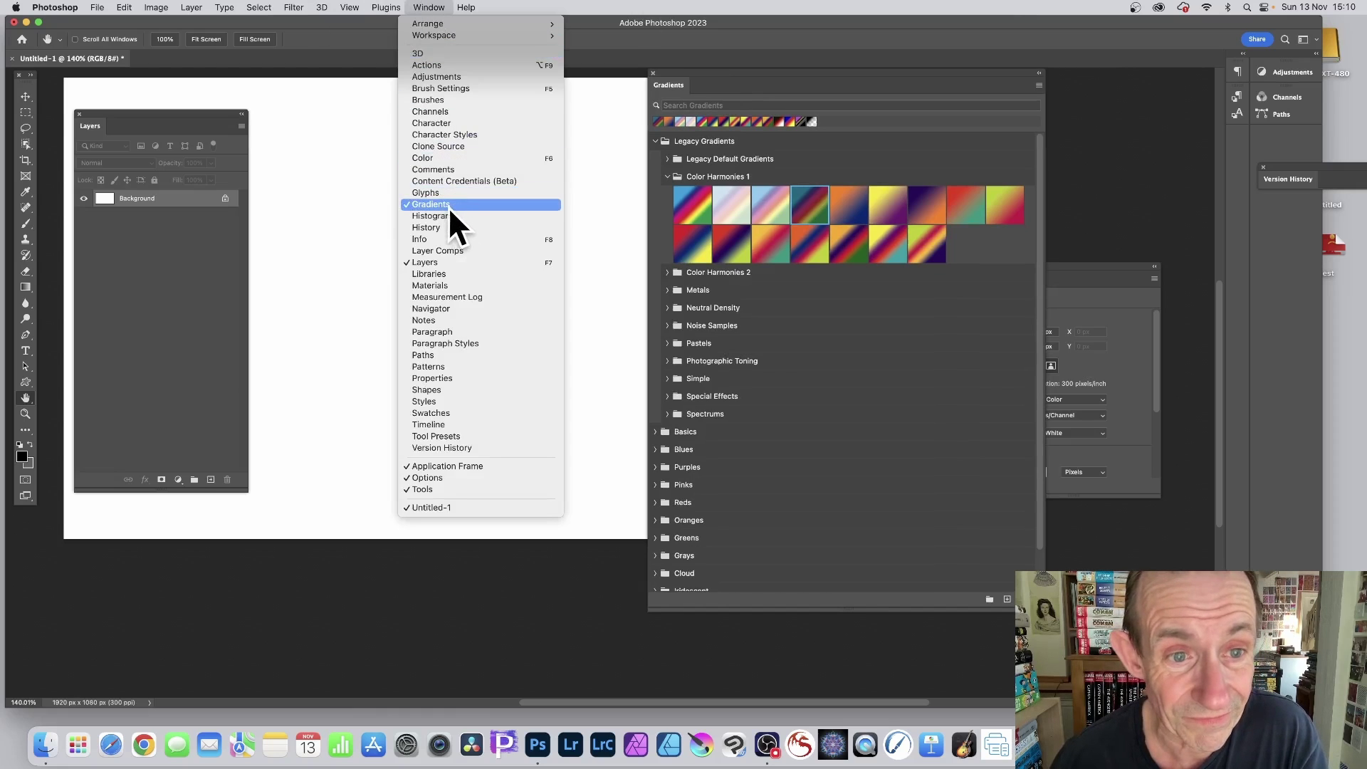
click(790, 89)
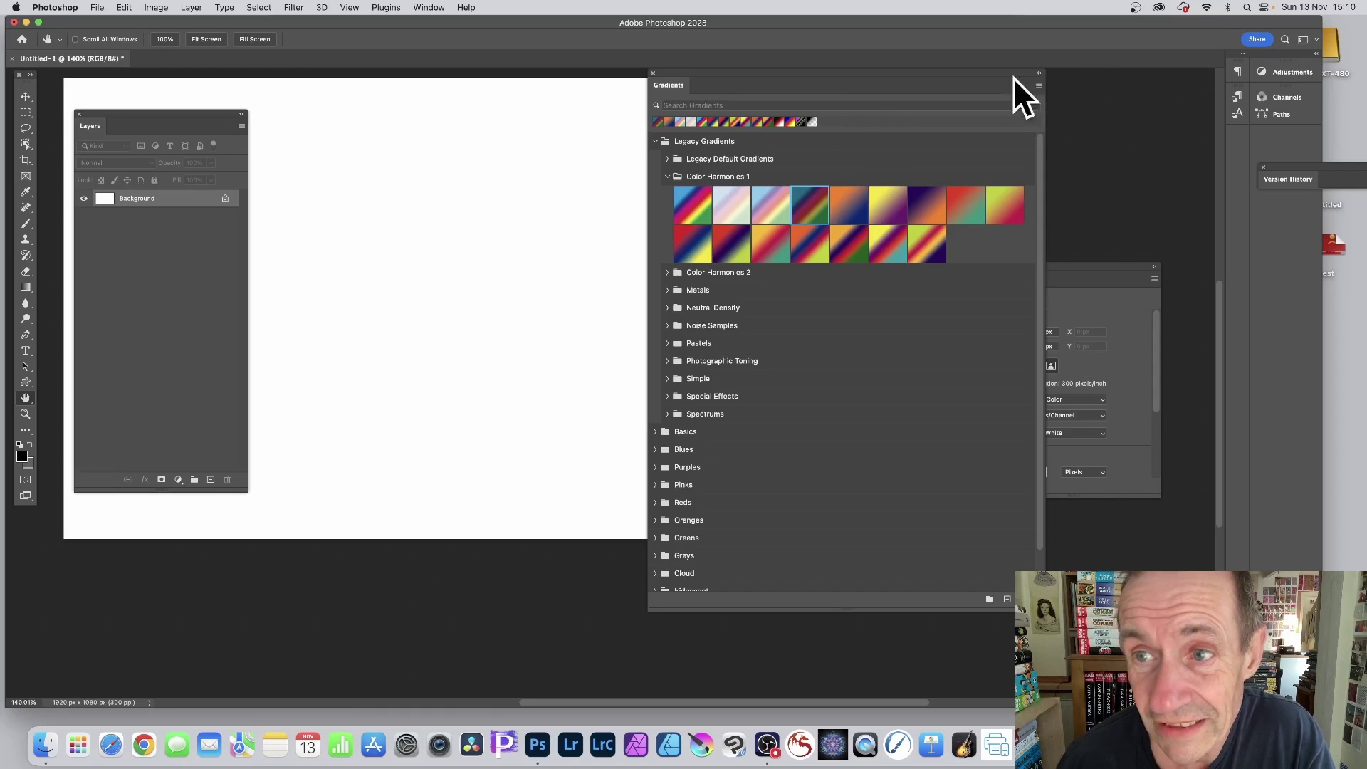
click(1038, 86)
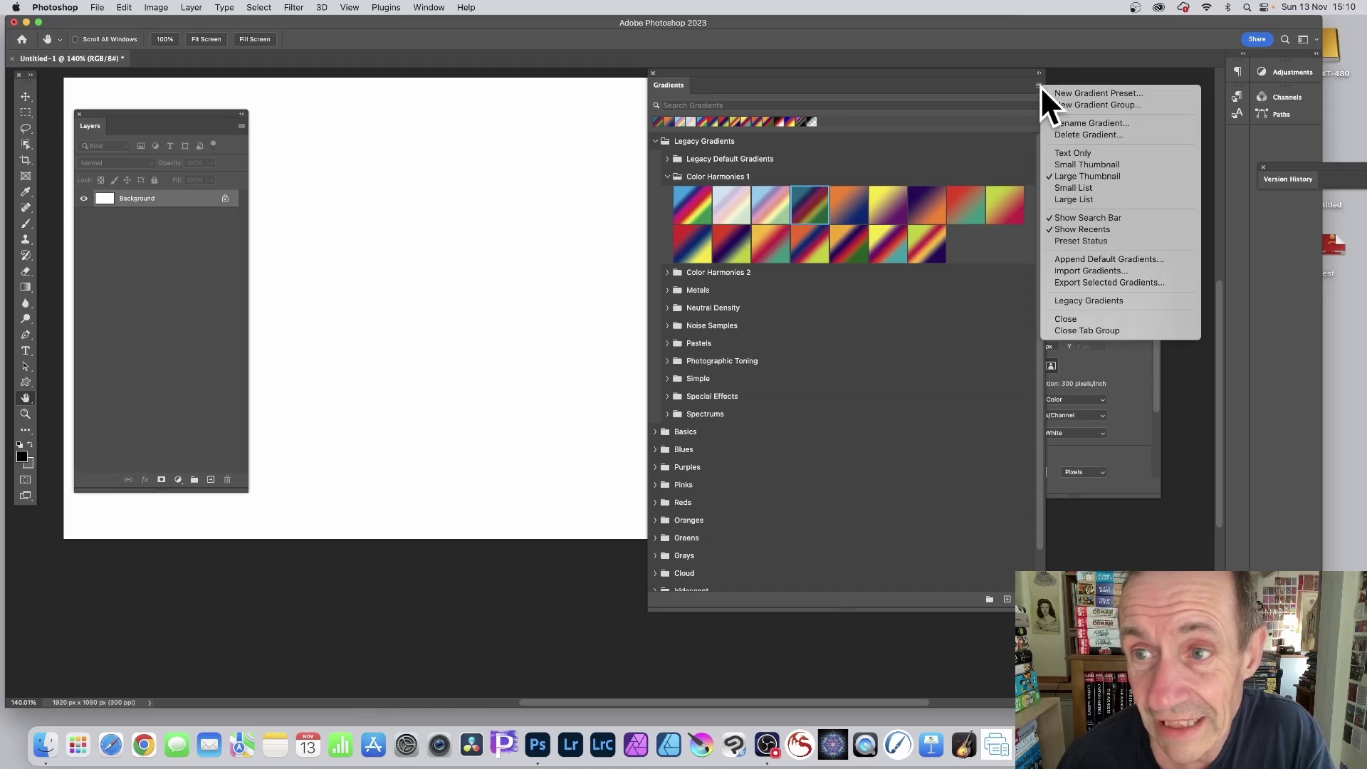
click(1088, 302)
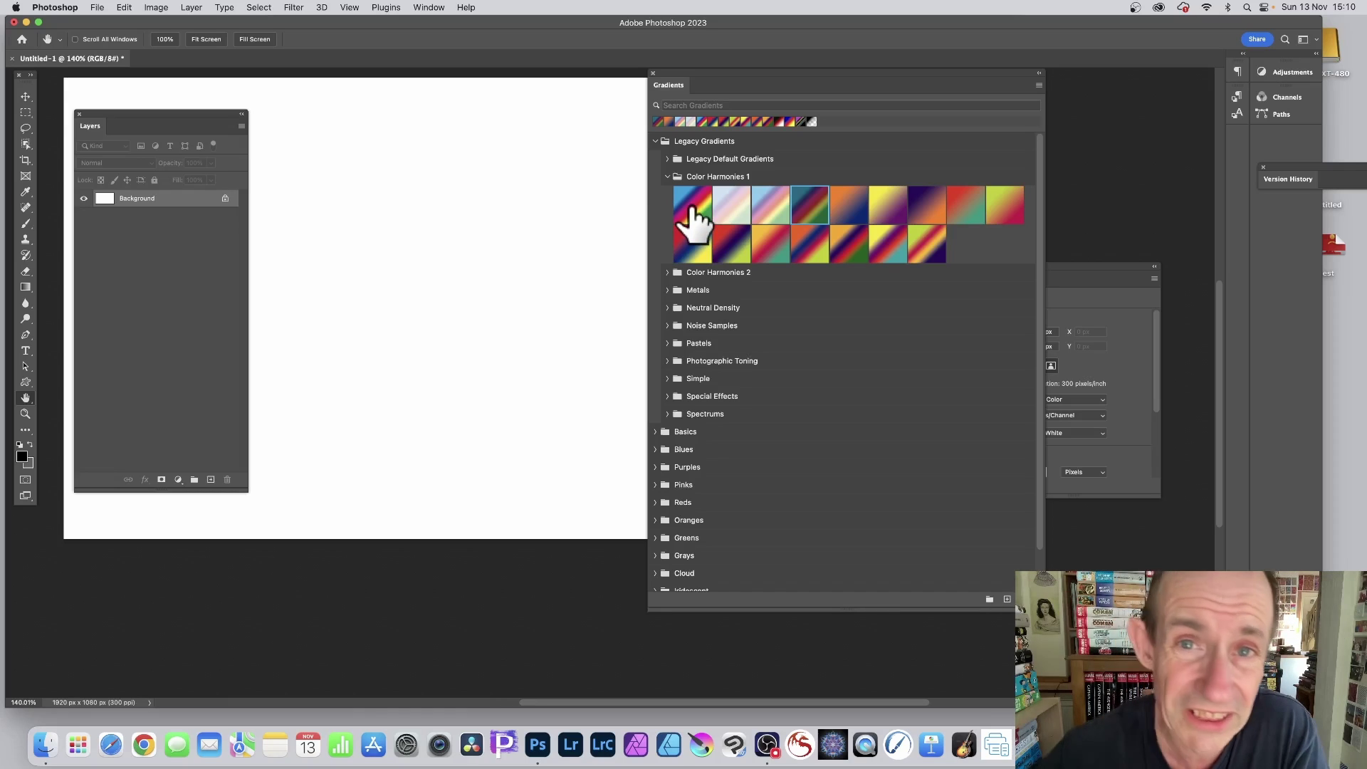
Drag a gradient preset onto the canvas to create Gradient Fill 1, undoing the extra second layer.
drag(692, 220, 398, 242)
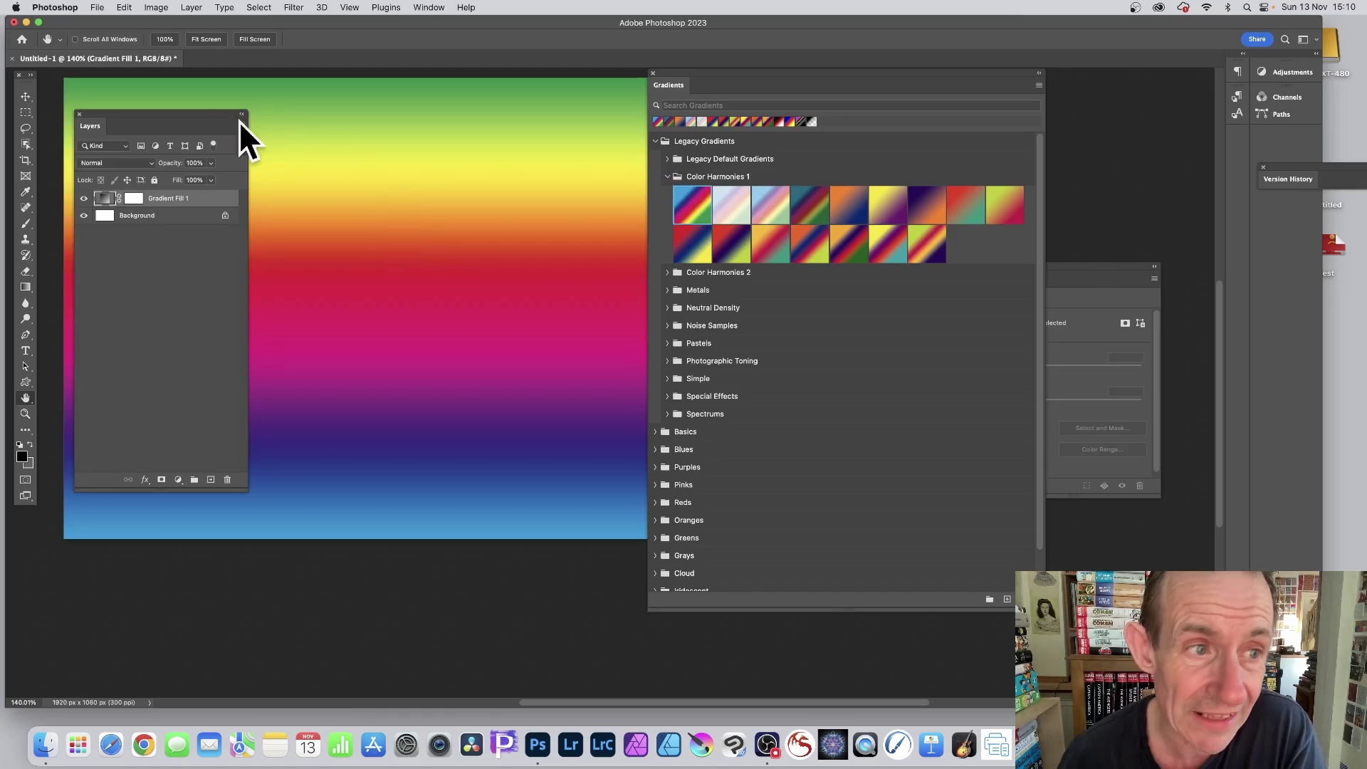
drag(128, 115, 83, 175)
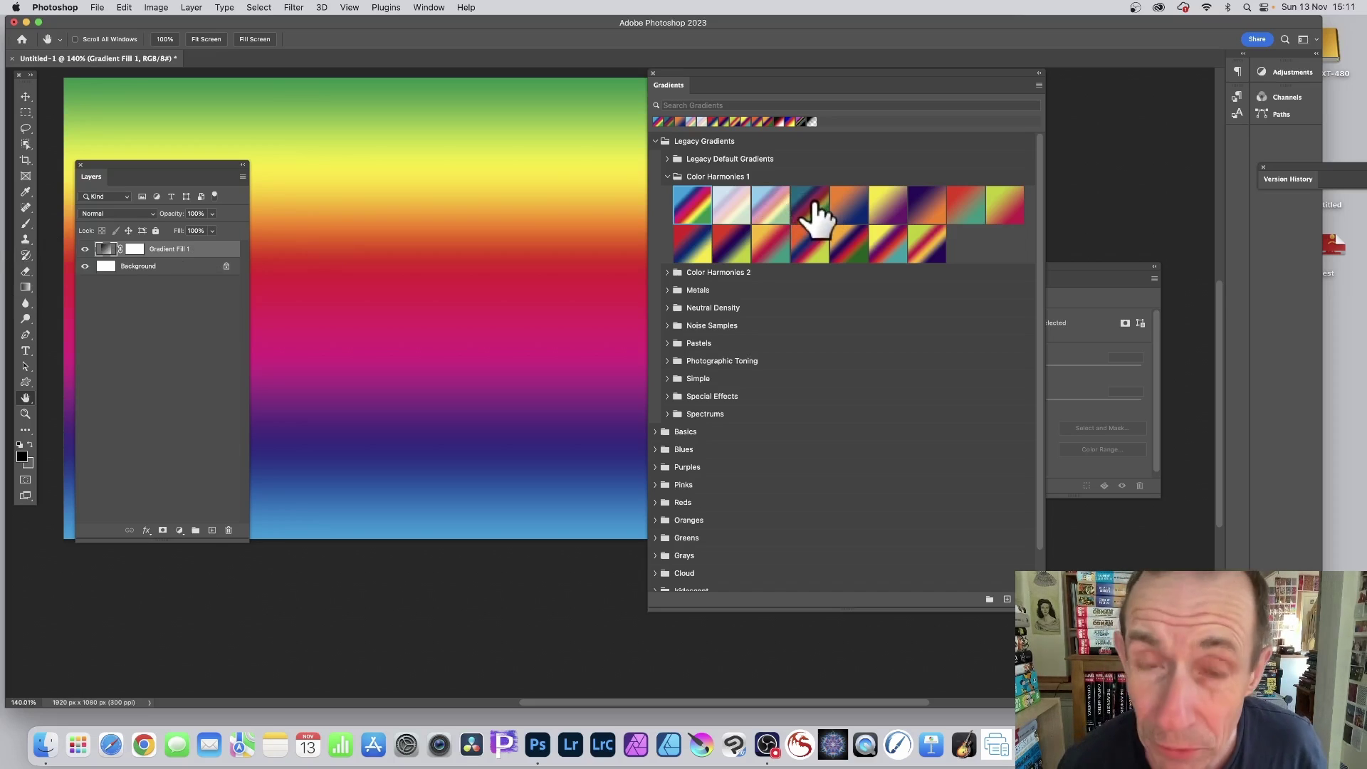
drag(809, 243, 441, 203)
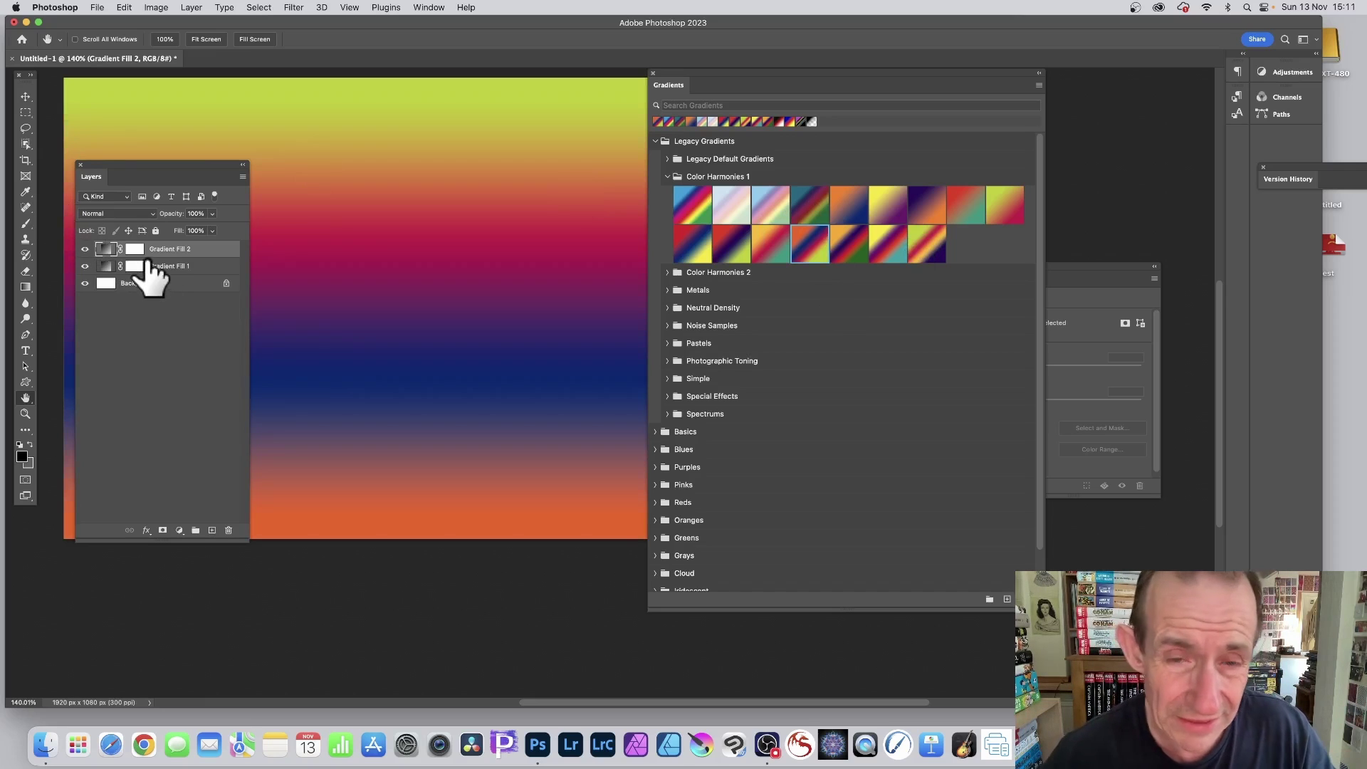
key(super+z)
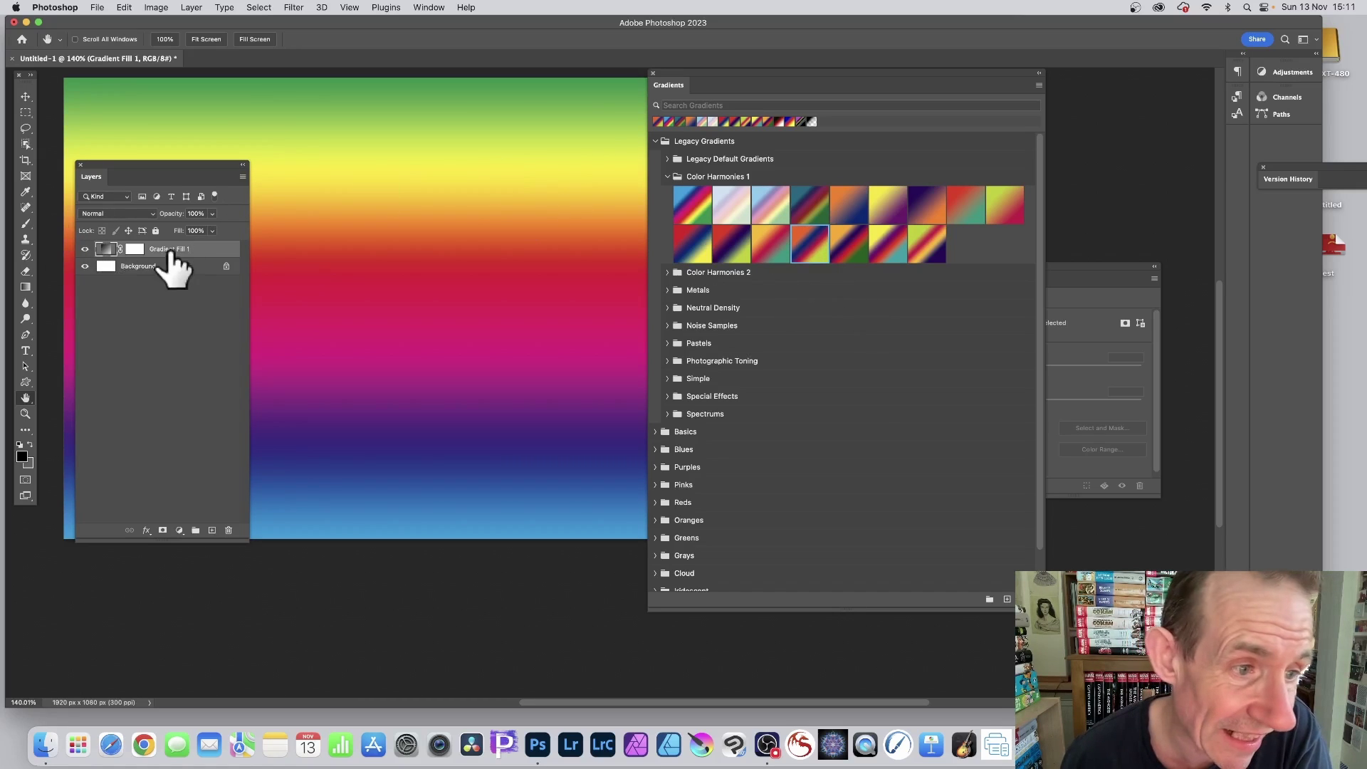
Switch Gradient Fill 1 to the orange-to-deep-purple preset.
click(849, 240)
click(885, 236)
click(883, 214)
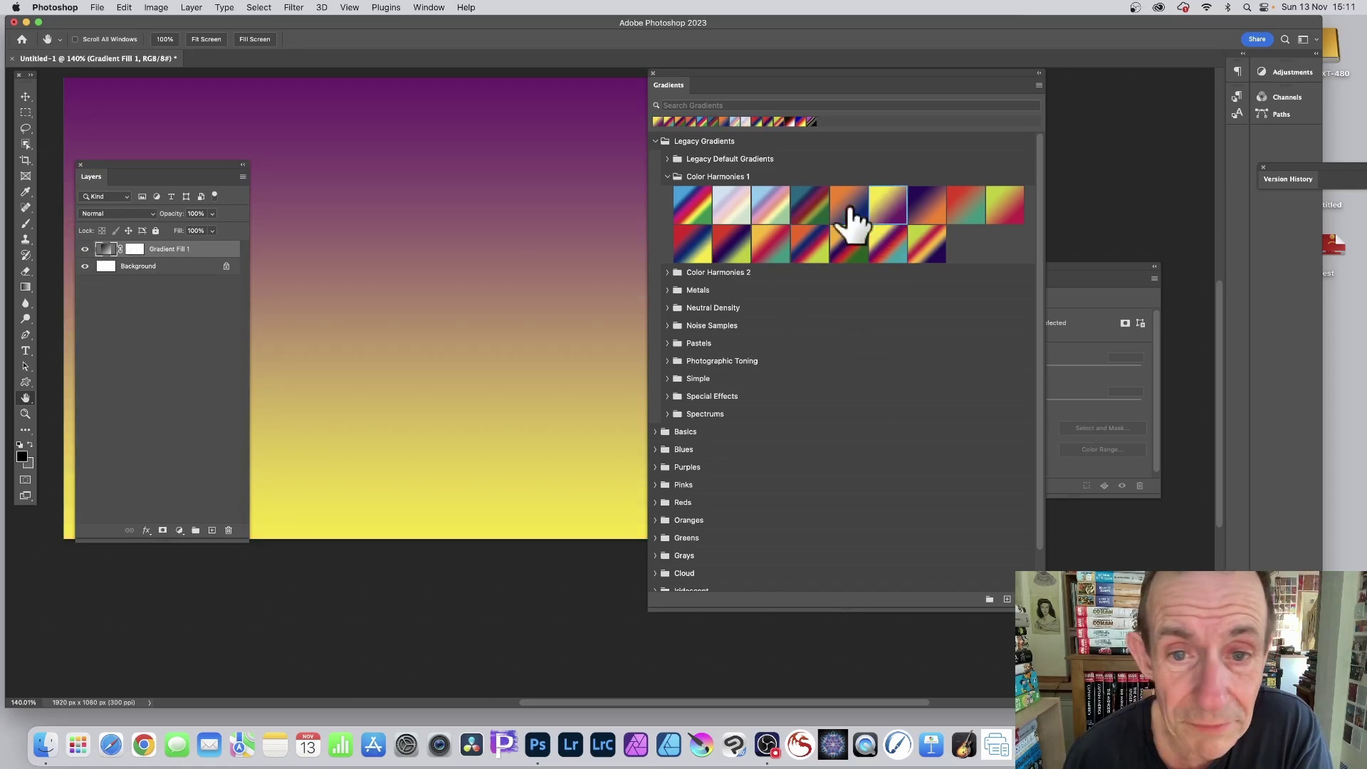
click(939, 215)
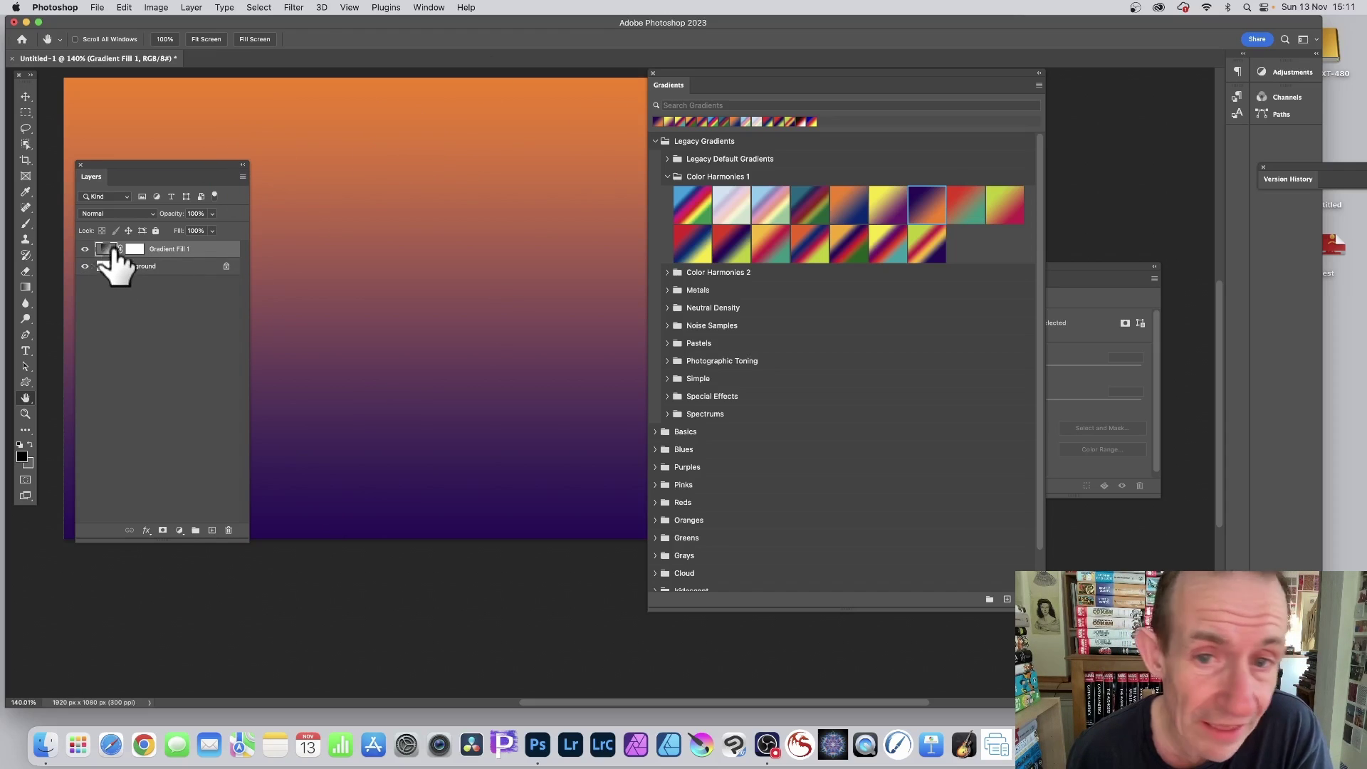
drag(672, 70, 945, 70)
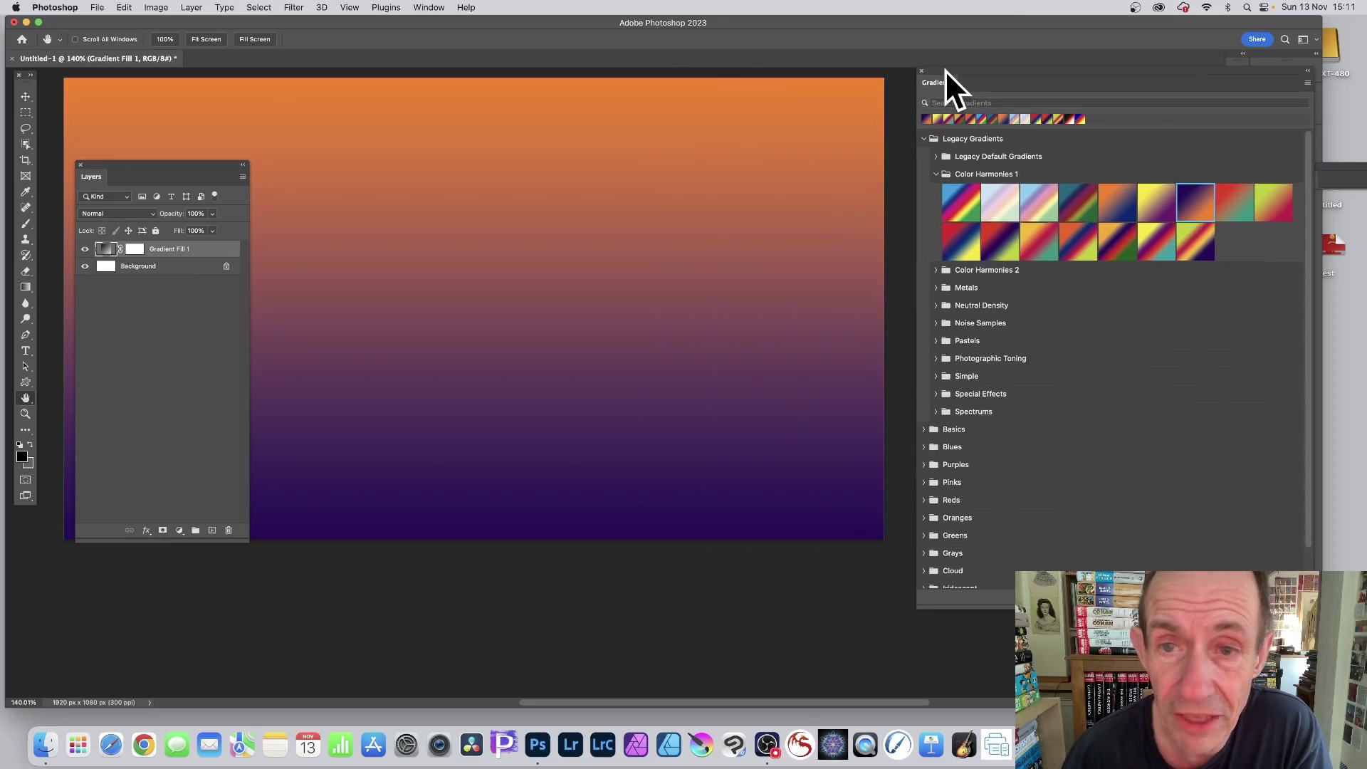
drag(140, 172, 128, 120)
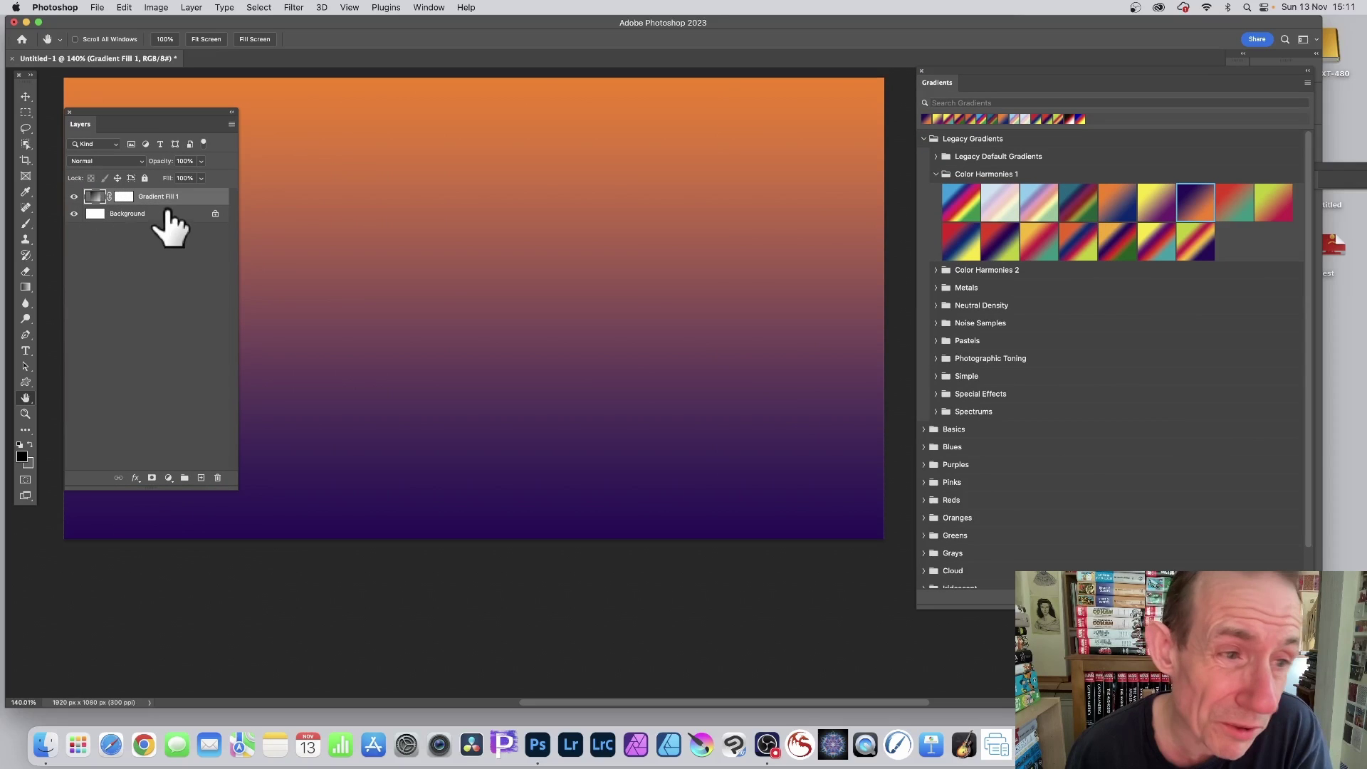
In Gradient Fill 1's settings, try Radial and Angle, keep Linear, and set the angle to 81.05°.
double_click(96, 197)
drag(633, 100, 377, 144)
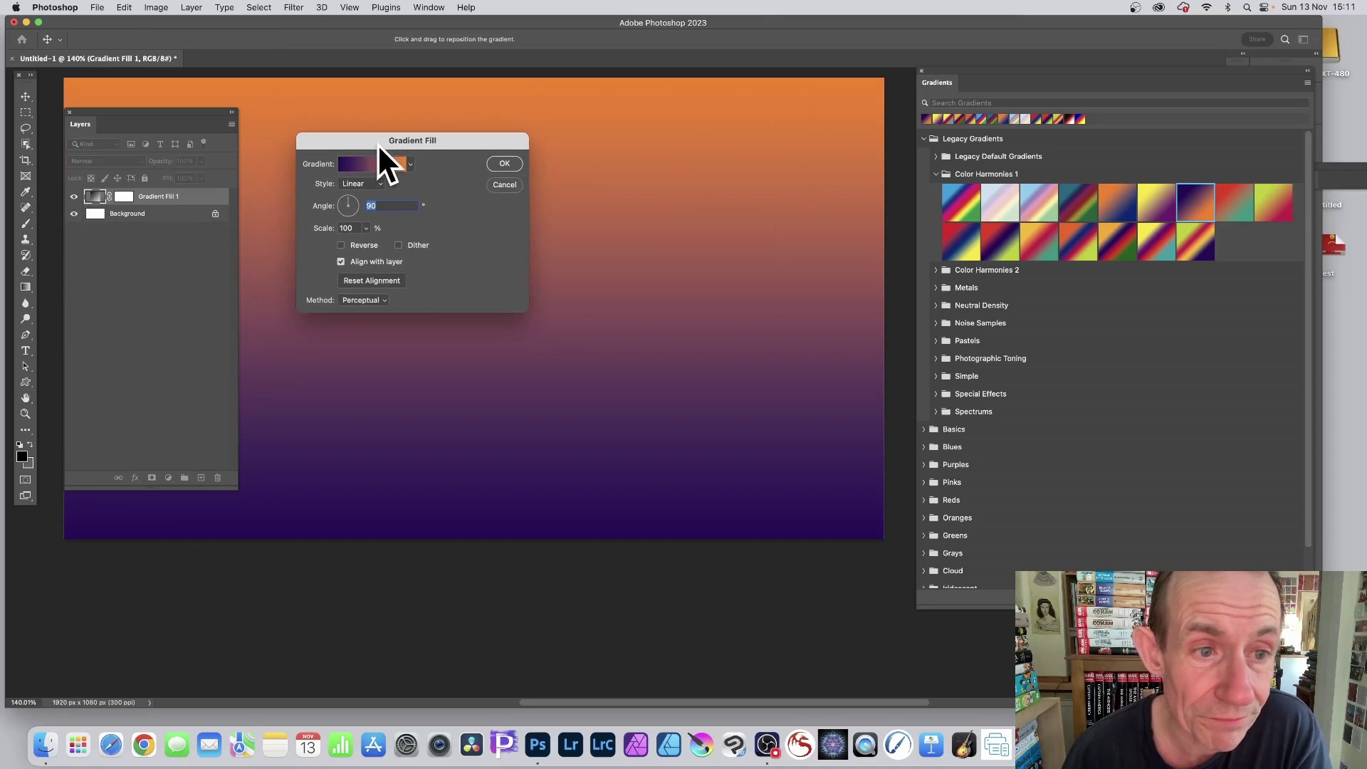
click(367, 183)
click(365, 196)
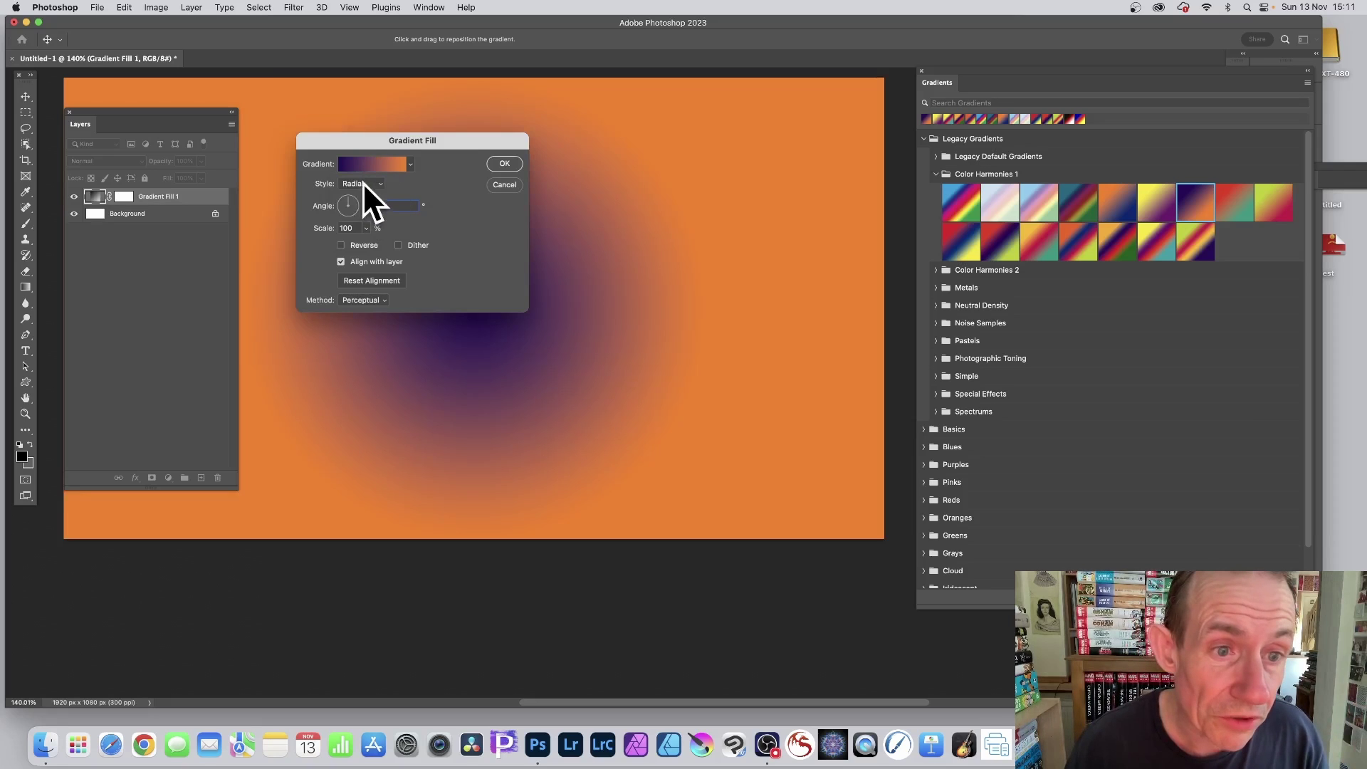
click(357, 194)
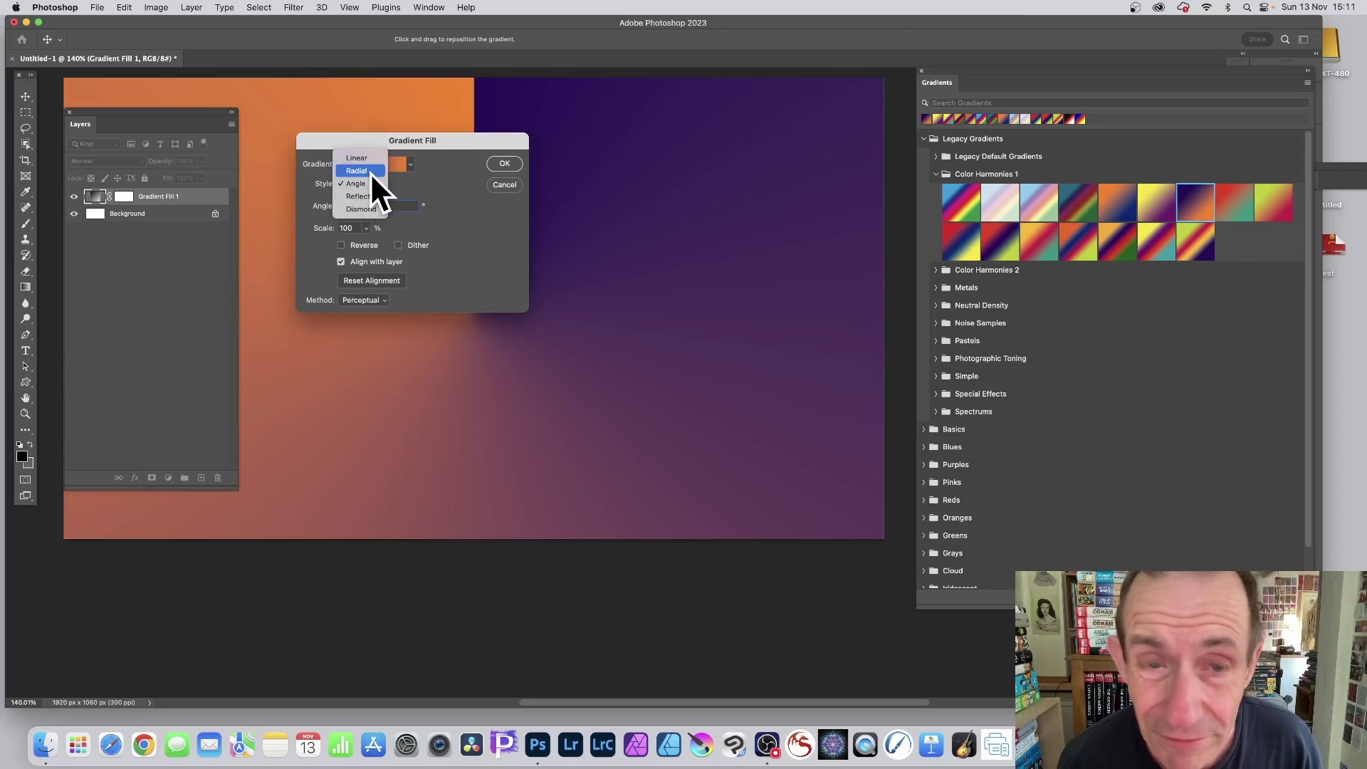
click(367, 157)
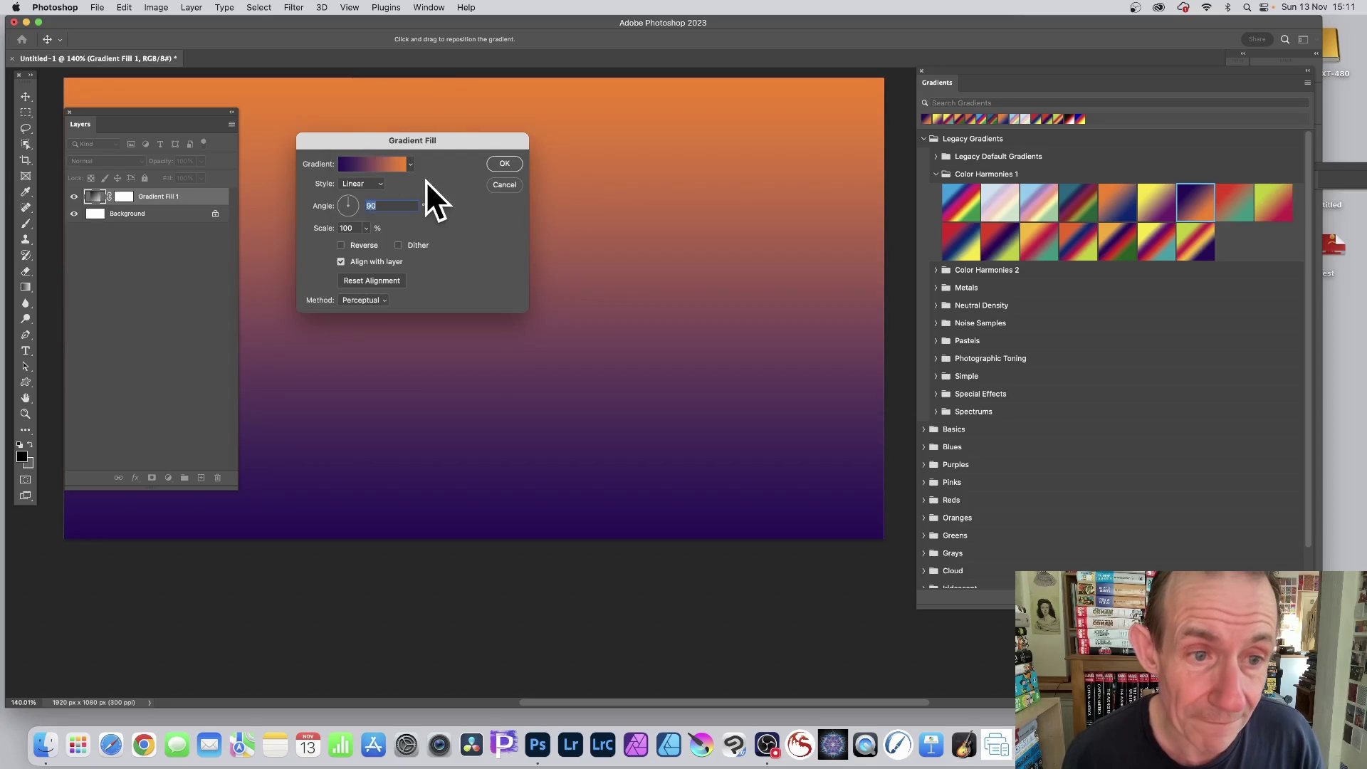
mouse_move(358, 206)
mouse_down()
mouse_move(336, 214)
mouse_move(350, 195)
mouse_up()
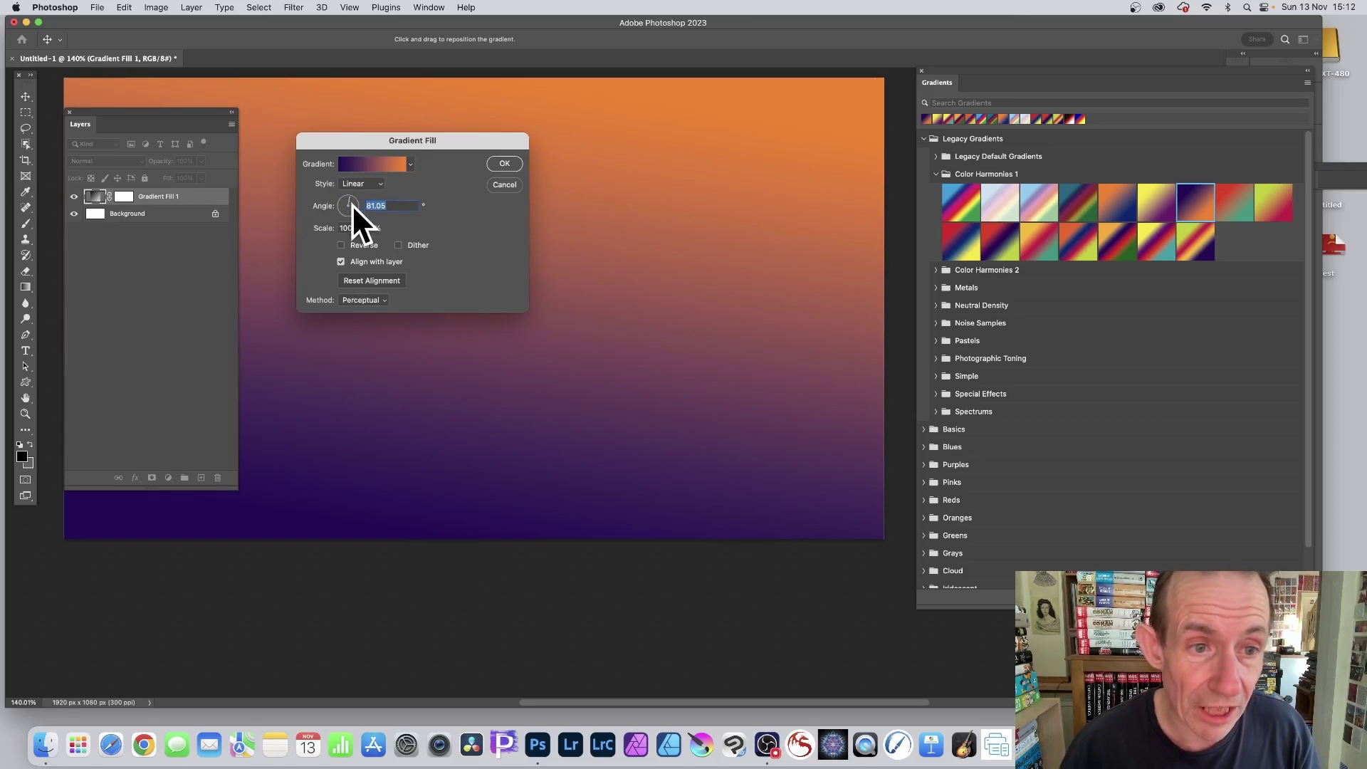
Set the gradient angle to 94.21° with Reverse off, keeping orange on top.
drag(354, 216, 350, 217)
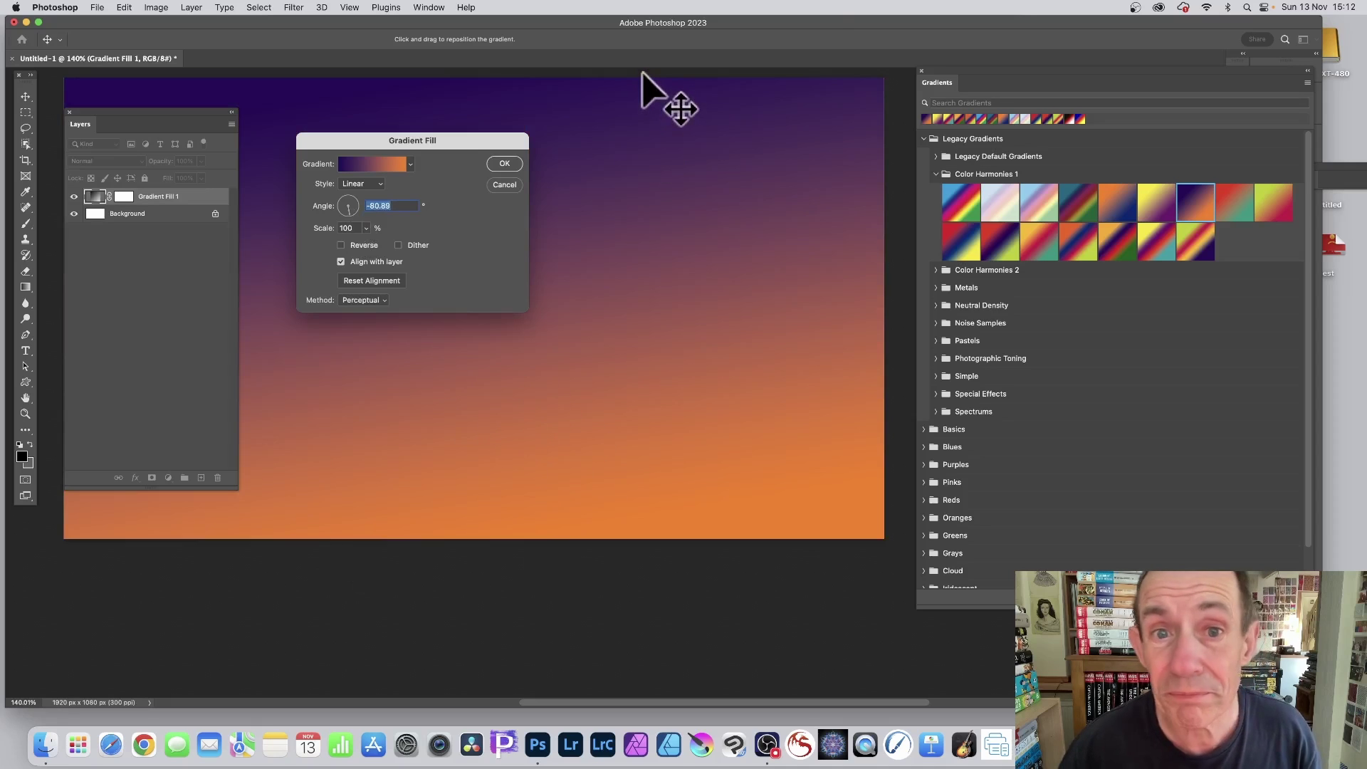
click(348, 186)
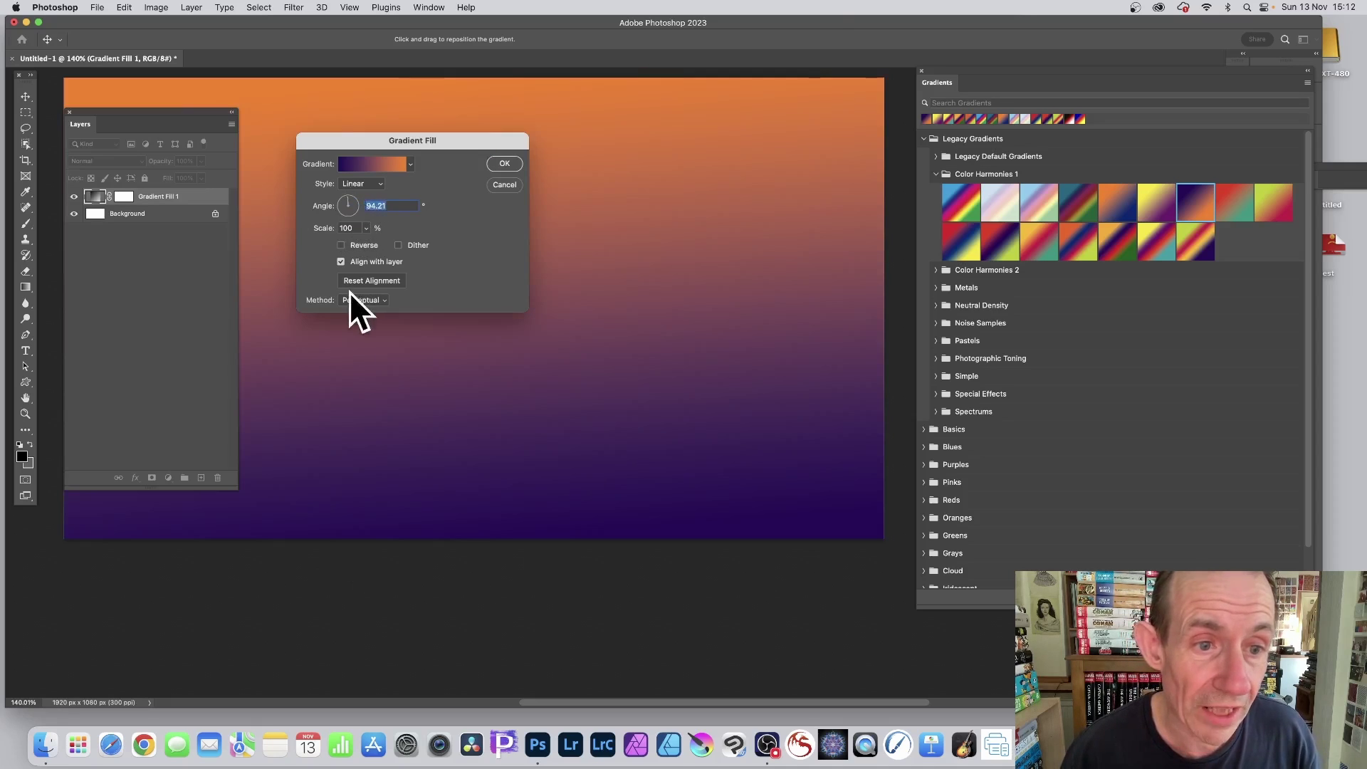
click(340, 245)
click(340, 245)
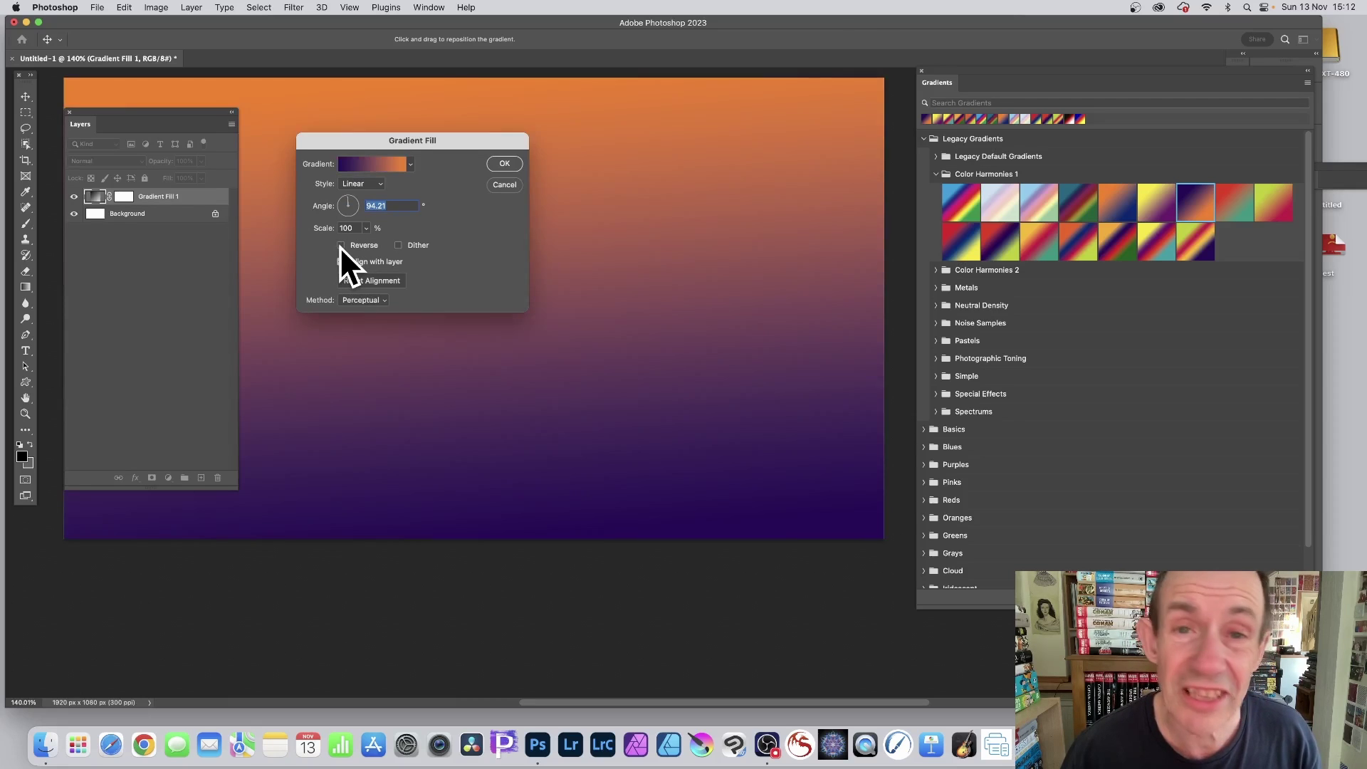
click(341, 245)
click(340, 245)
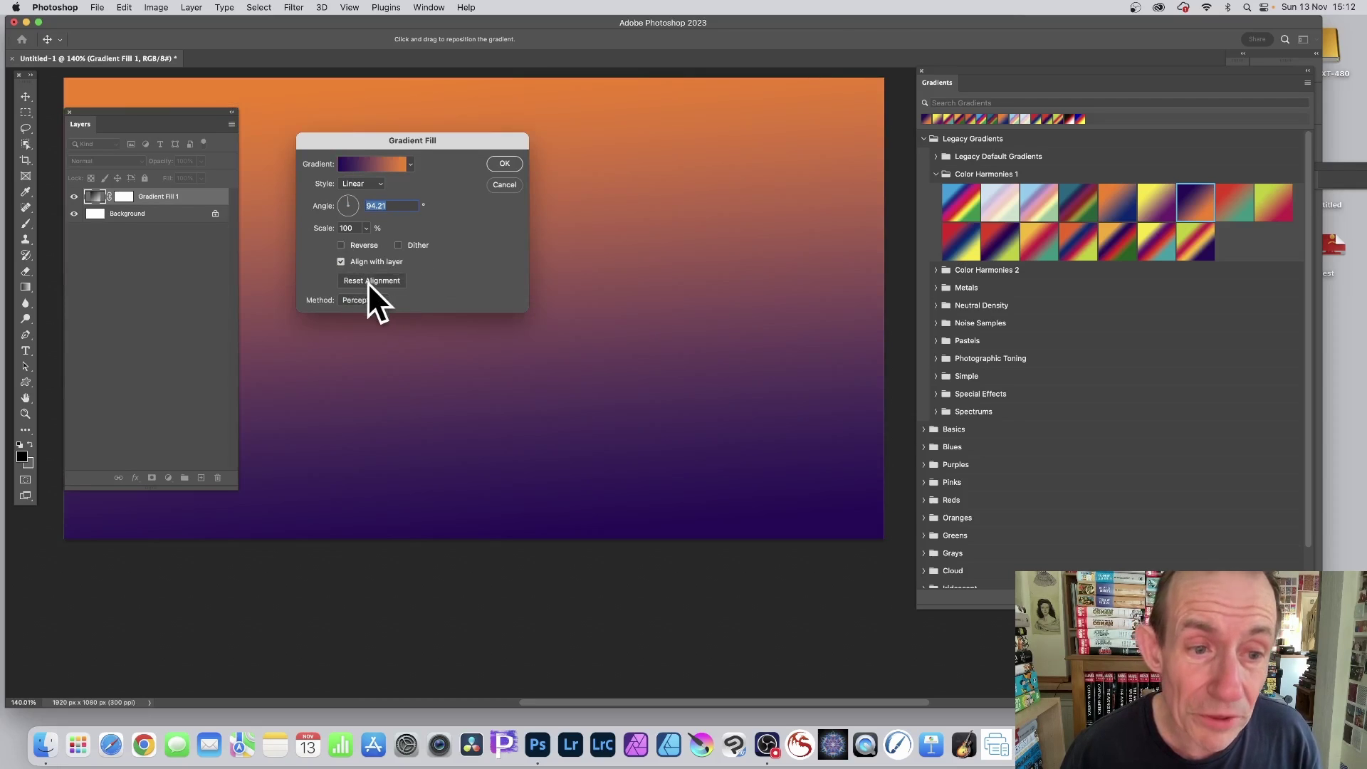
Reset the gradient's alignment and keep the Perceptual method after trying Linear and Classic.
drag(720, 204, 650, 452)
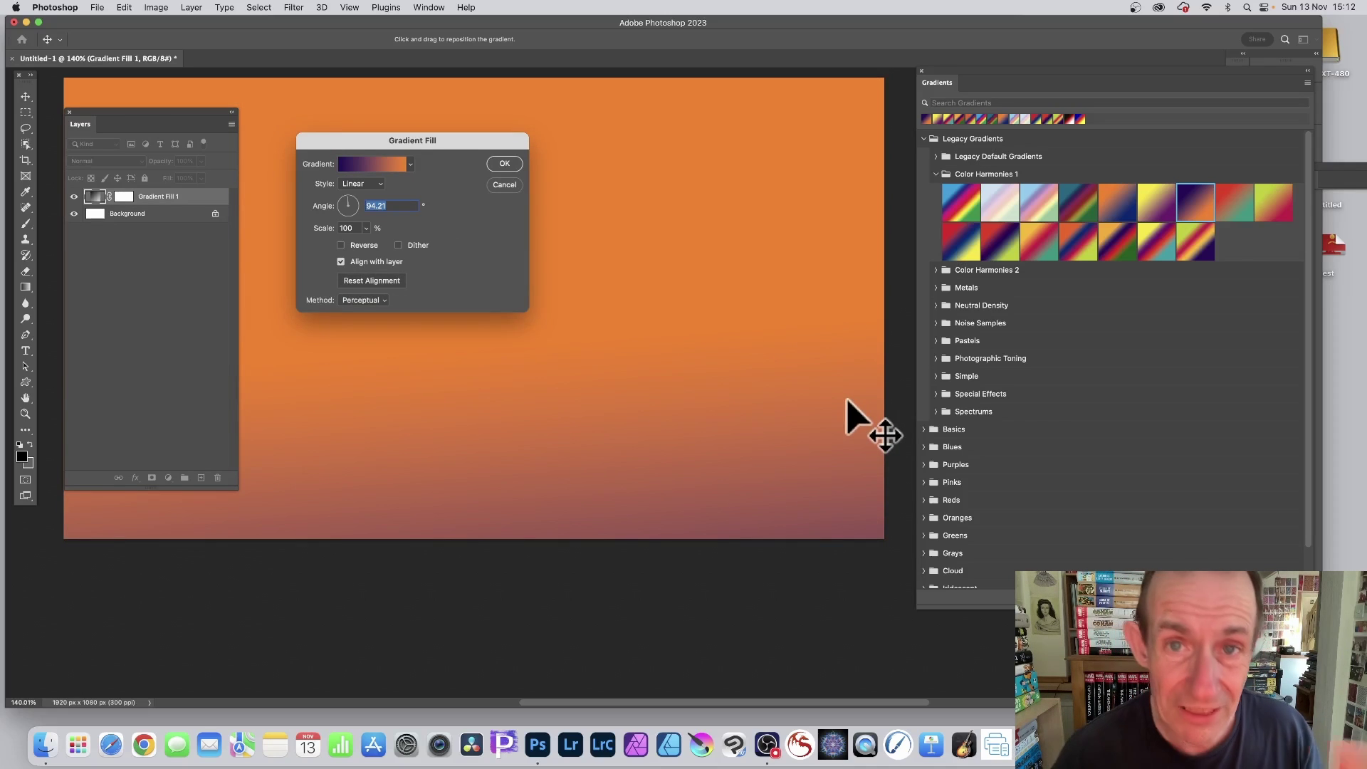
click(372, 280)
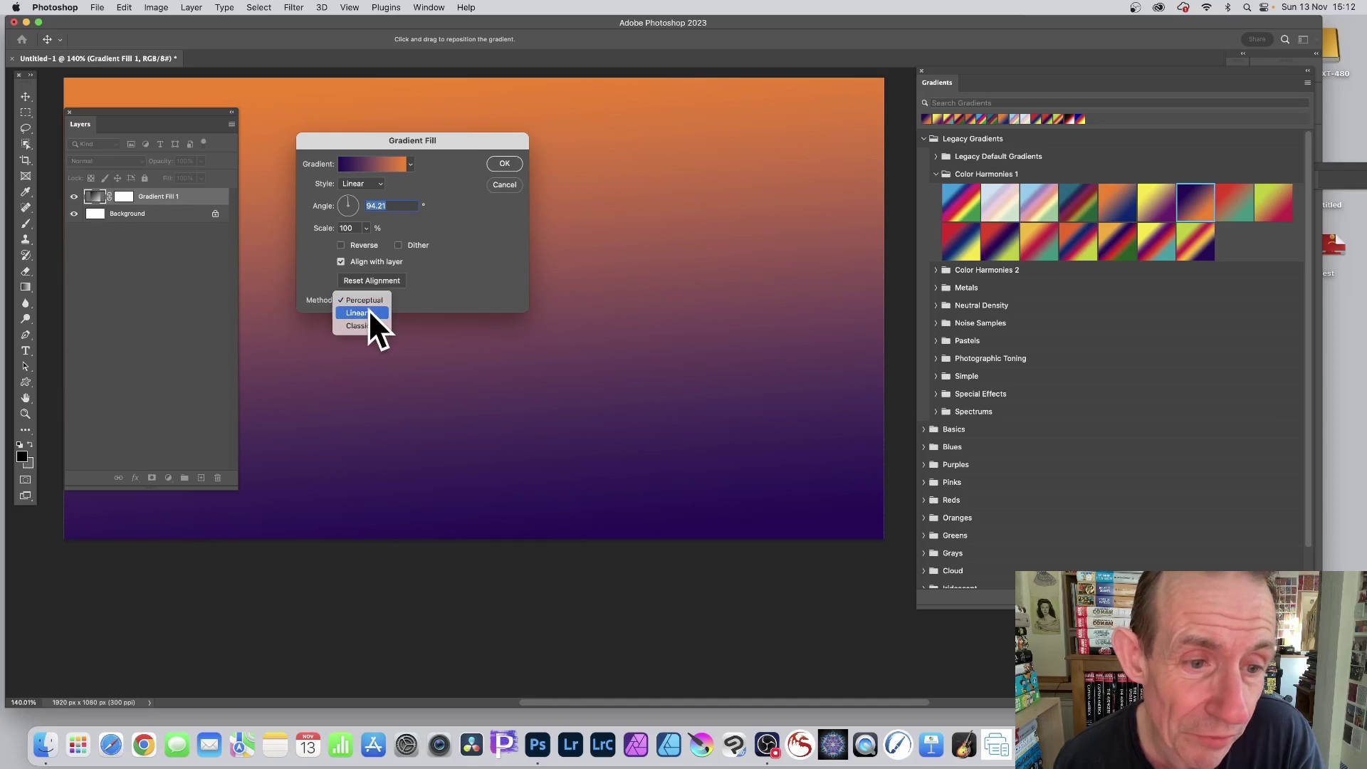
click(367, 310)
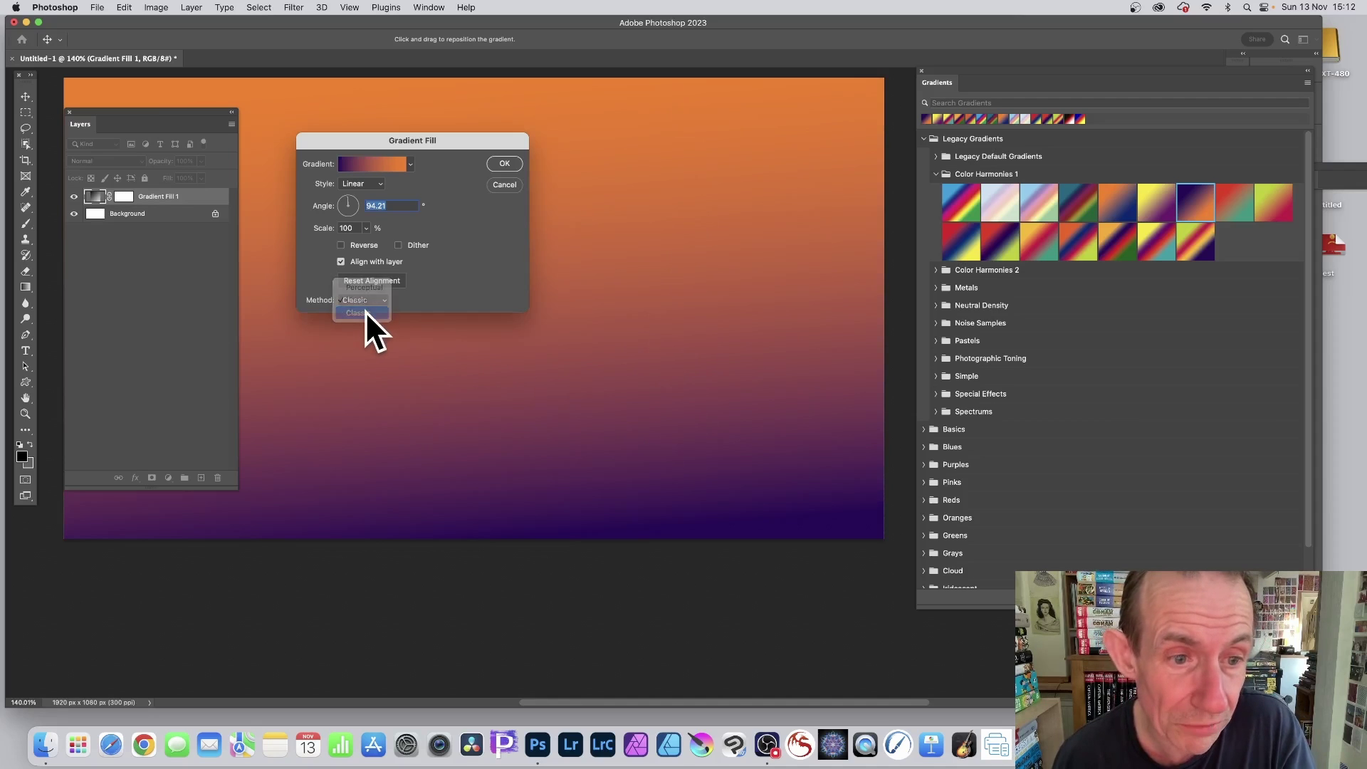
click(364, 312)
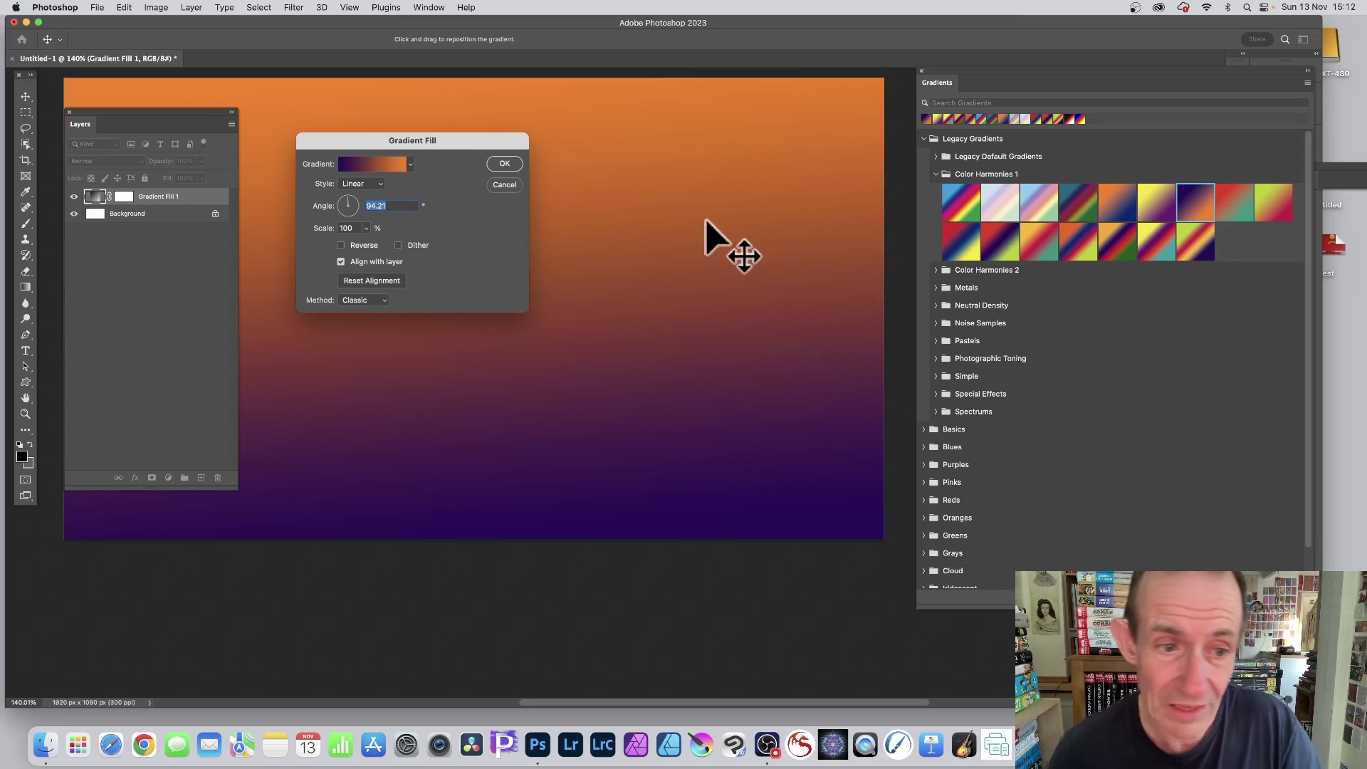
click(370, 298)
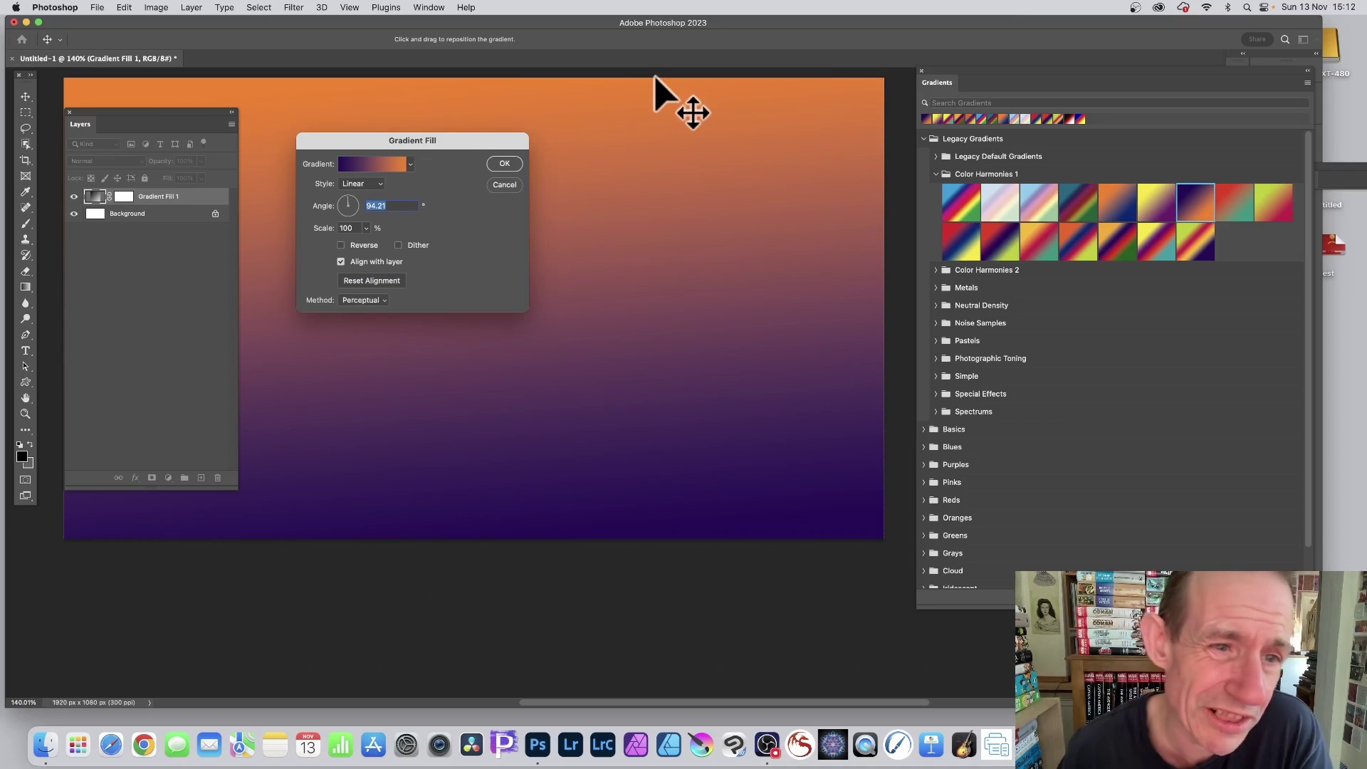
click(375, 163)
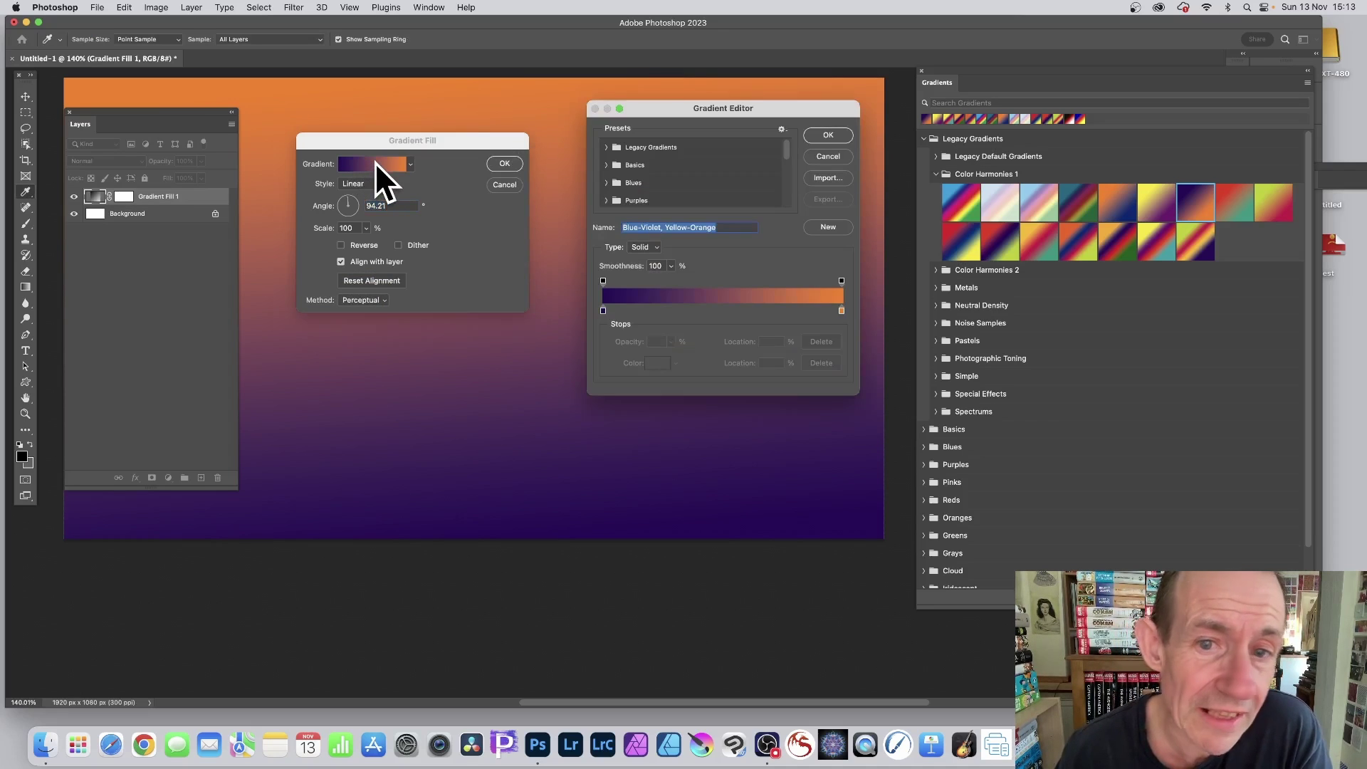
drag(747, 107, 675, 89)
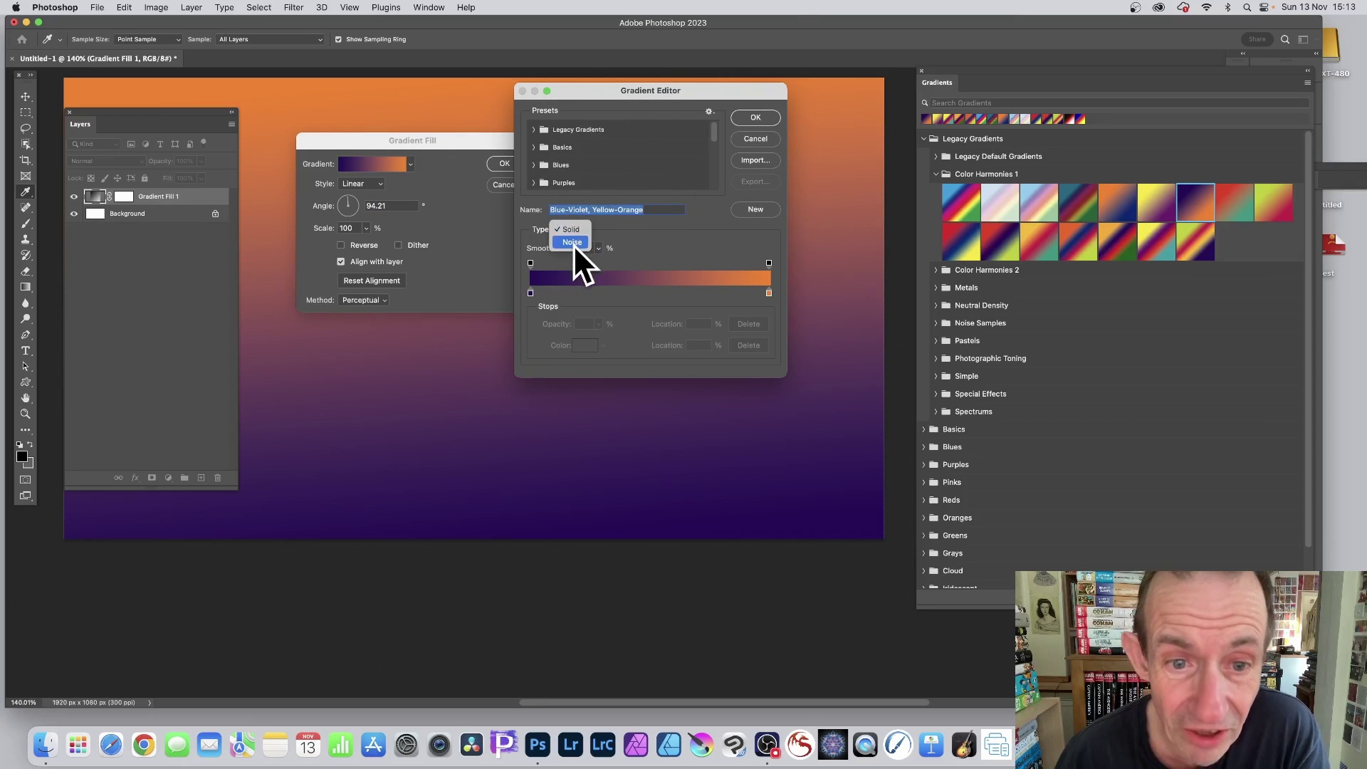
click(574, 229)
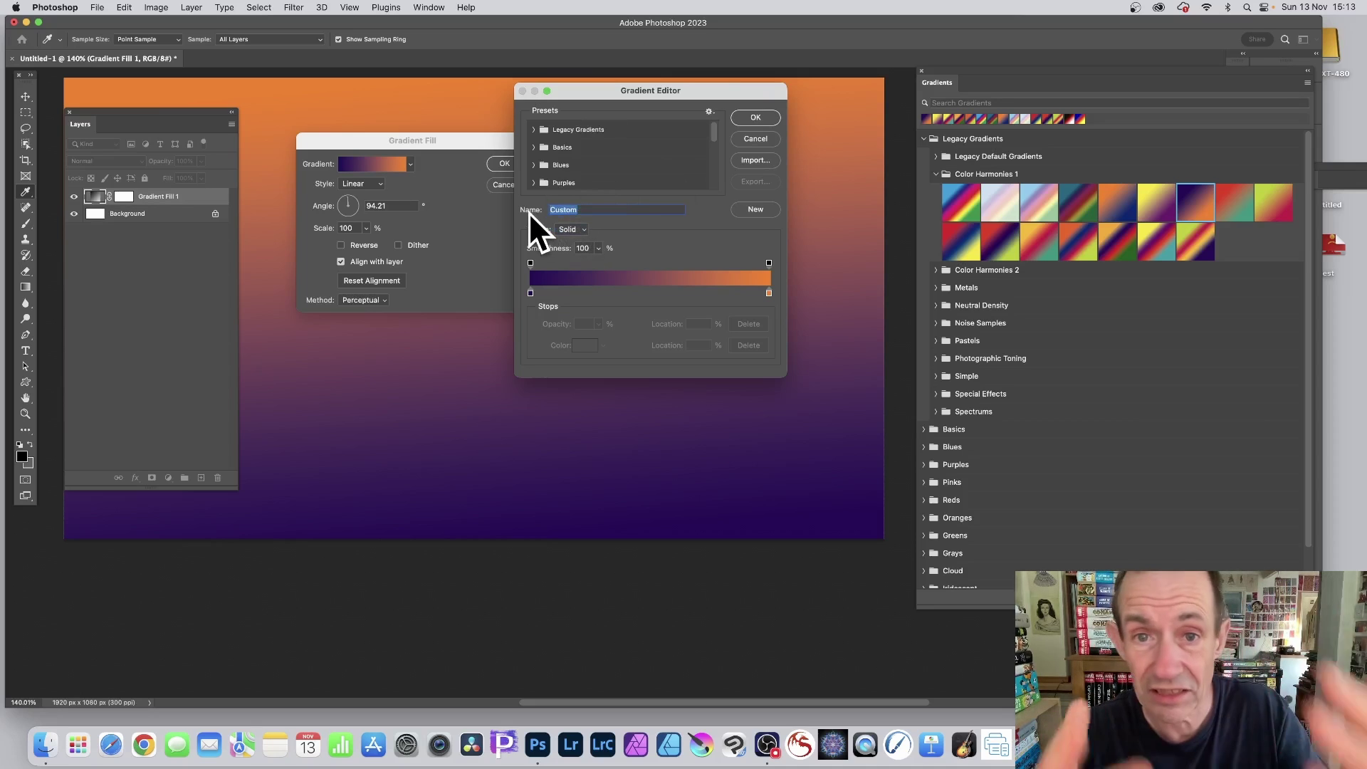
click(576, 229)
click(575, 238)
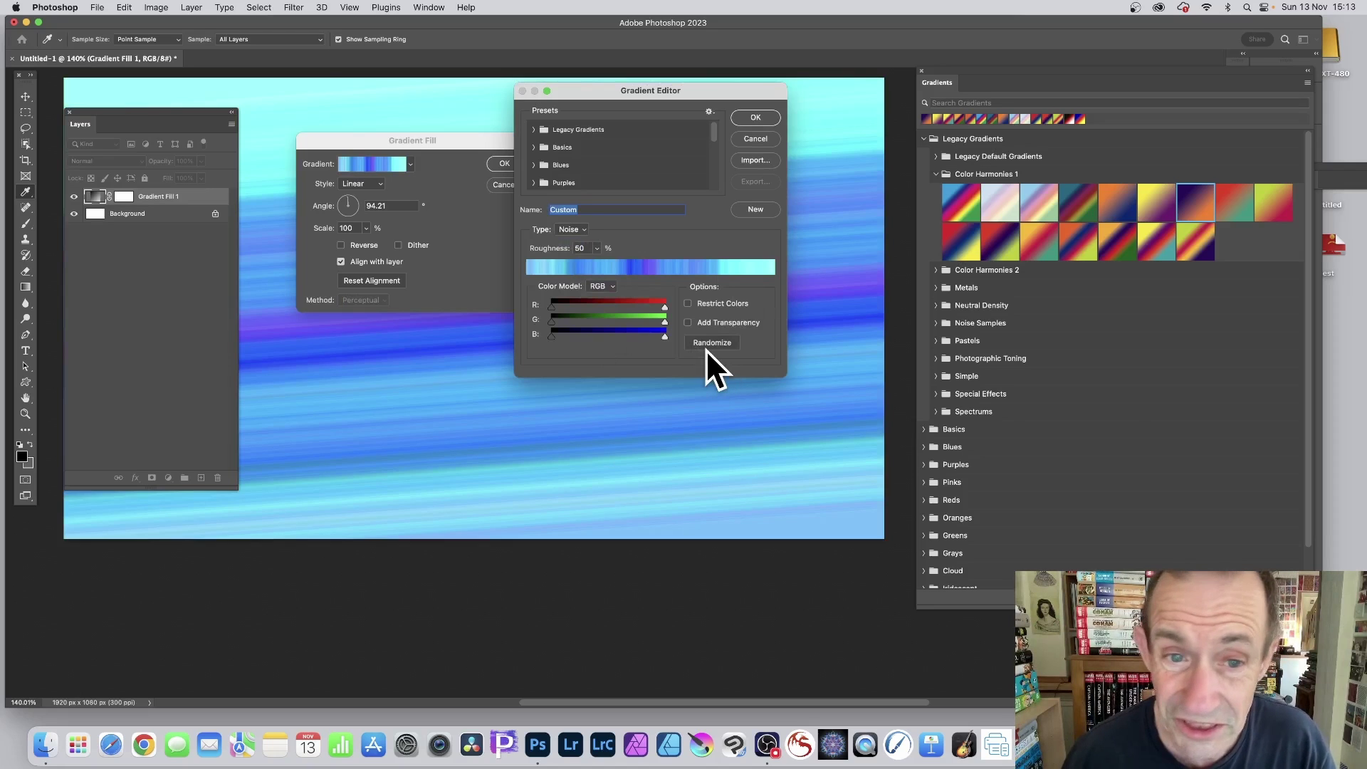
click(580, 229)
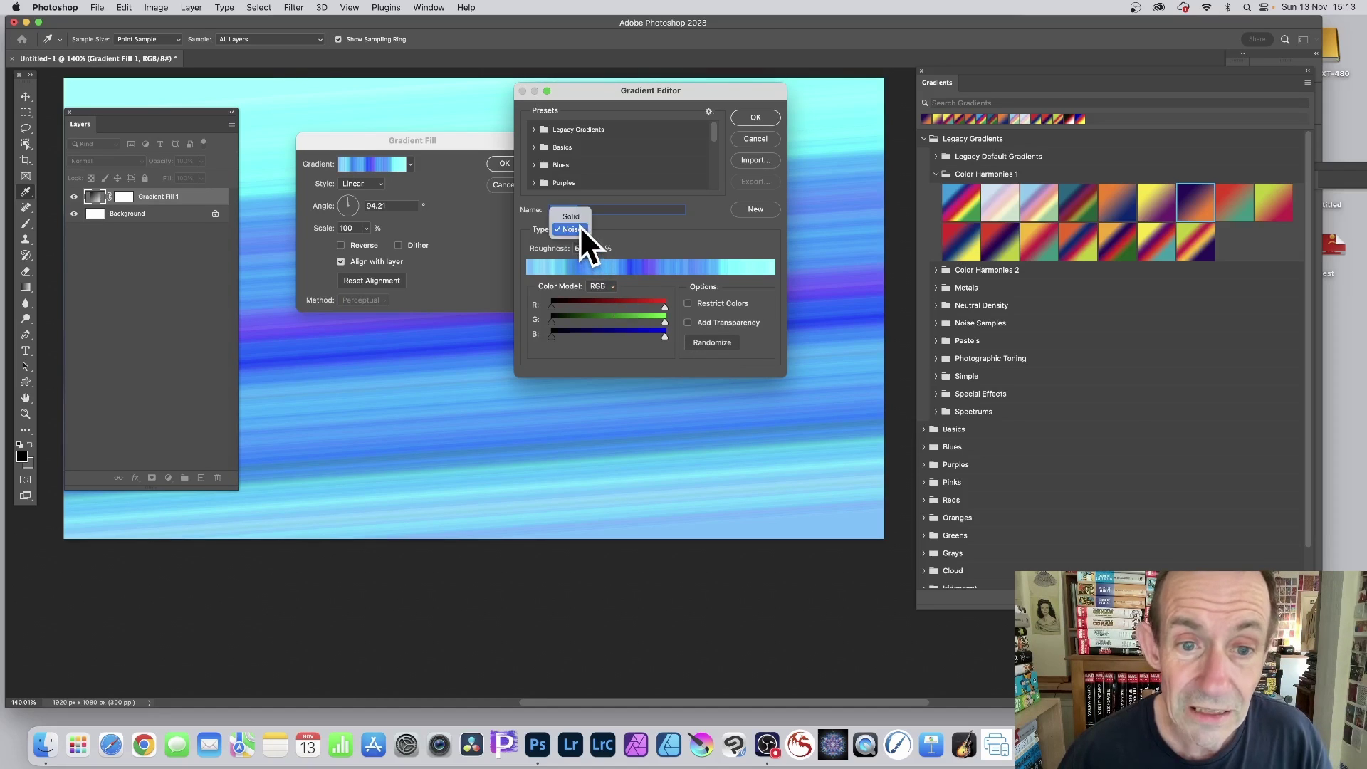
click(575, 215)
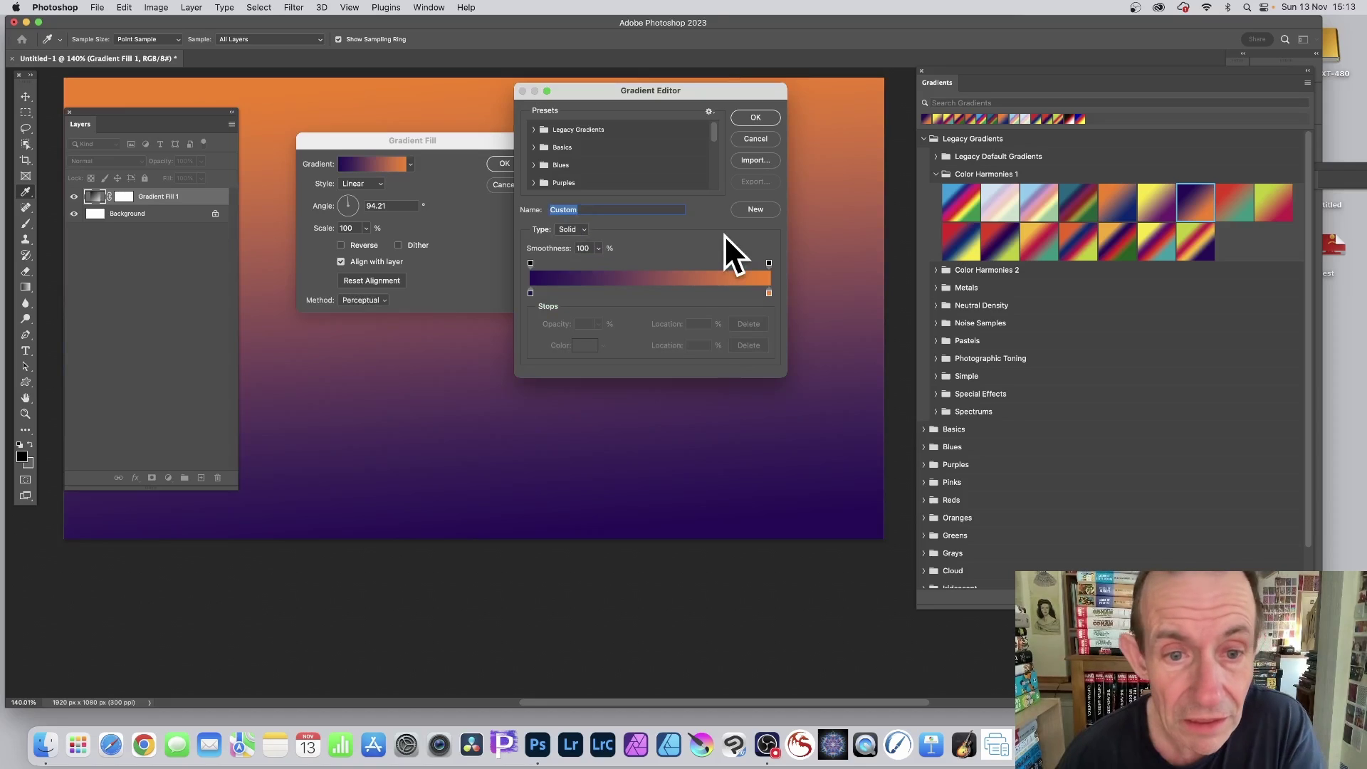
Make the left colour stop light lilac c098ff.
click(530, 292)
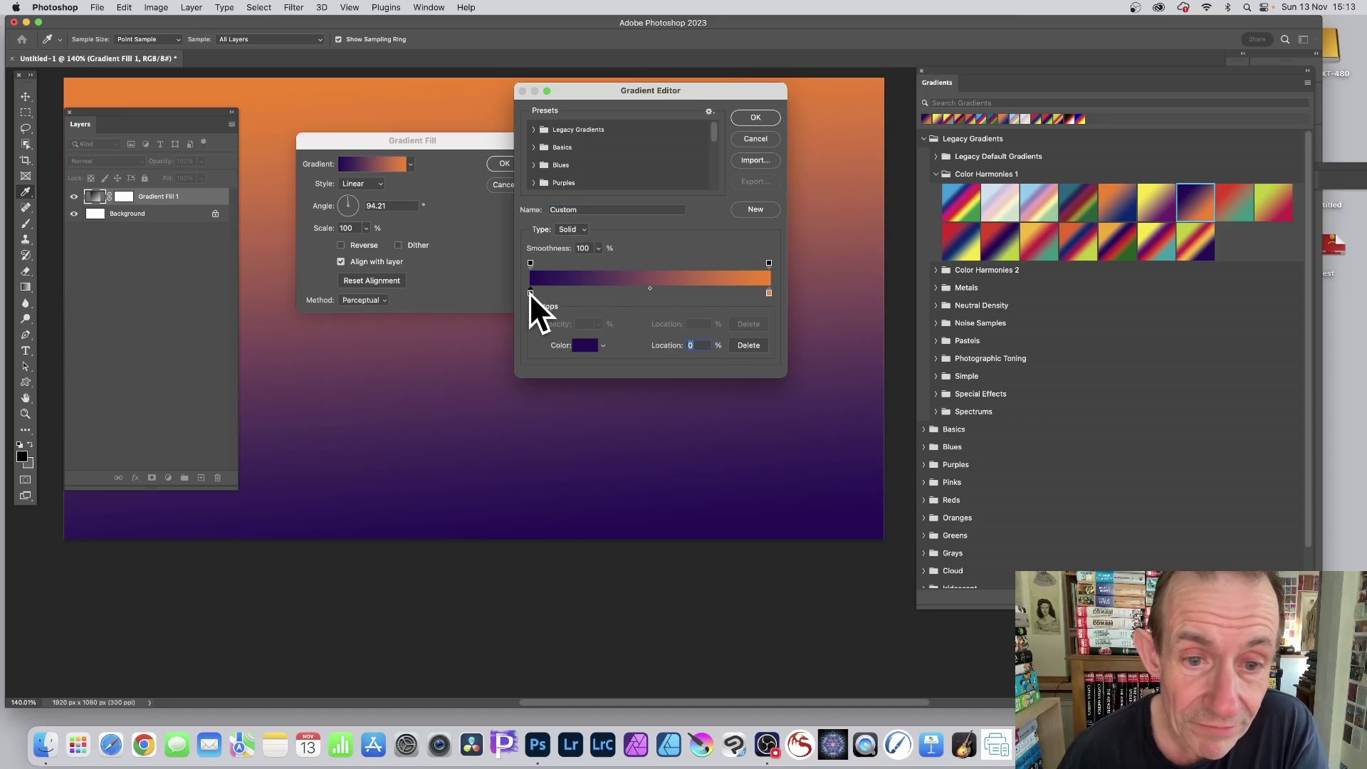
click(603, 345)
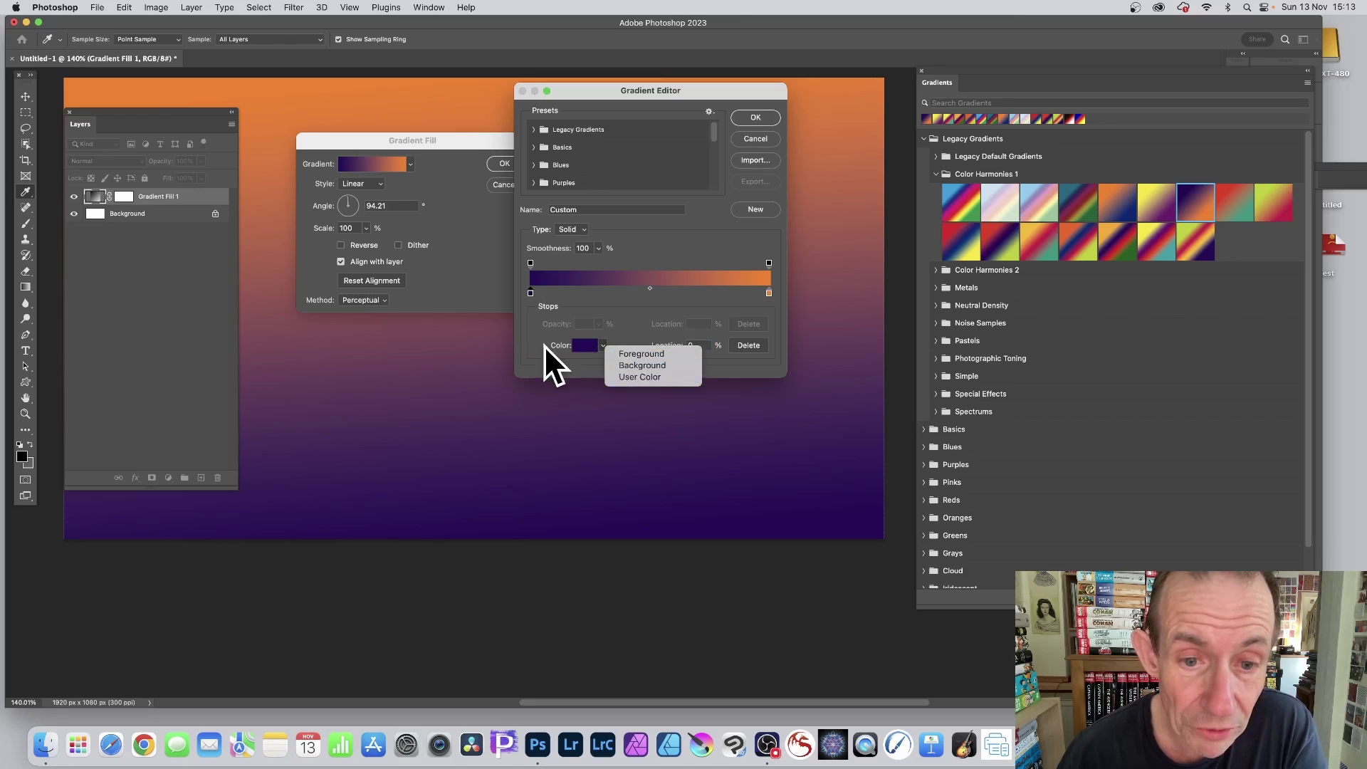
click(581, 346)
drag(400, 194, 378, 184)
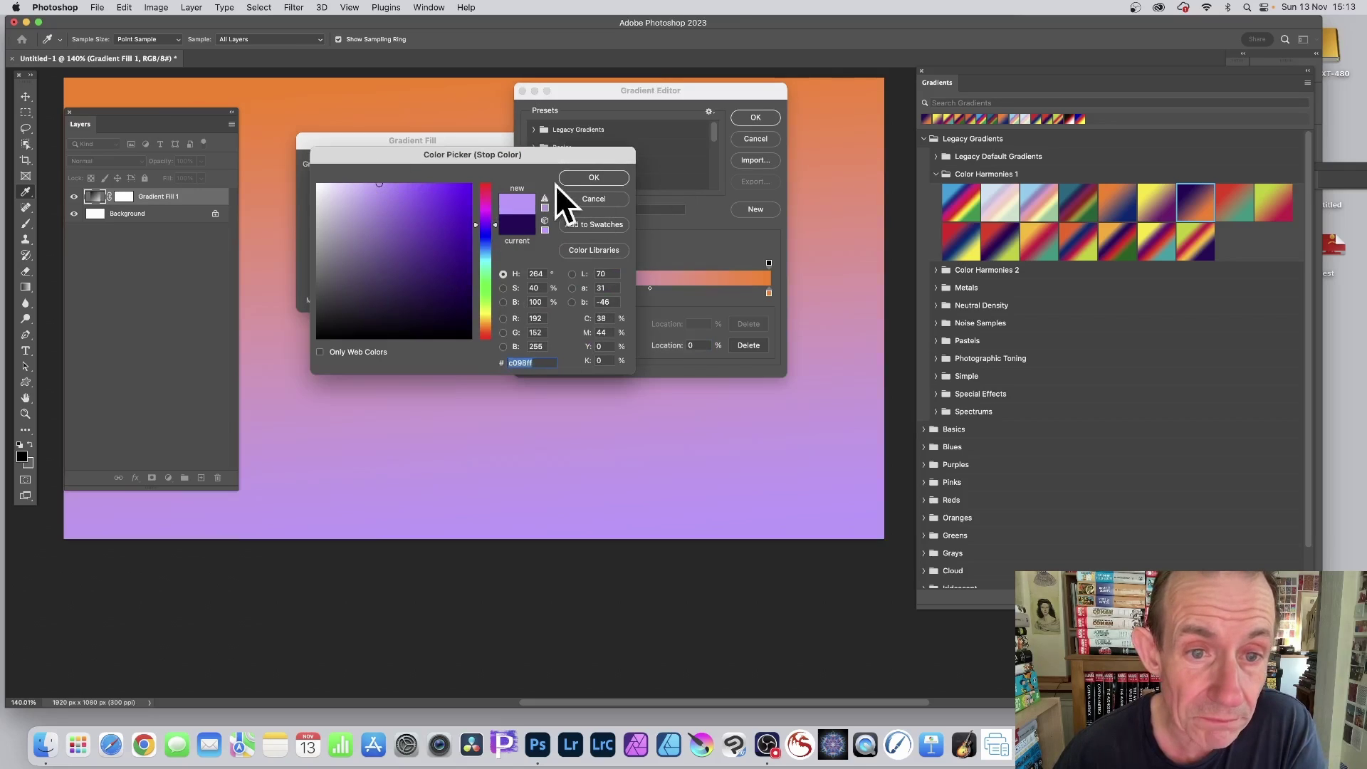
click(576, 176)
Make the right colour stop bright green 00ff1e.
click(769, 294)
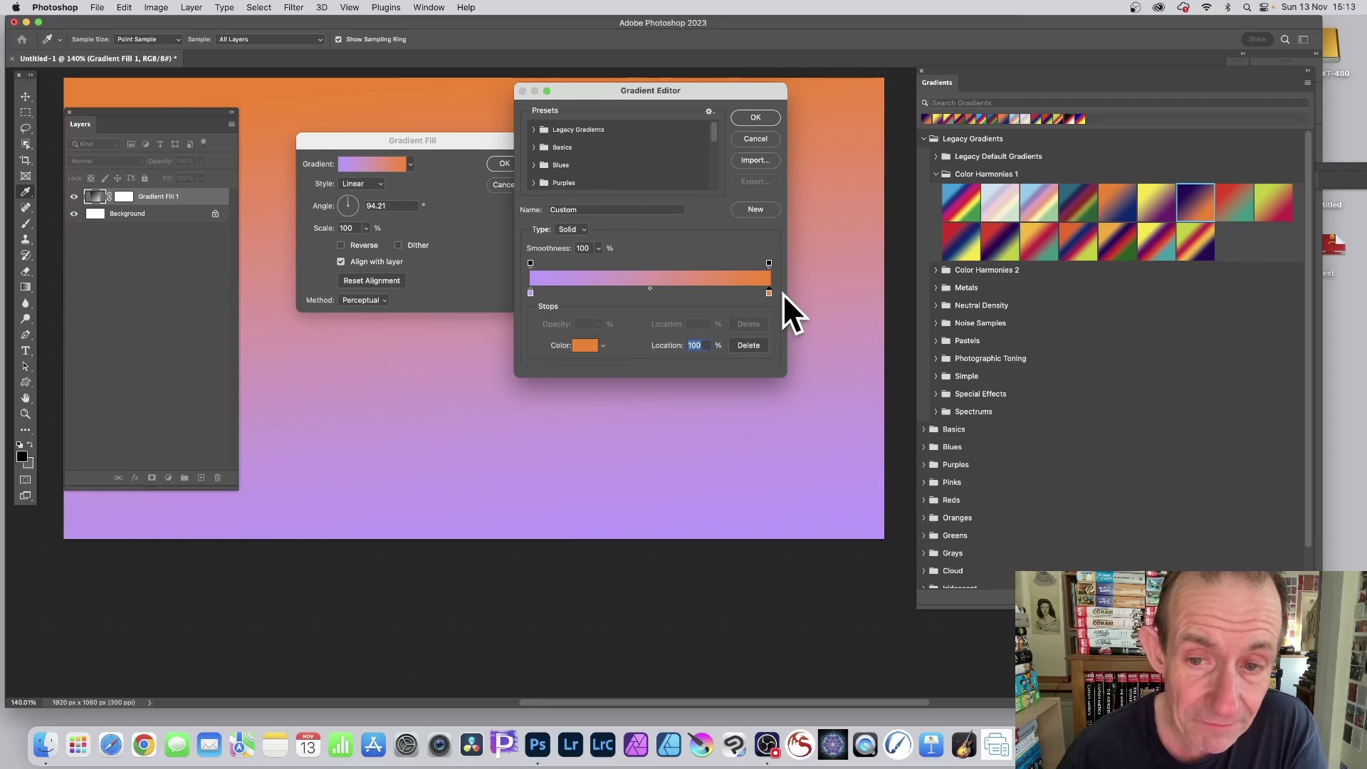
click(584, 345)
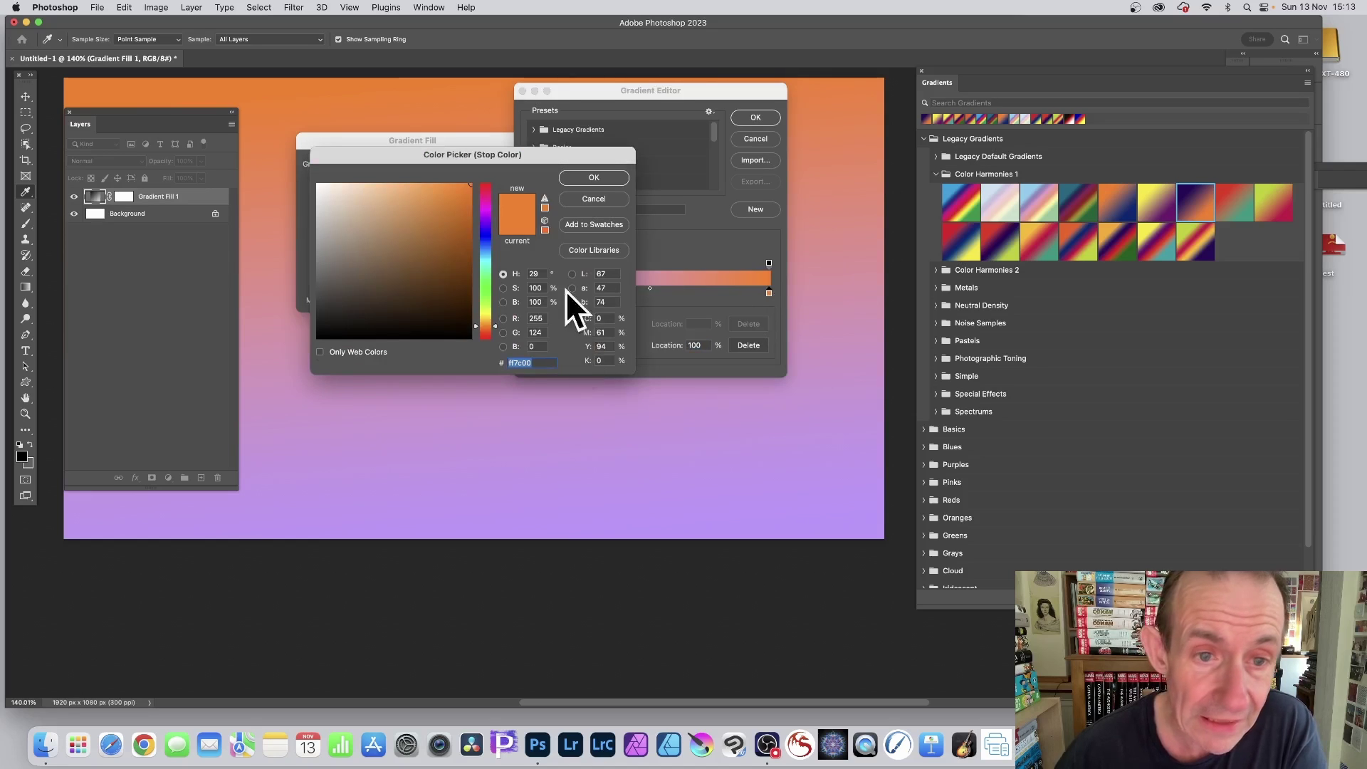
click(486, 283)
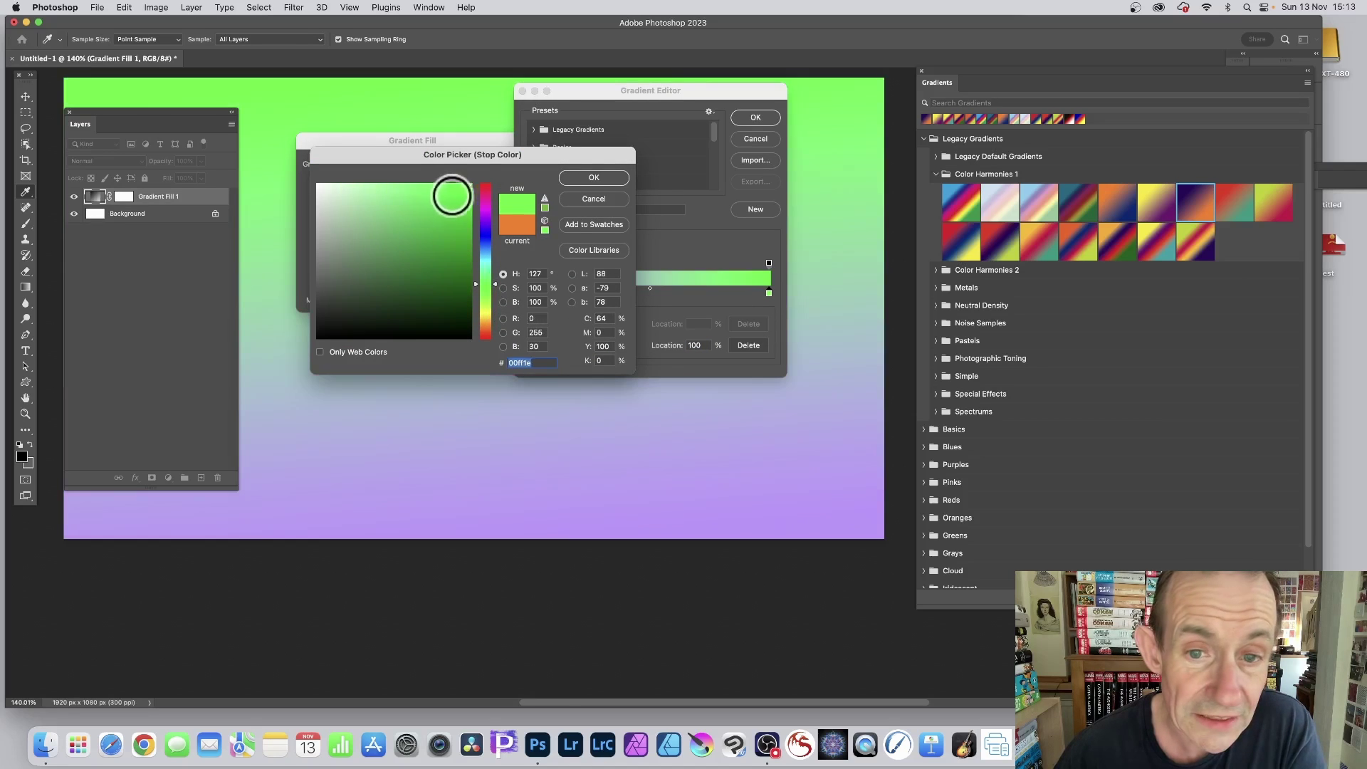
click(594, 177)
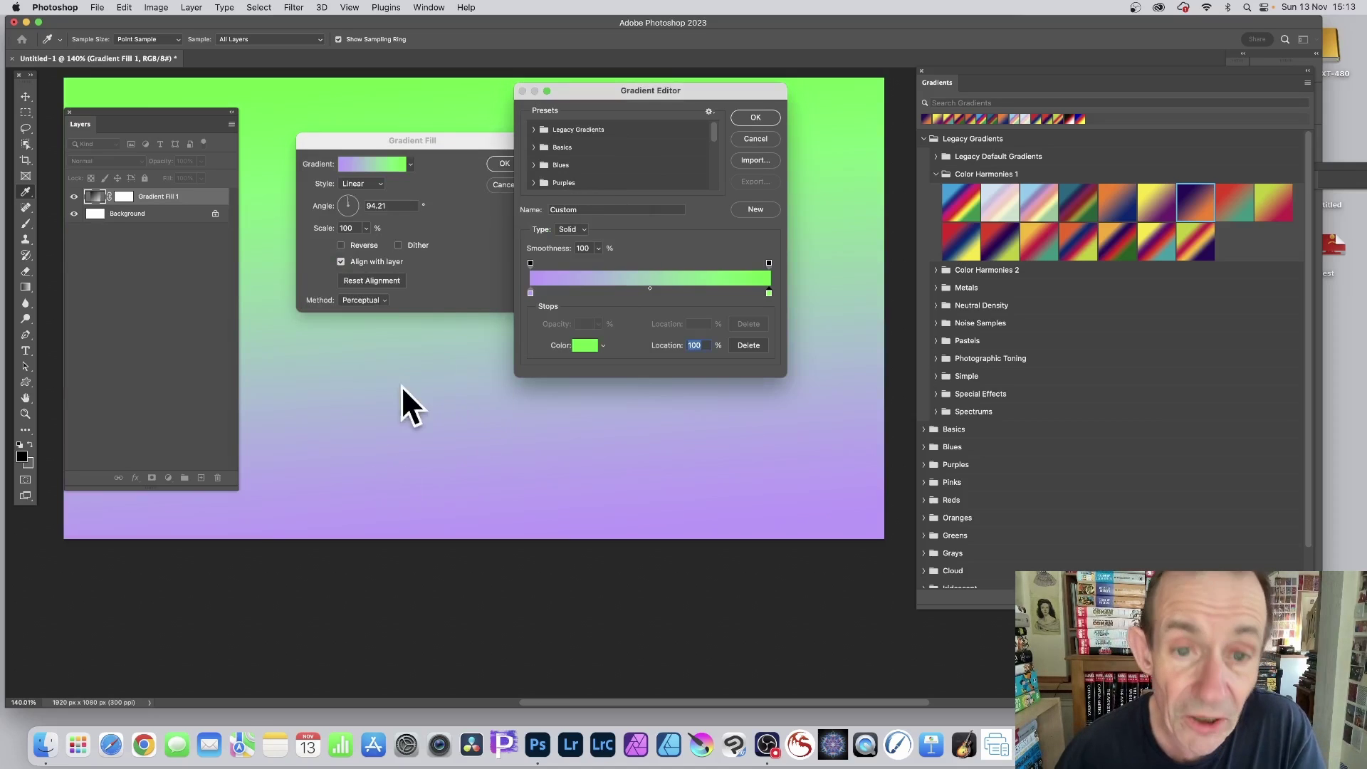
Try other stop locations and a middle stop, returning the lilac stop to 0%.
click(530, 293)
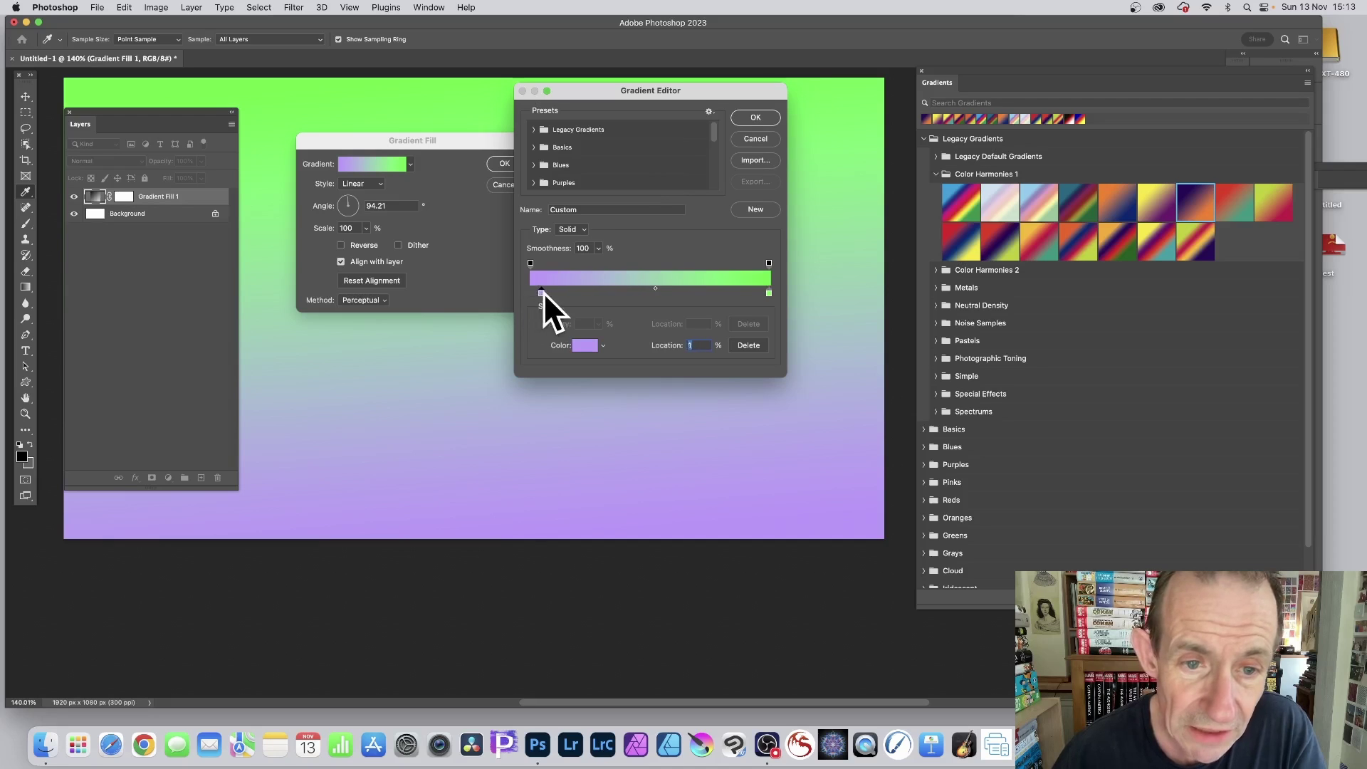
drag(559, 292, 741, 293)
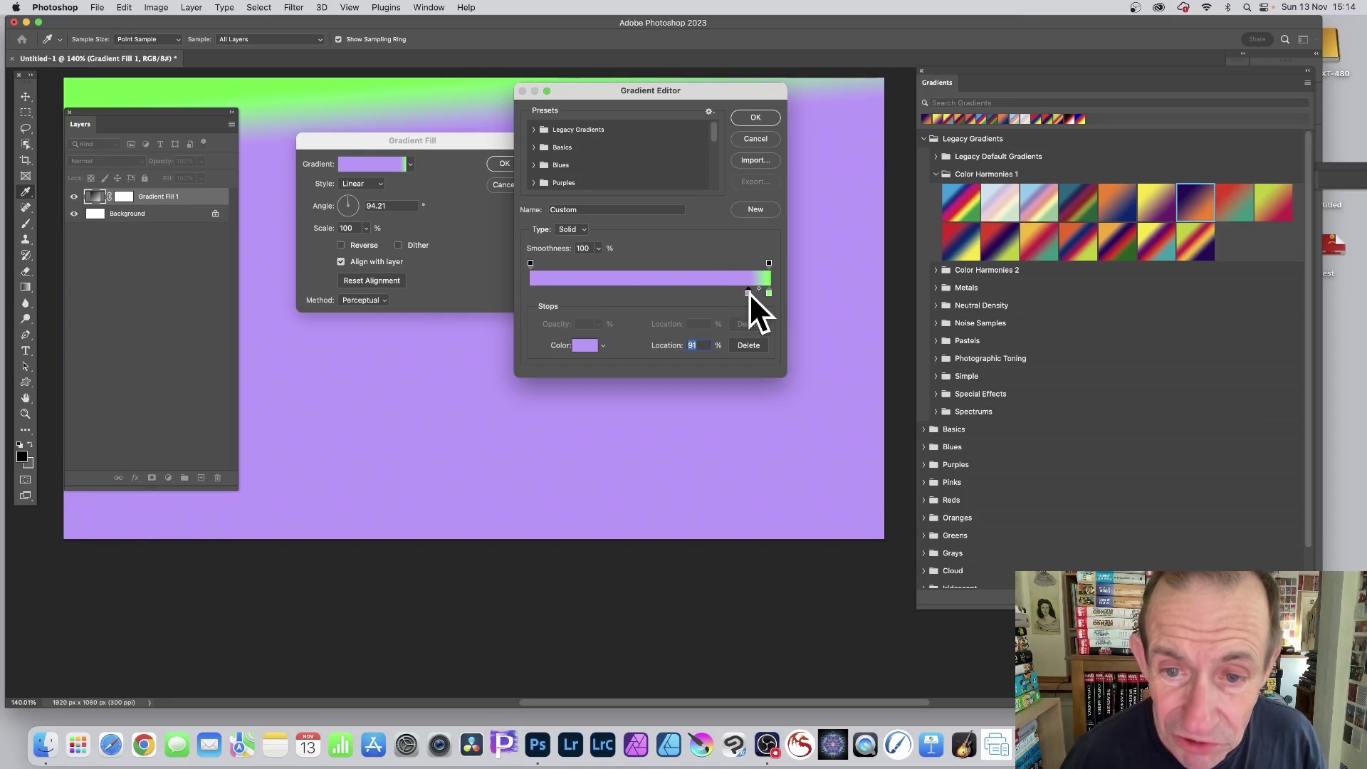
drag(750, 293, 534, 285)
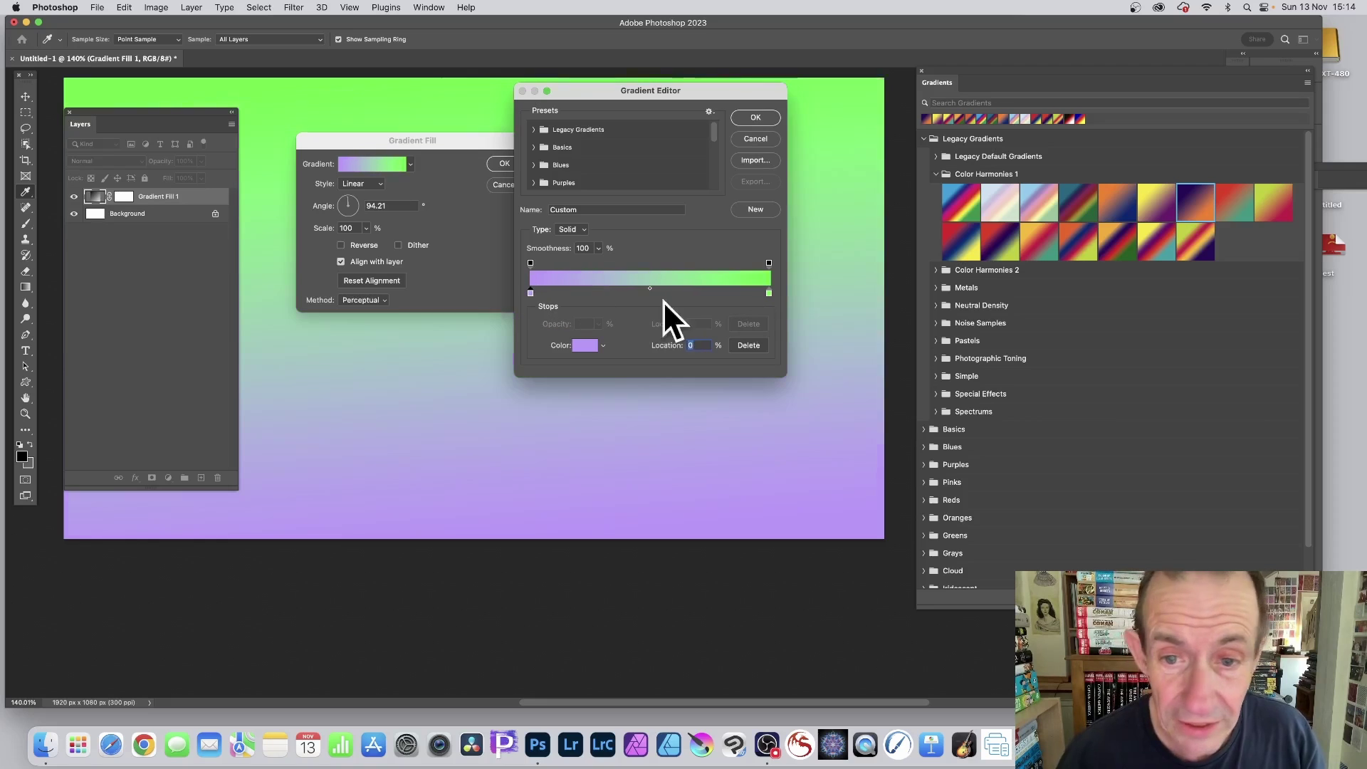
click(767, 293)
mouse_move(768, 293)
mouse_down()
mouse_move(549, 288)
mouse_move(750, 293)
mouse_up()
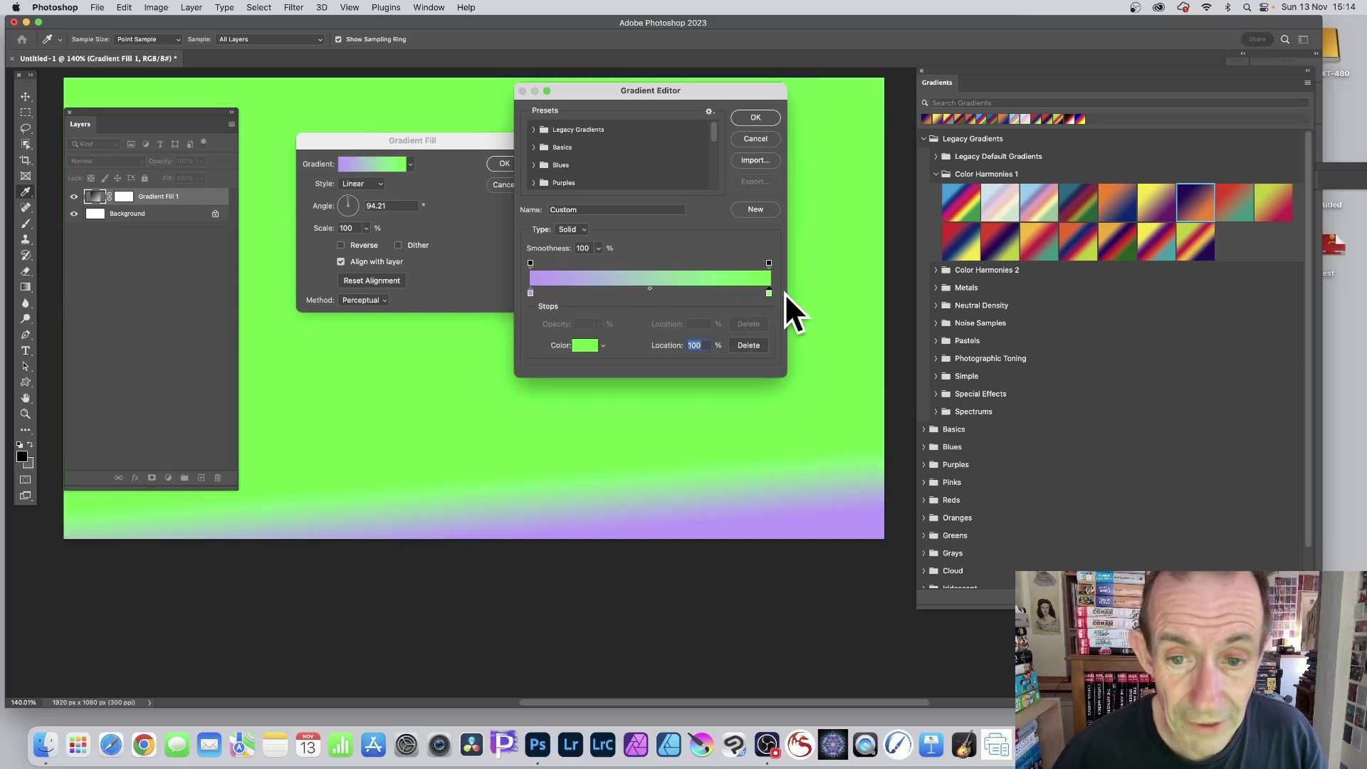
click(647, 292)
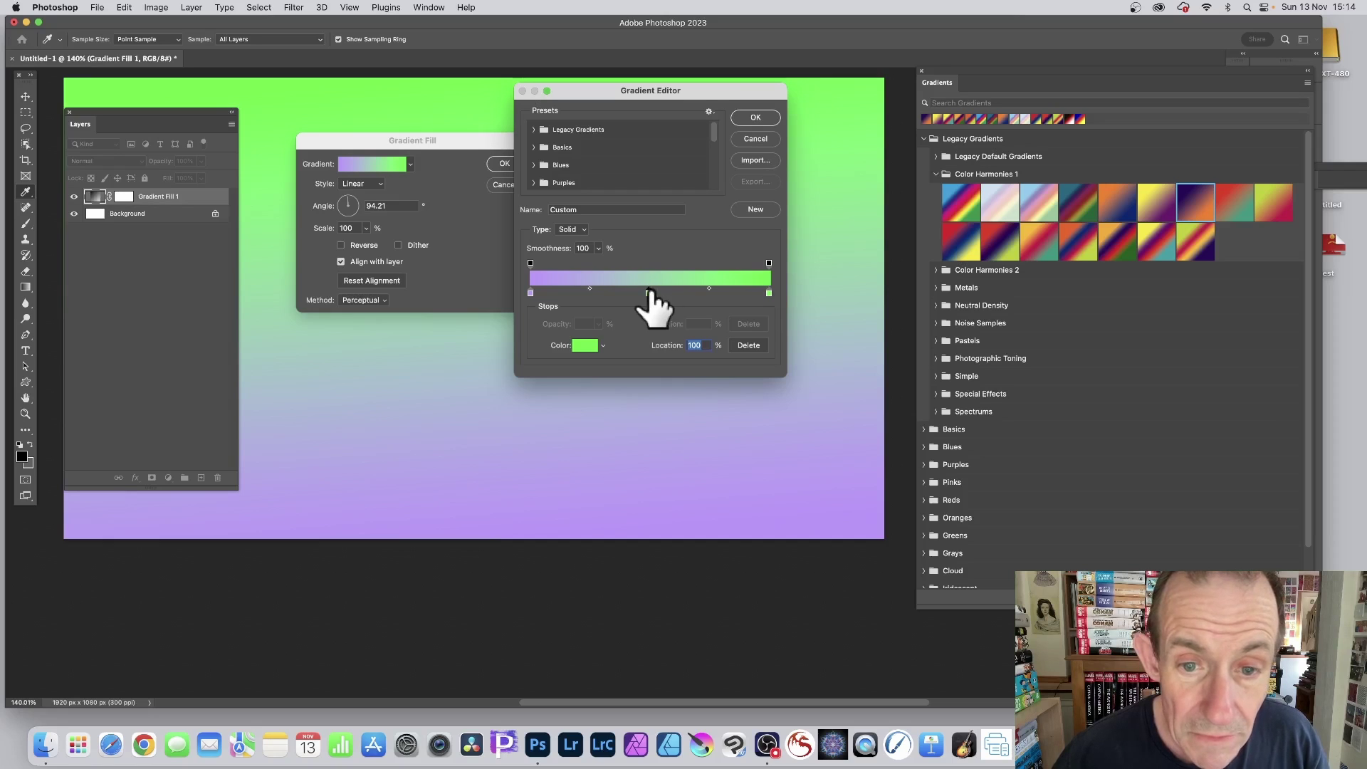
drag(649, 292, 648, 320)
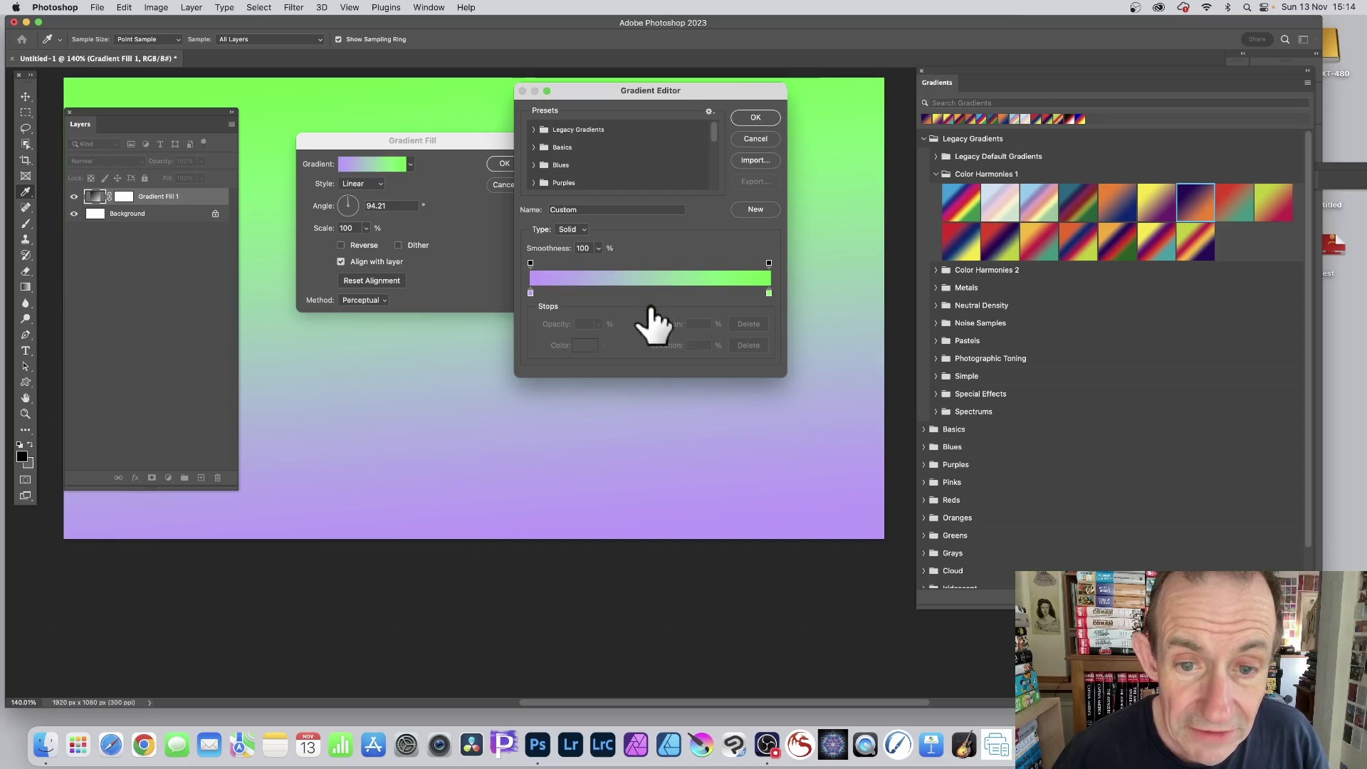
Keep the green stop at 100% after nudging its location to 98.
click(769, 292)
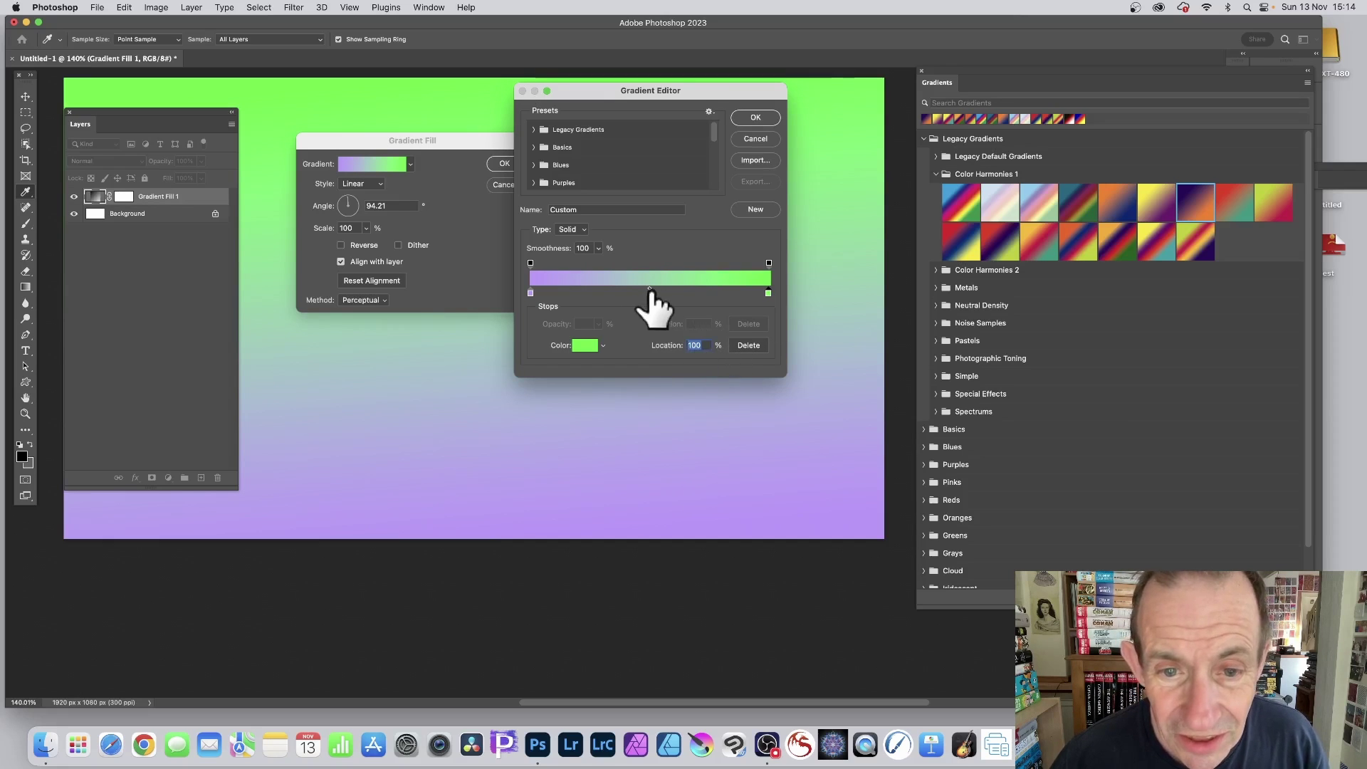
click(650, 293)
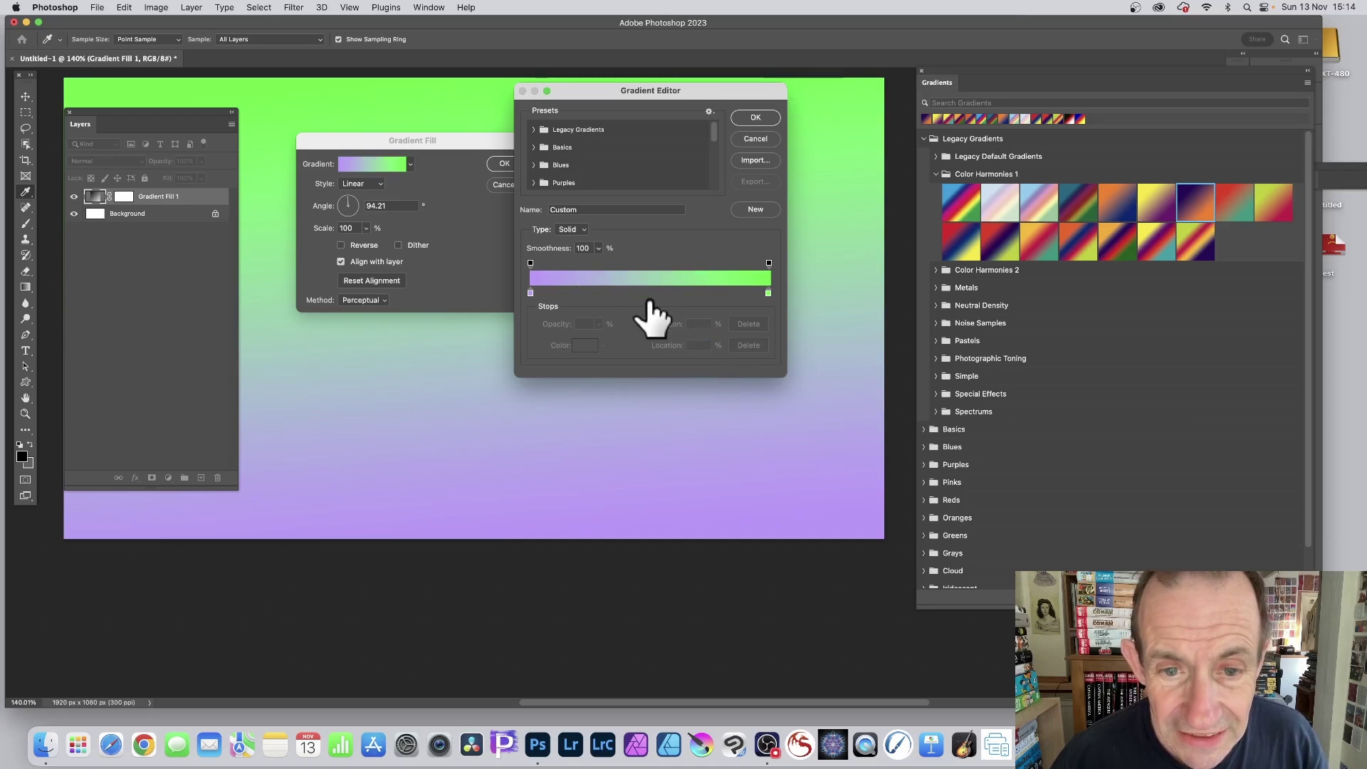
click(769, 294)
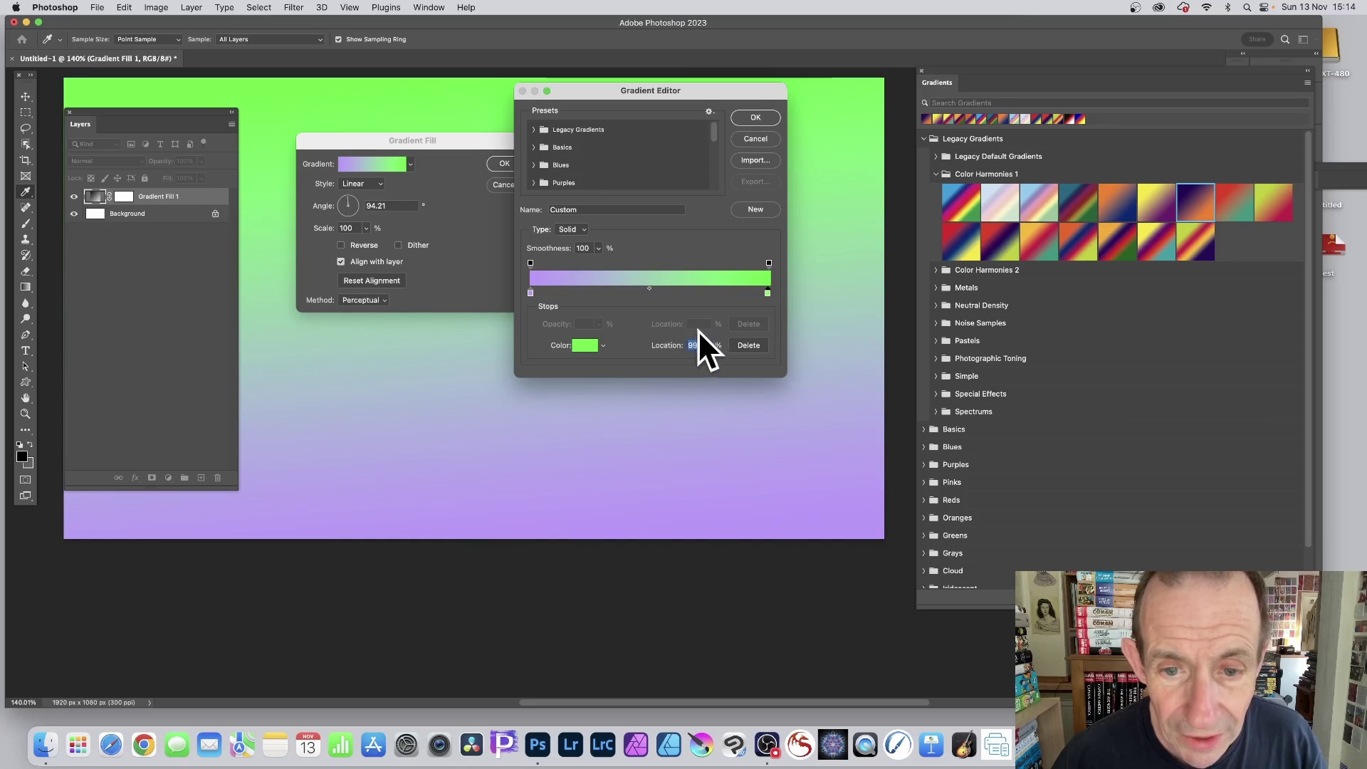
key(Down)
key(Down)
key(Up)
key(Up)
key(Up)
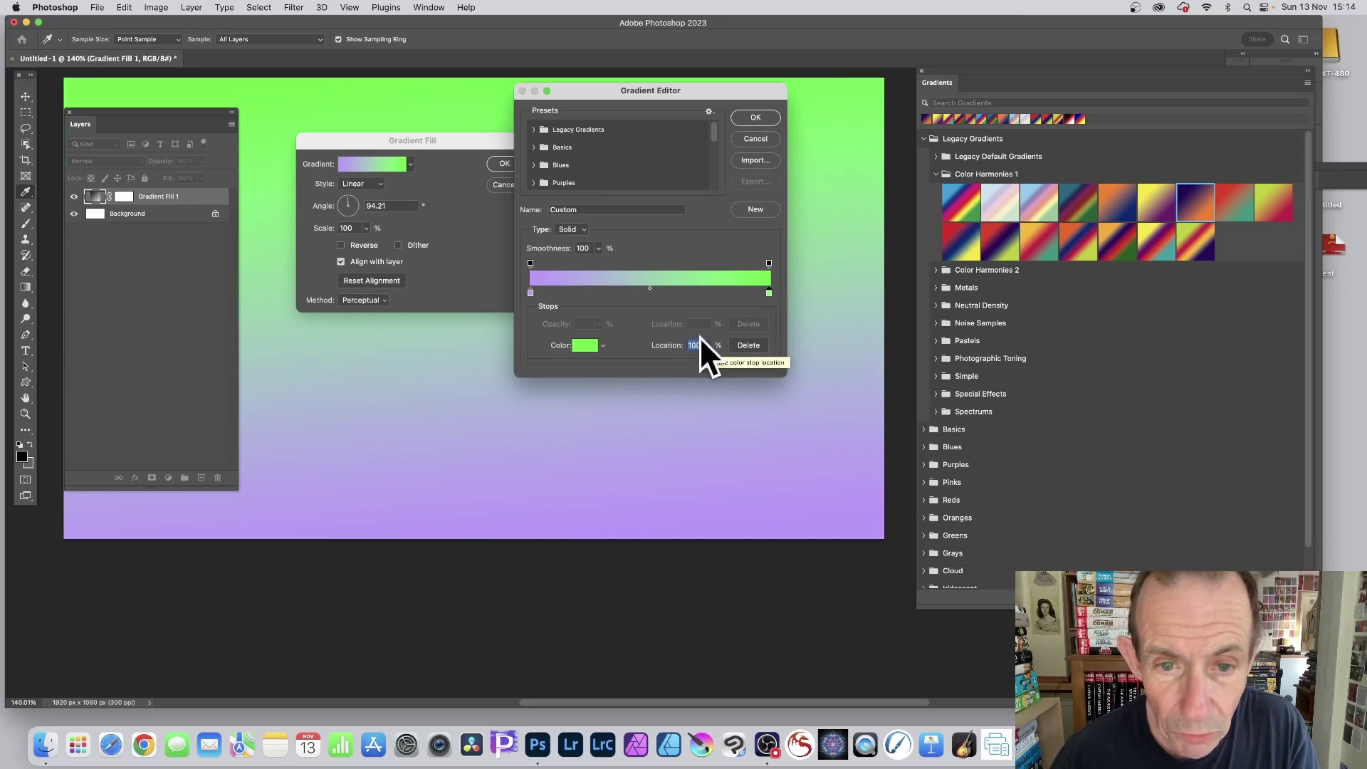
click(630, 293)
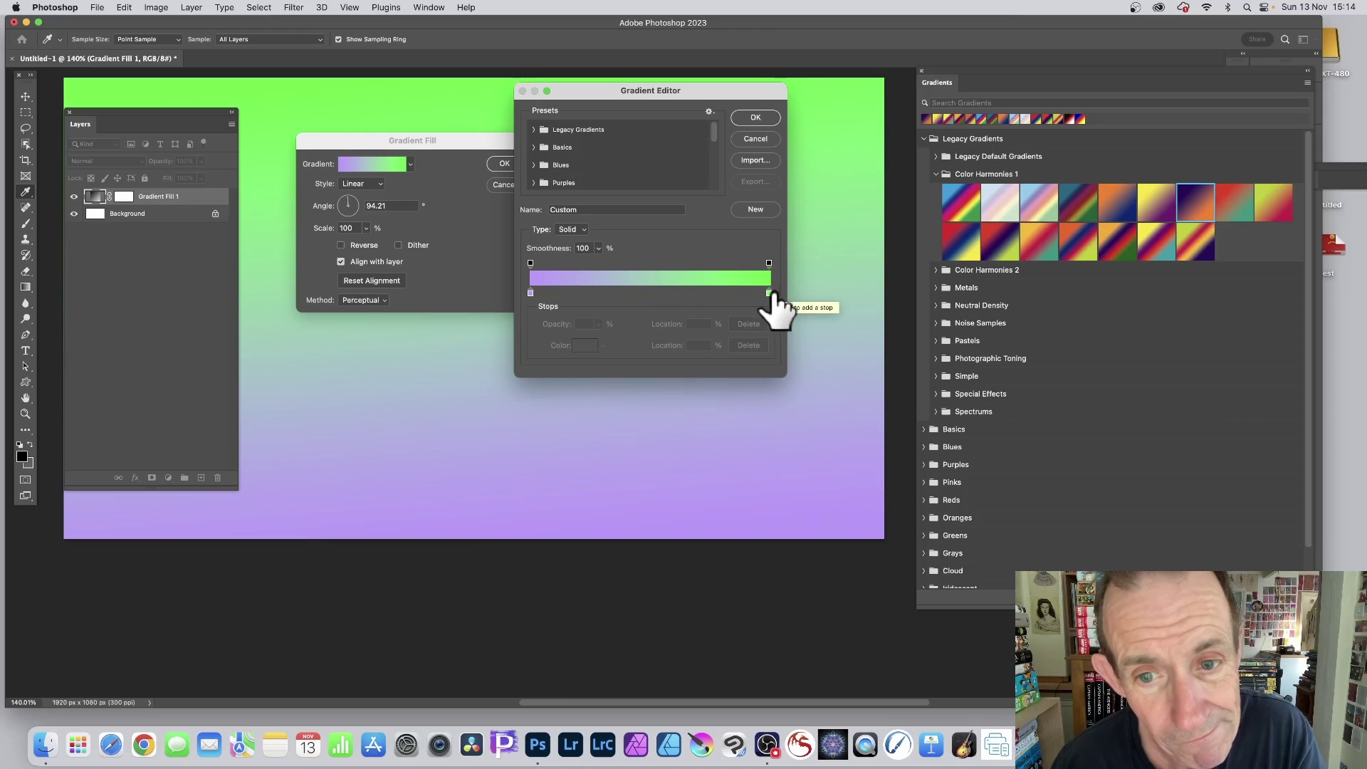
click(530, 292)
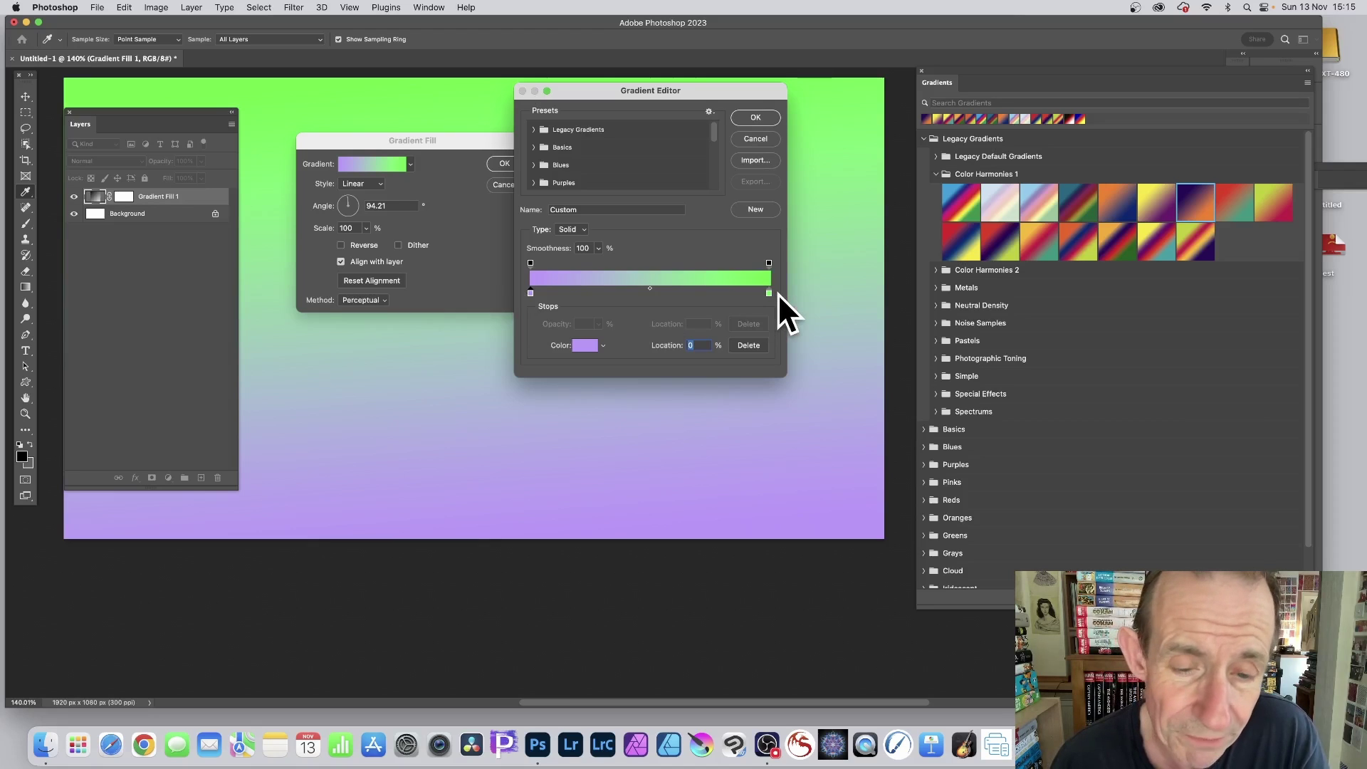
Move the colour midpoint to 65%, leaving the left opacity stop at 0%.
click(530, 263)
drag(532, 262, 548, 262)
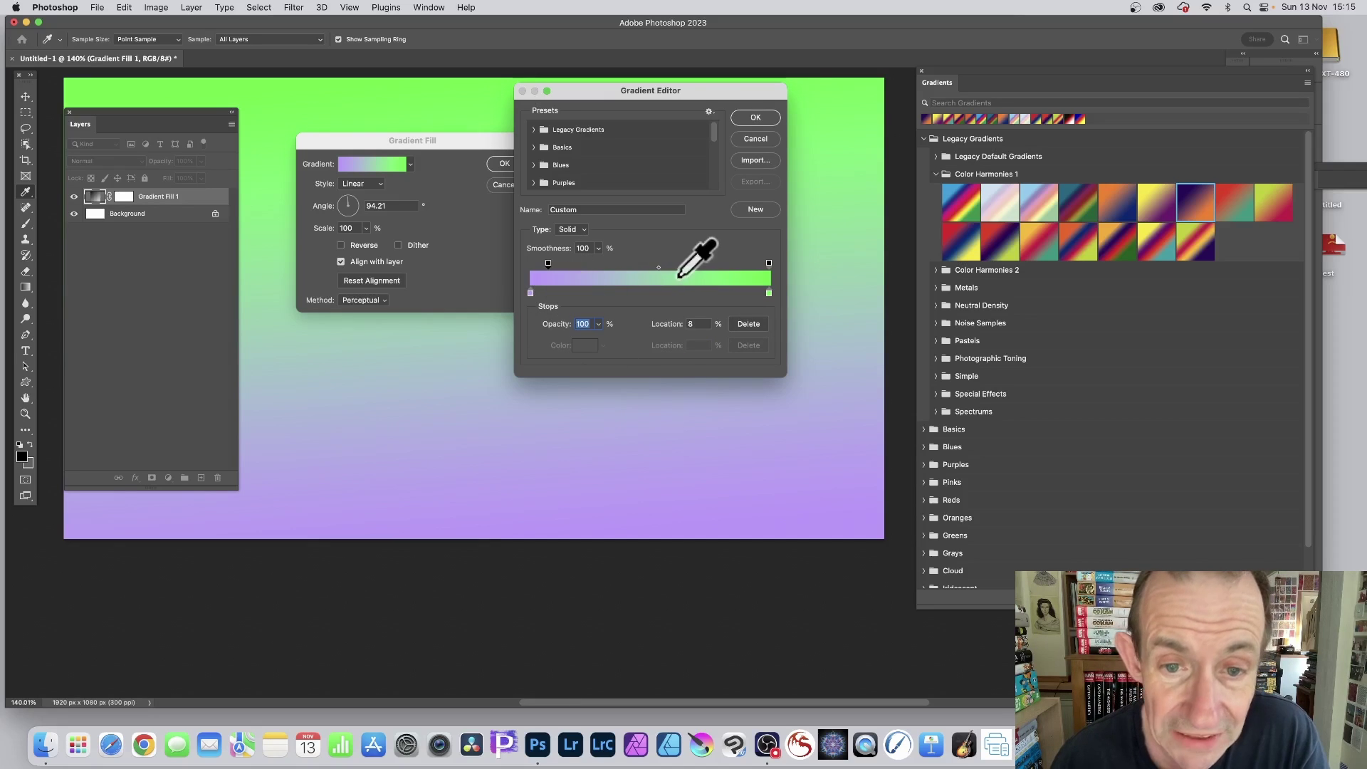
click(658, 267)
drag(657, 266, 634, 266)
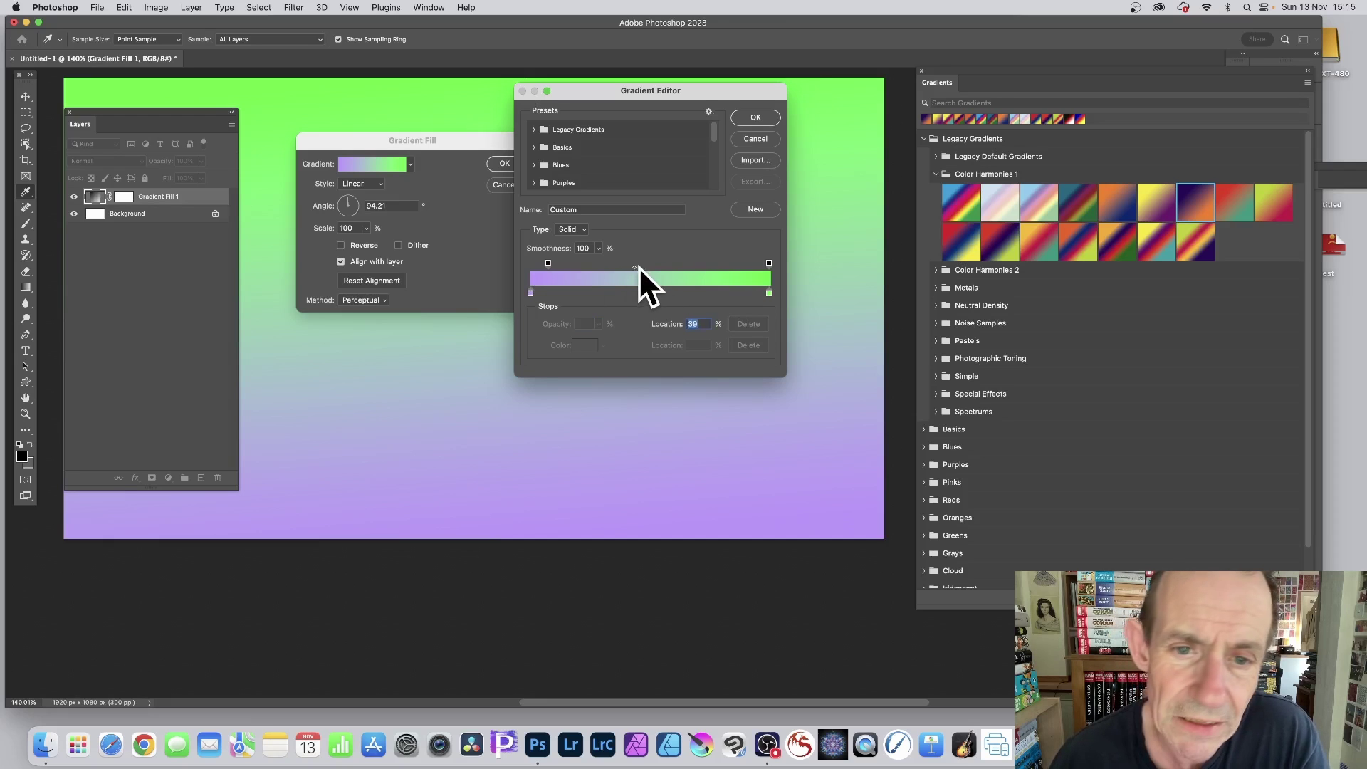
drag(547, 263, 515, 259)
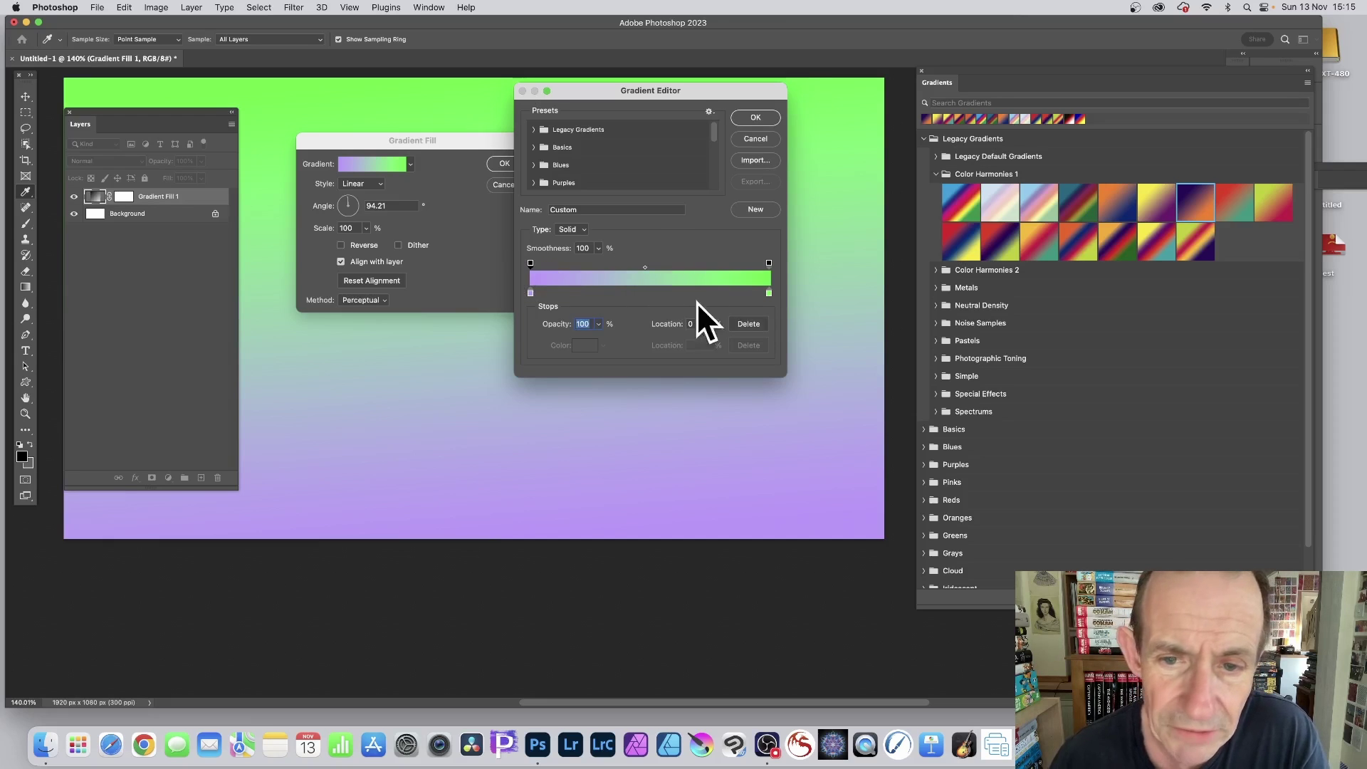
click(768, 293)
mouse_move(649, 288)
mouse_down()
mouse_move(605, 283)
mouse_move(737, 286)
mouse_move(576, 284)
mouse_move(742, 292)
mouse_move(552, 289)
mouse_move(762, 293)
mouse_move(554, 284)
mouse_move(751, 289)
mouse_move(599, 284)
mouse_move(683, 292)
mouse_move(660, 290)
mouse_up()
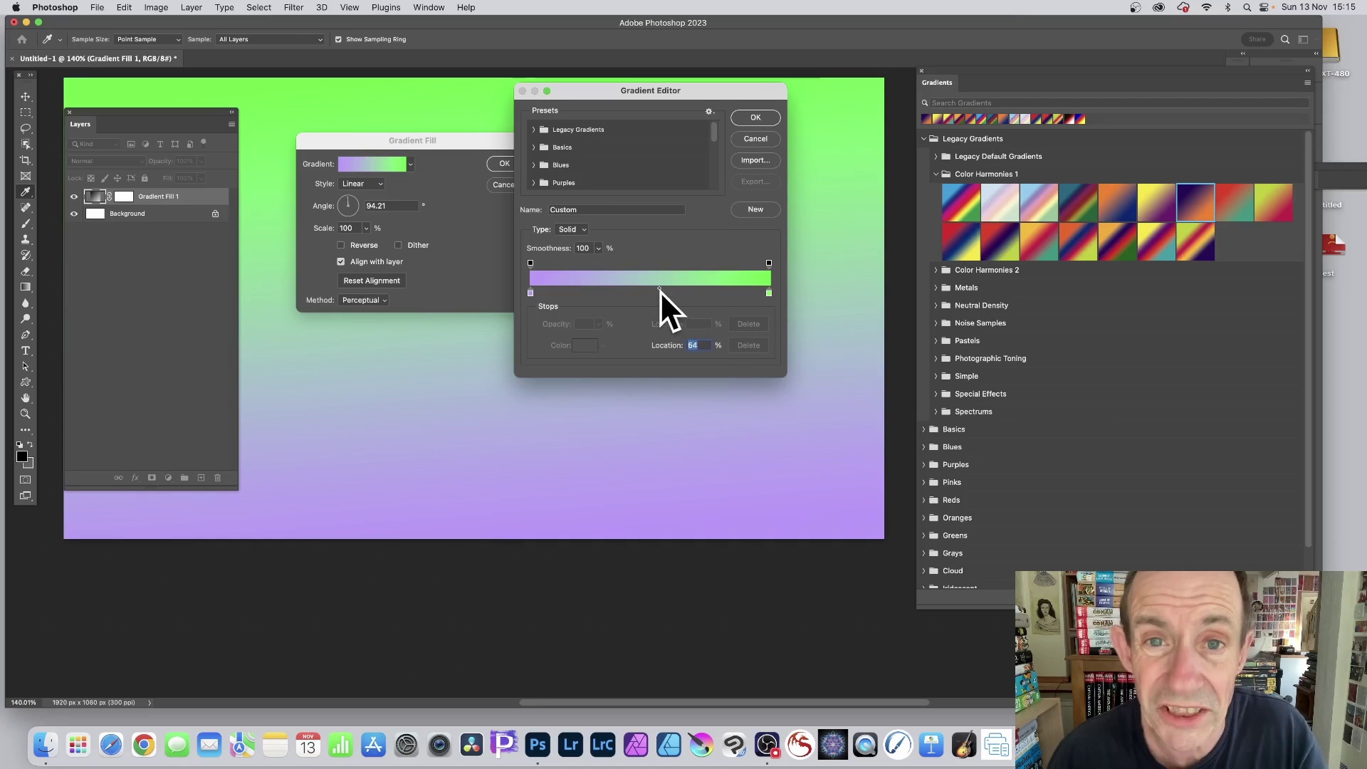
Move the lilac stop to about 65% and add a second lilac stop at the left end.
drag(531, 293, 682, 295)
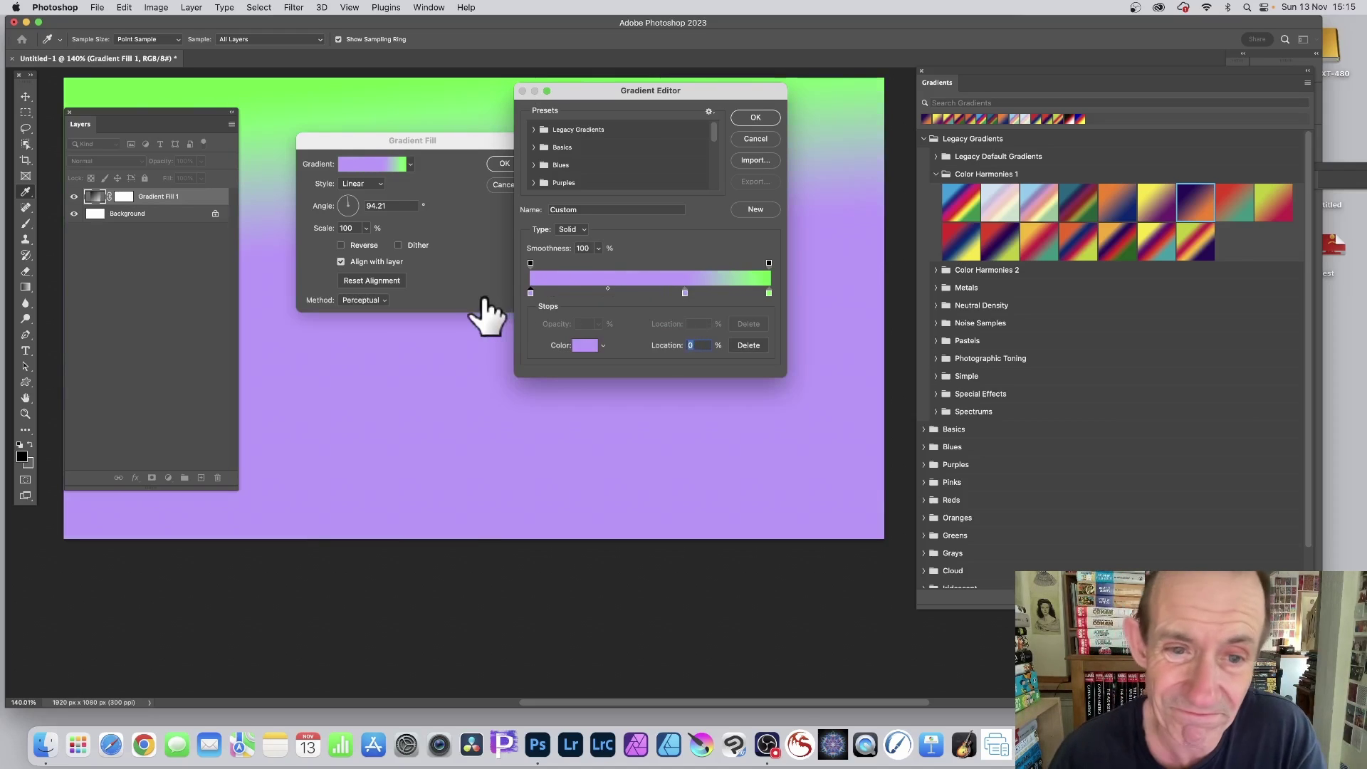
click(530, 294)
click(530, 263)
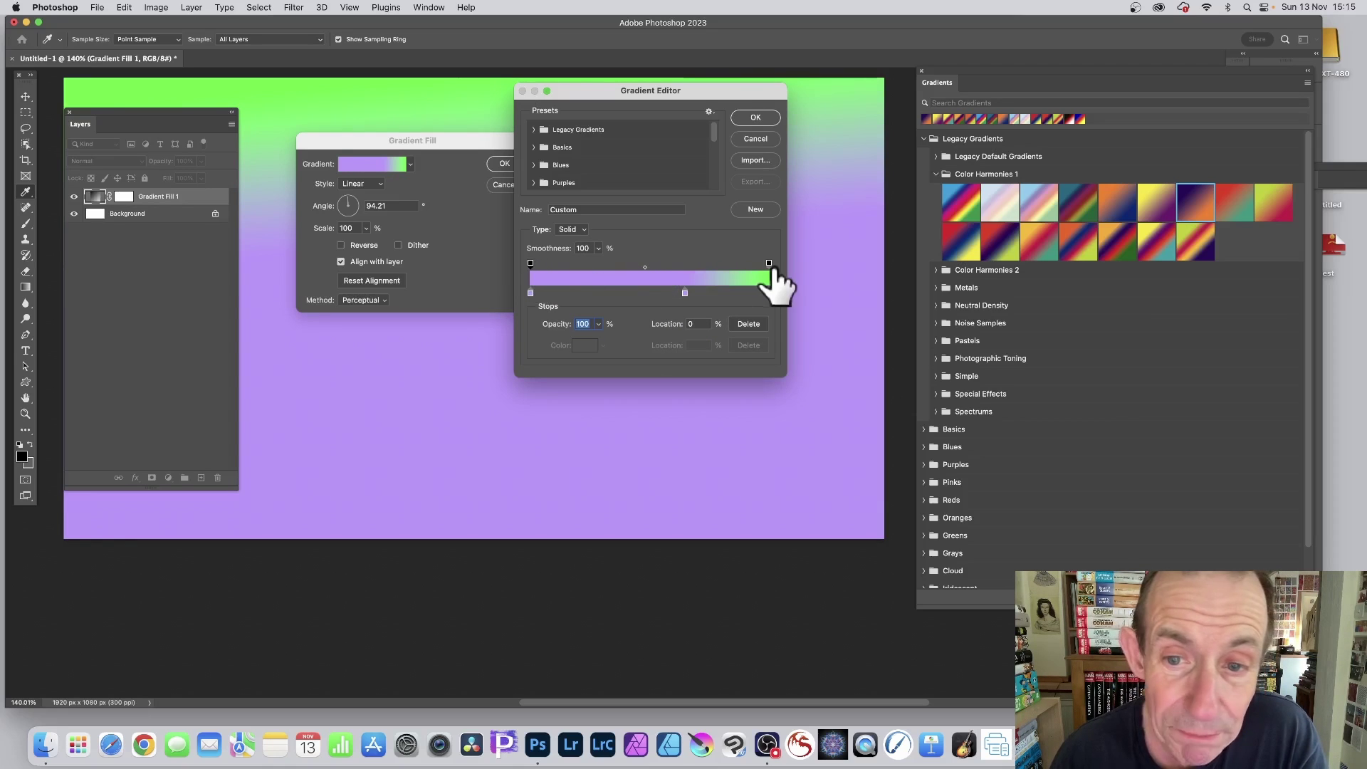
Return the left-end opacity to 0% after testing 66% and 100%, and set the opacity midpoint to 20%.
click(599, 324)
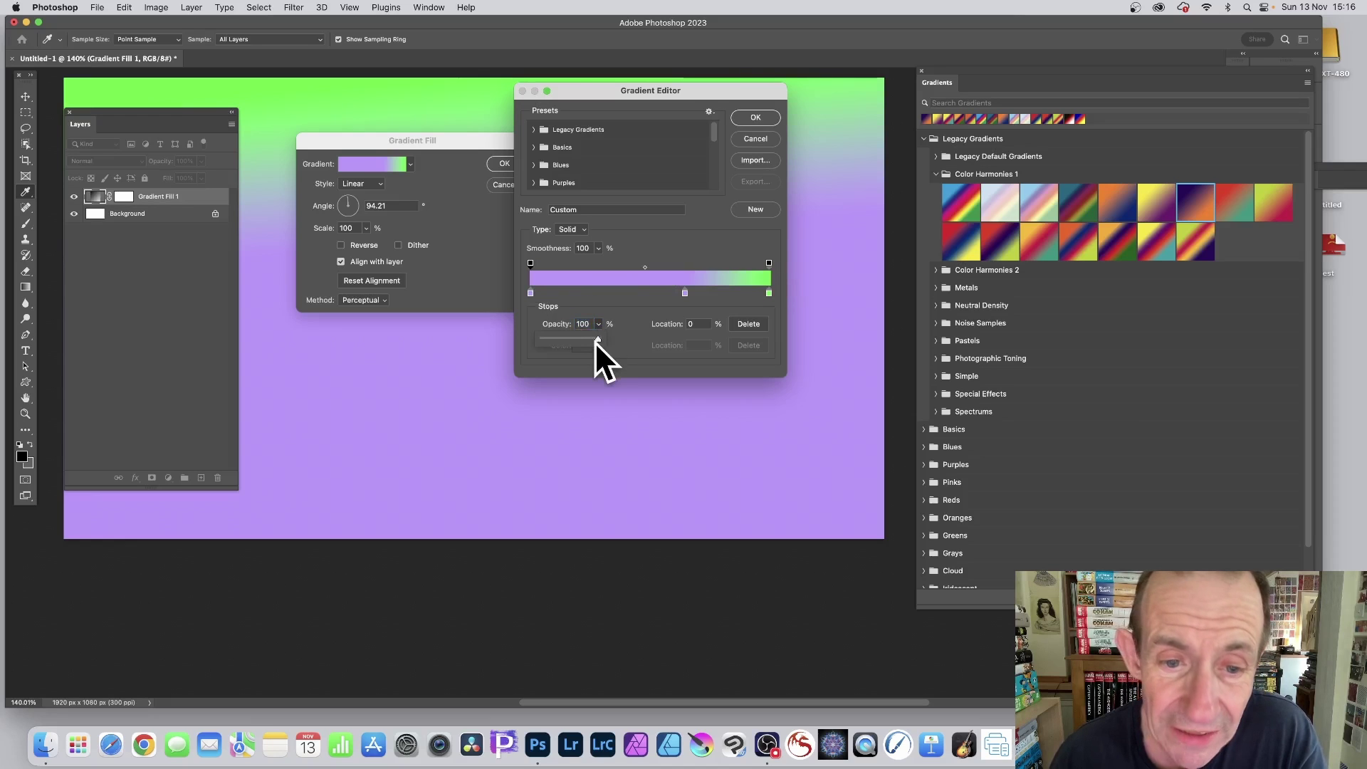
drag(597, 339, 556, 337)
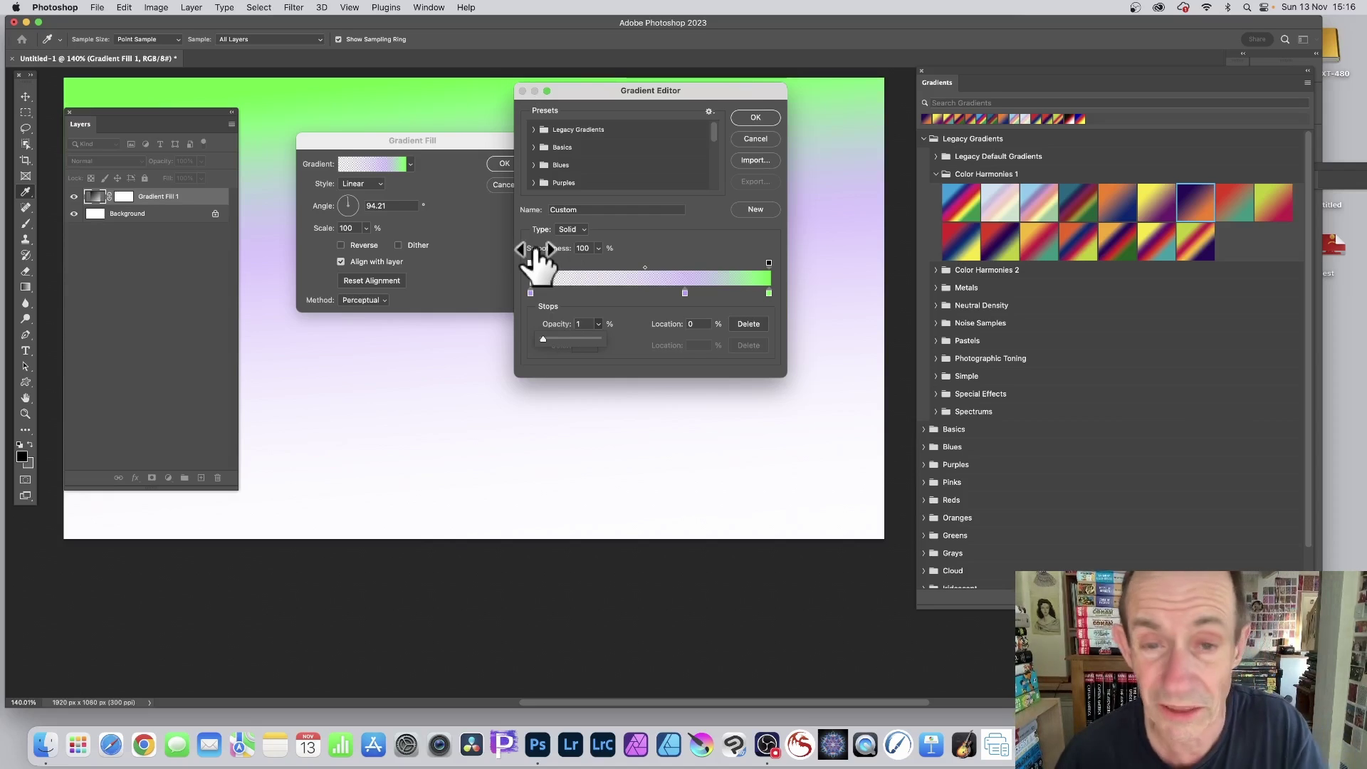
mouse_move(545, 339)
mouse_down()
mouse_move(646, 343)
mouse_move(456, 331)
mouse_move(602, 338)
mouse_move(531, 337)
mouse_up()
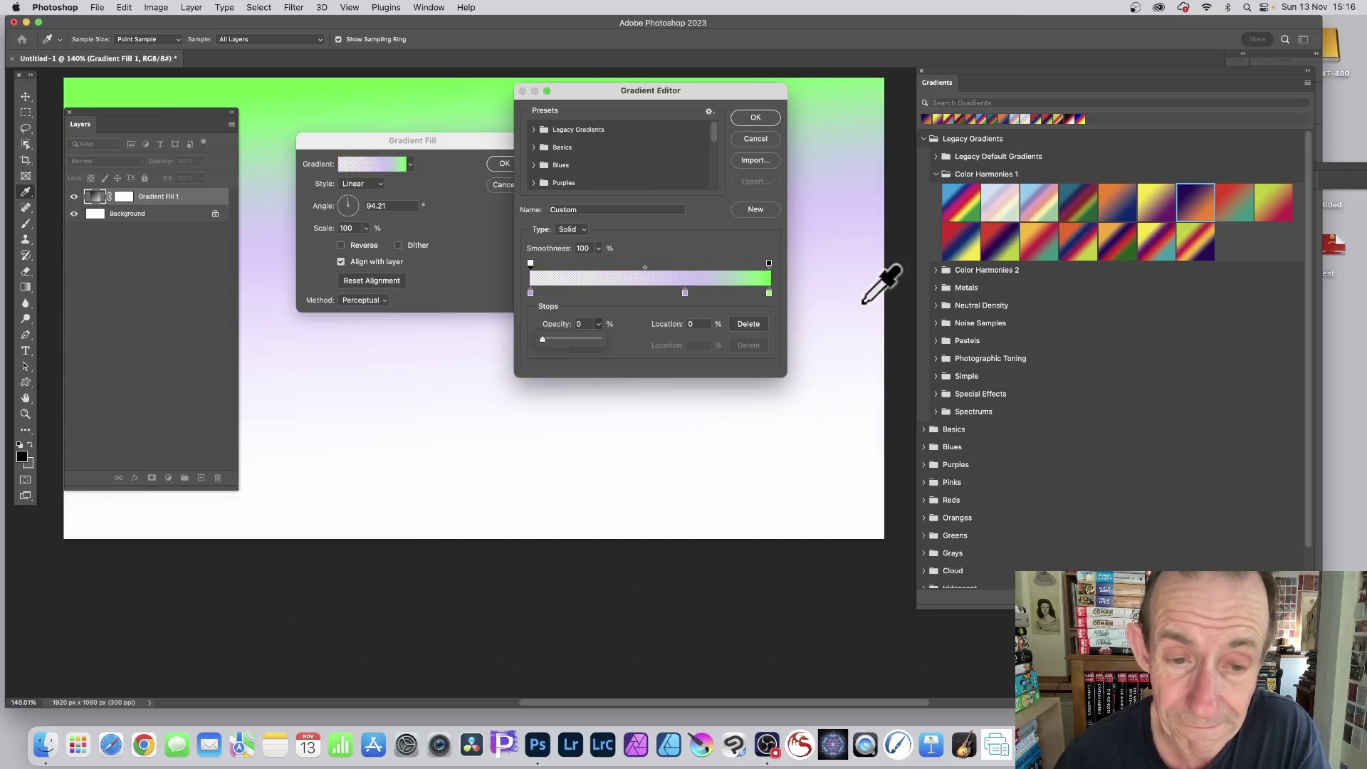
drag(549, 339, 642, 338)
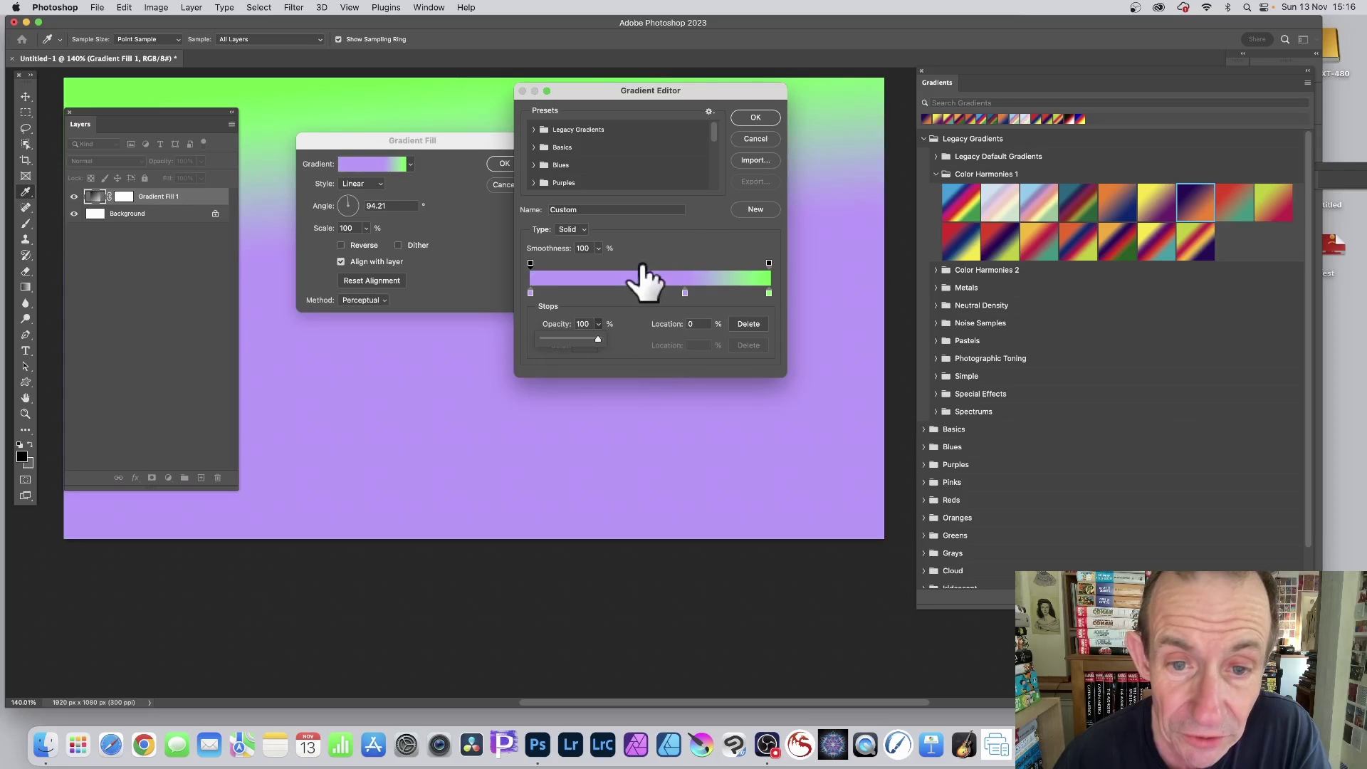
drag(599, 339, 543, 338)
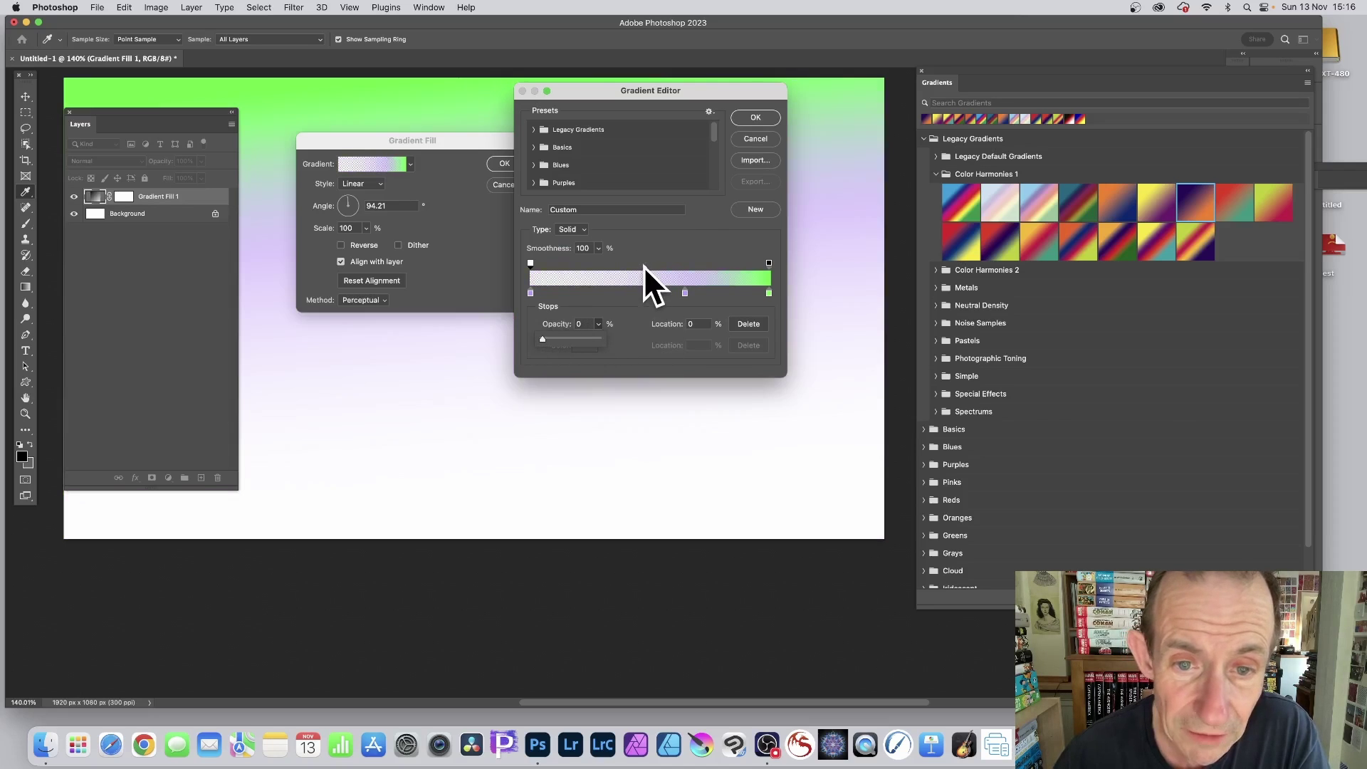
drag(645, 267, 638, 308)
Add lilac stops at 41%, 64% and 78%, shift one to 61%, and add a green stop at 69%.
click(530, 293)
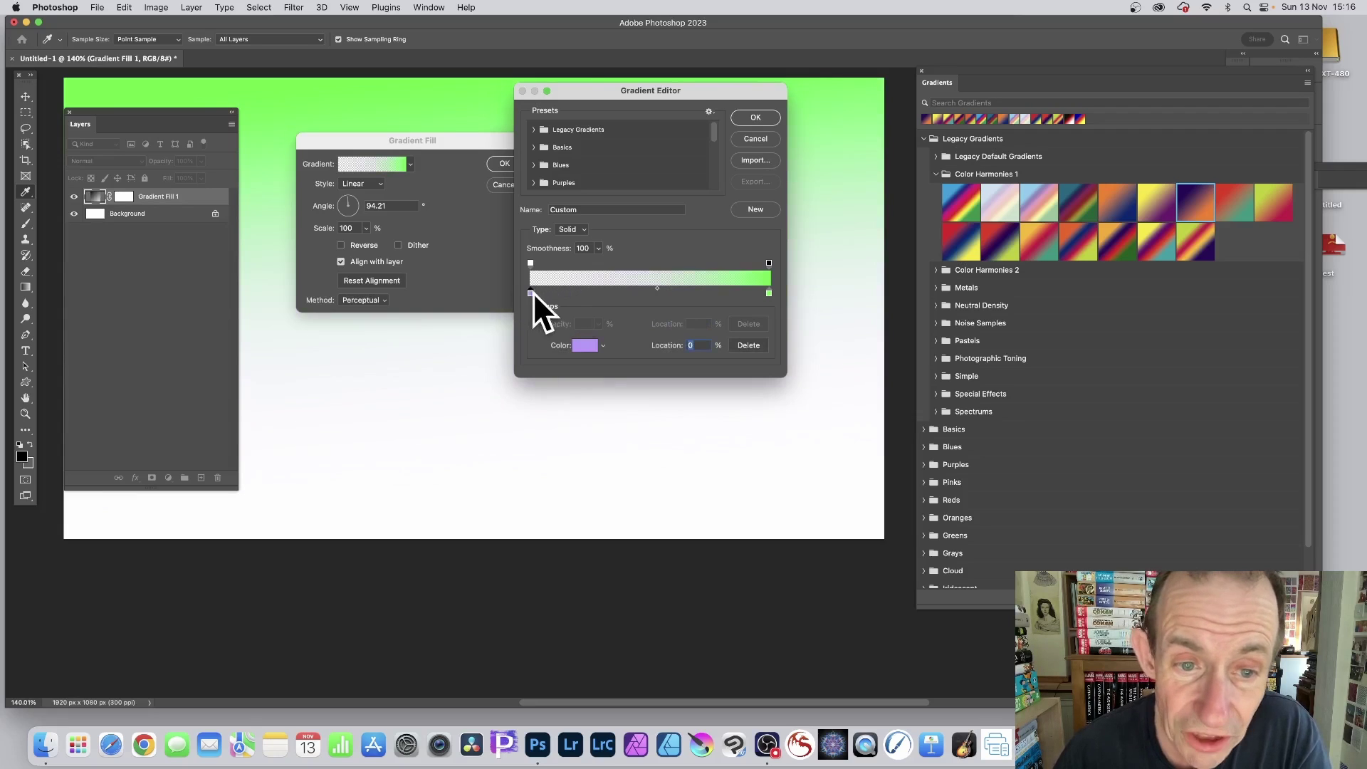
click(630, 293)
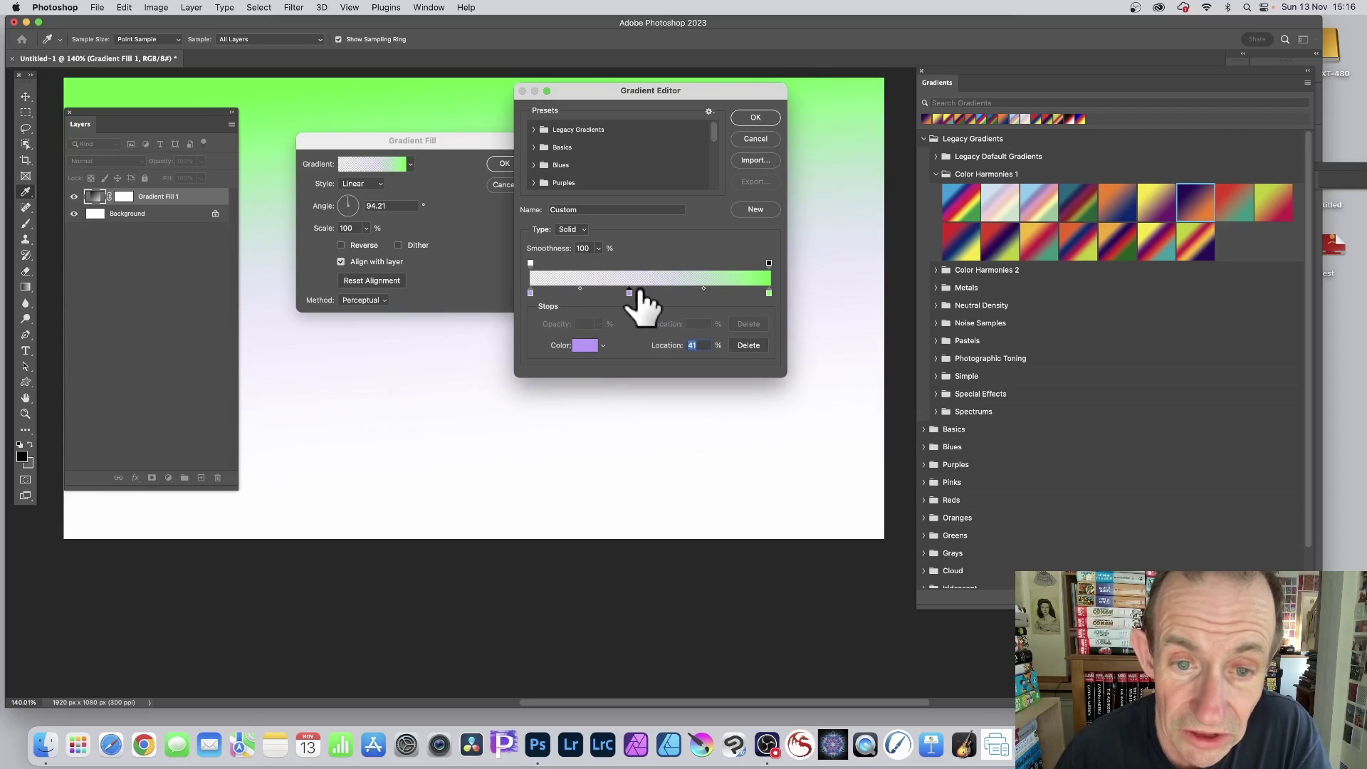
click(683, 292)
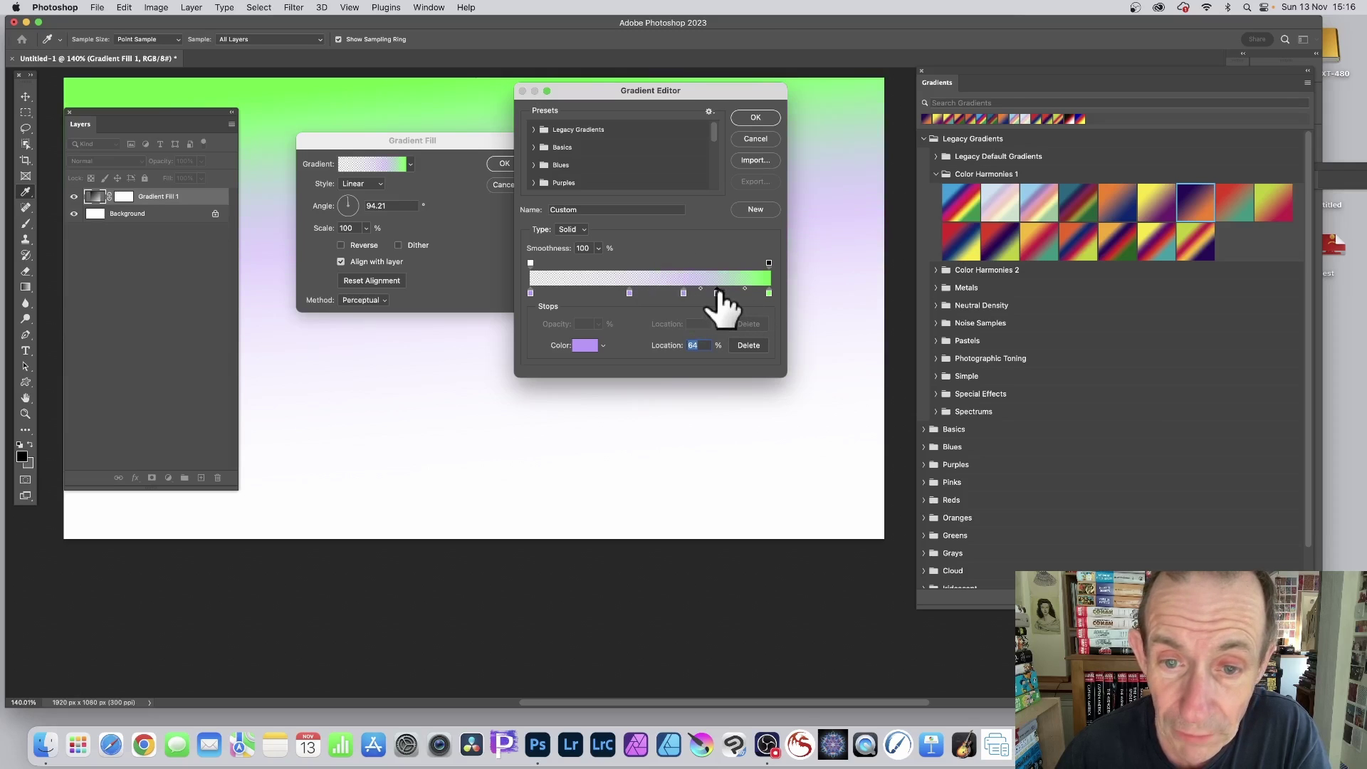
click(717, 293)
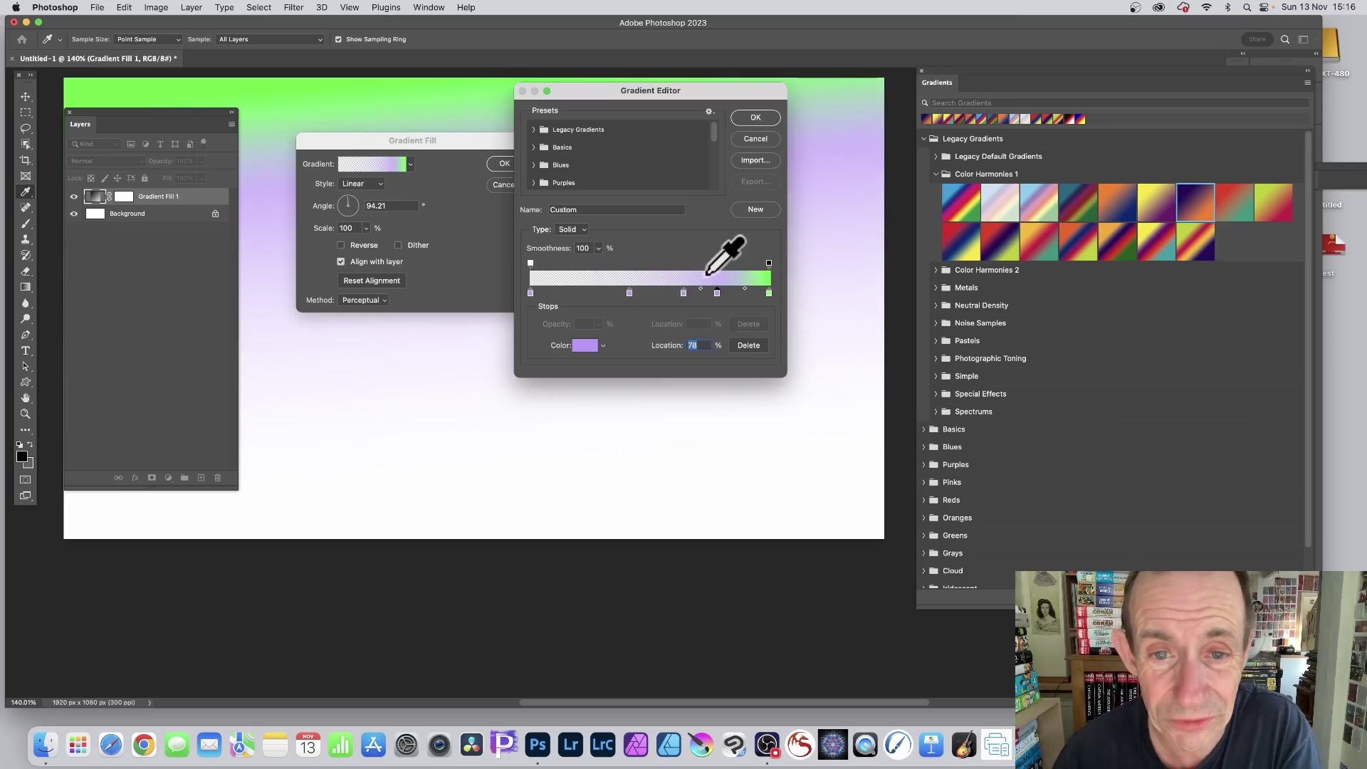
click(682, 294)
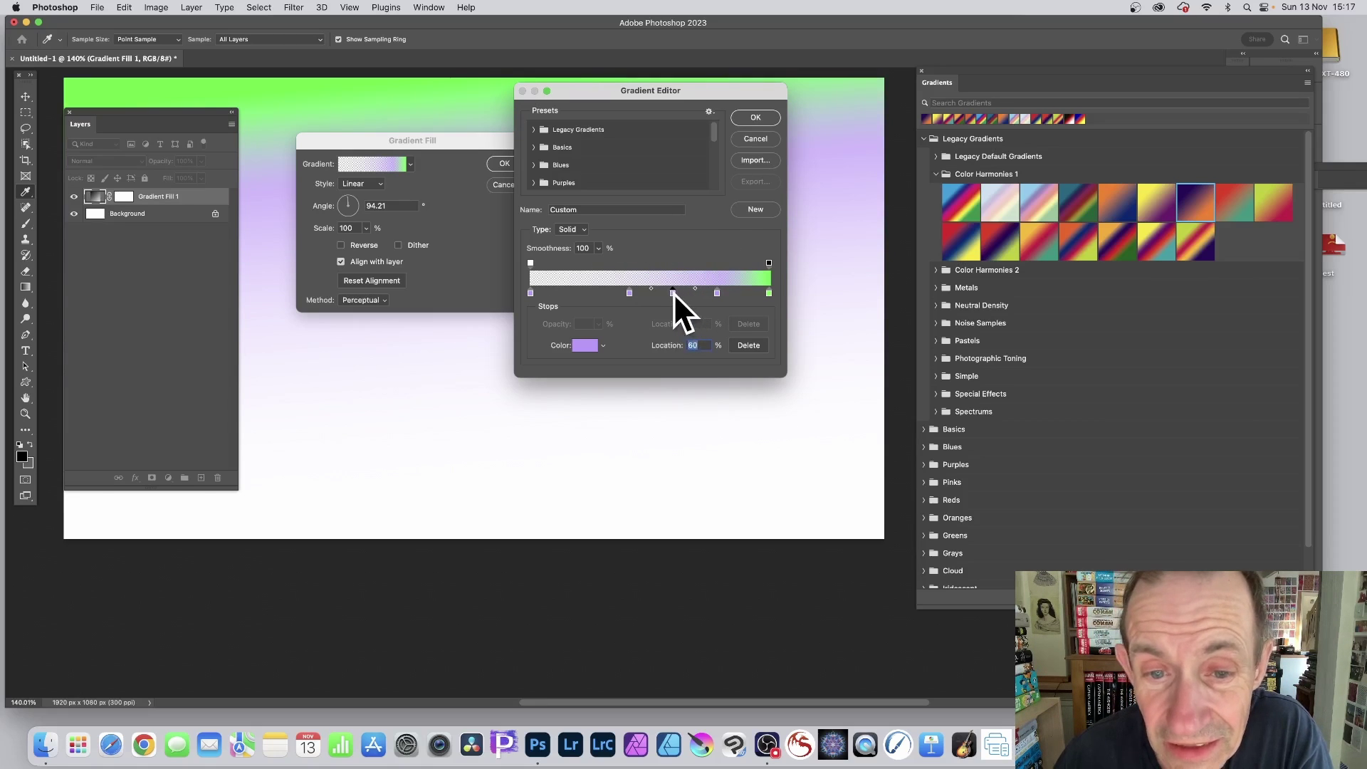
click(531, 293)
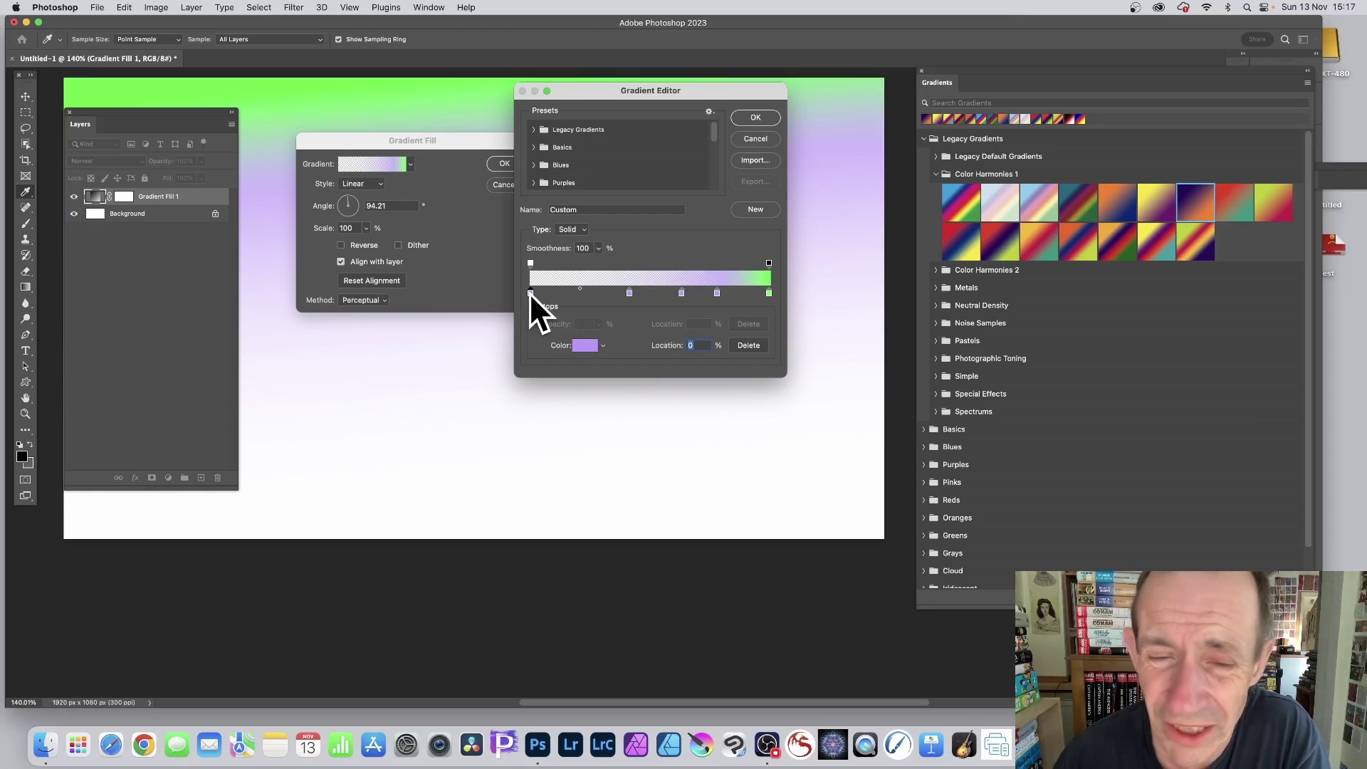
mouse_move(682, 292)
mouse_down()
mouse_move(700, 293)
mouse_move(677, 293)
mouse_up()
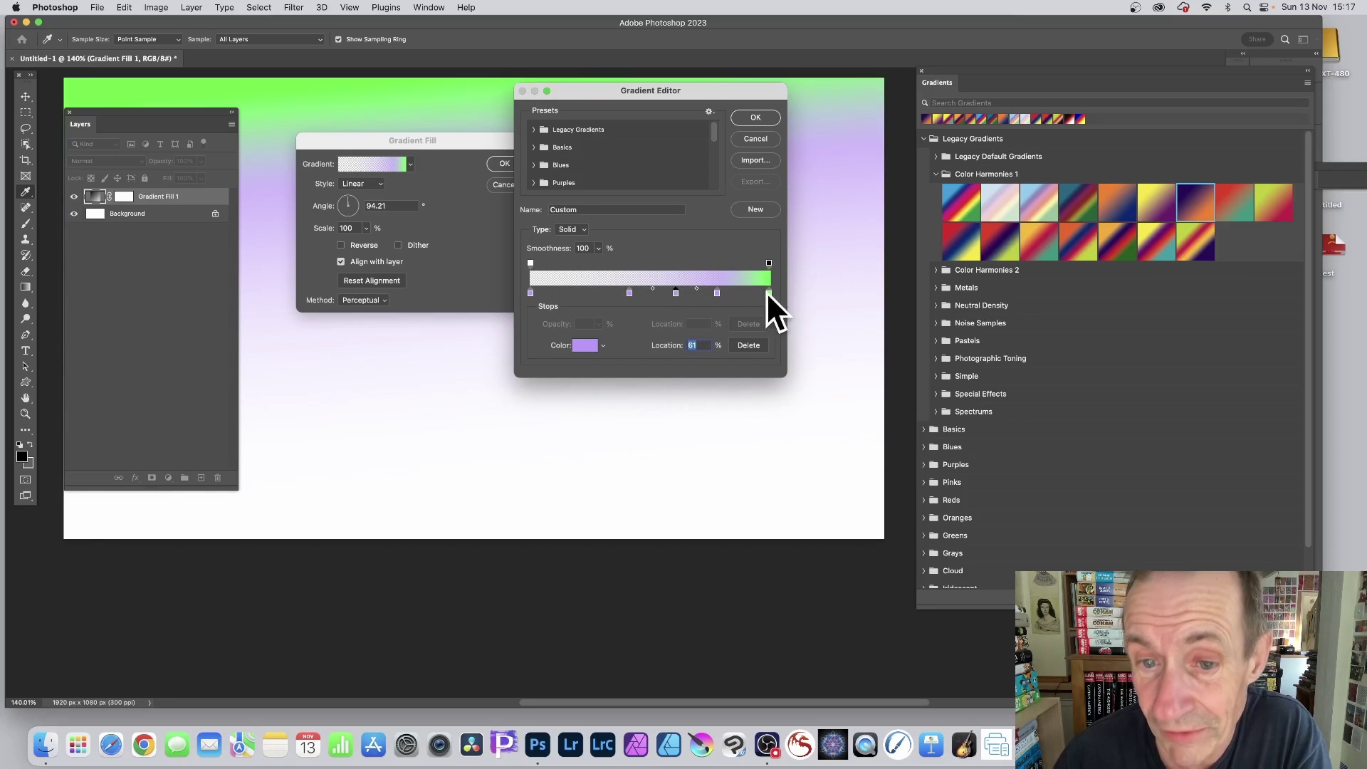
click(769, 292)
click(696, 294)
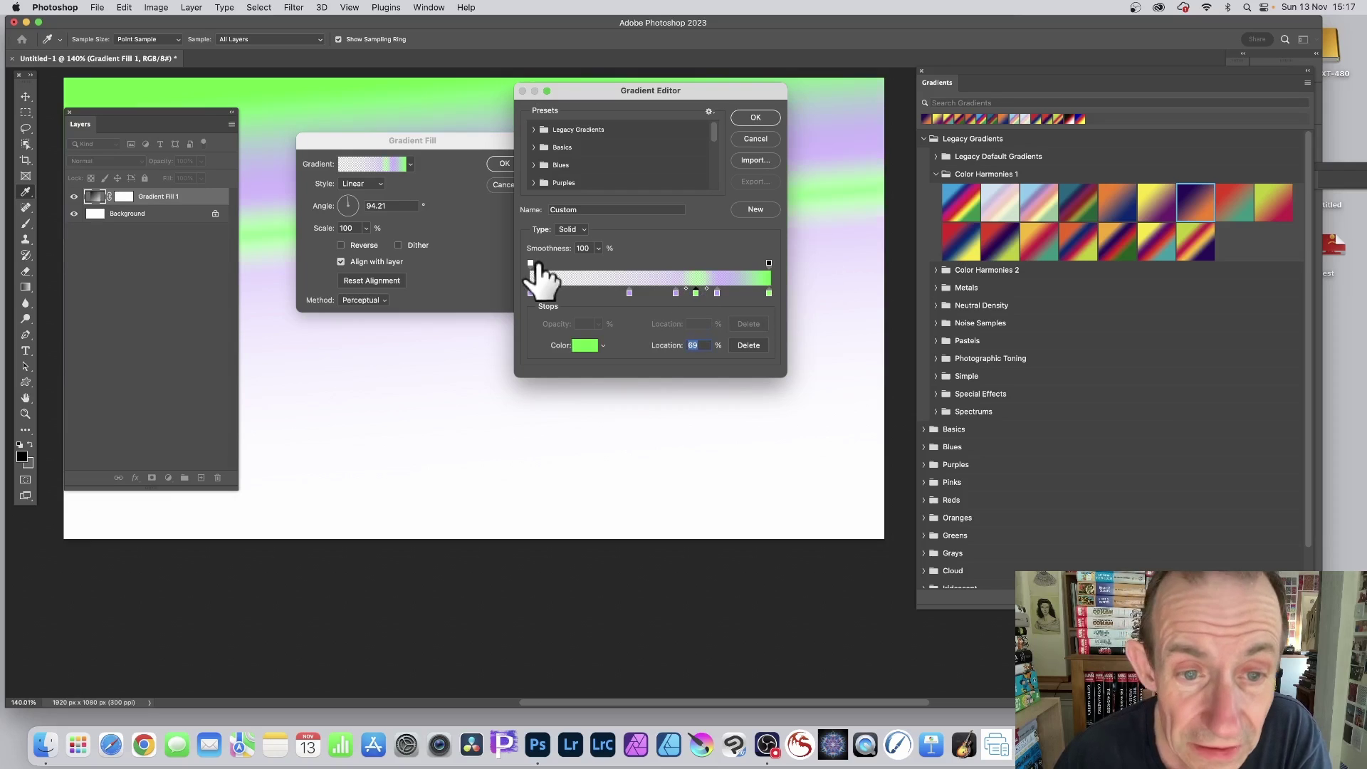
Set the left opacity stop to 100% so the gradient is fully opaque.
click(530, 263)
click(598, 323)
drag(604, 339, 698, 331)
Add green stops at 49%, 30% and near the left end, a lilac stop at 22%, and drag the 61% stop right.
click(695, 292)
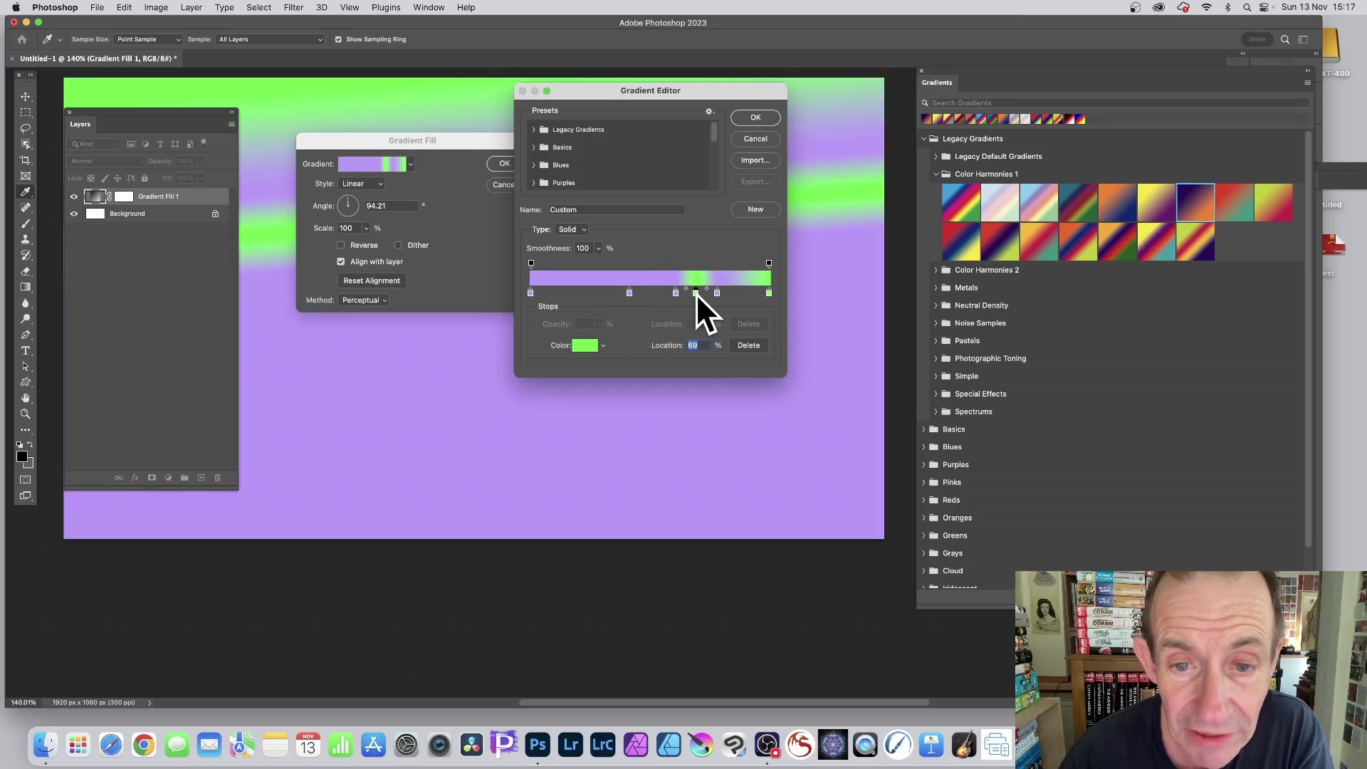
click(647, 293)
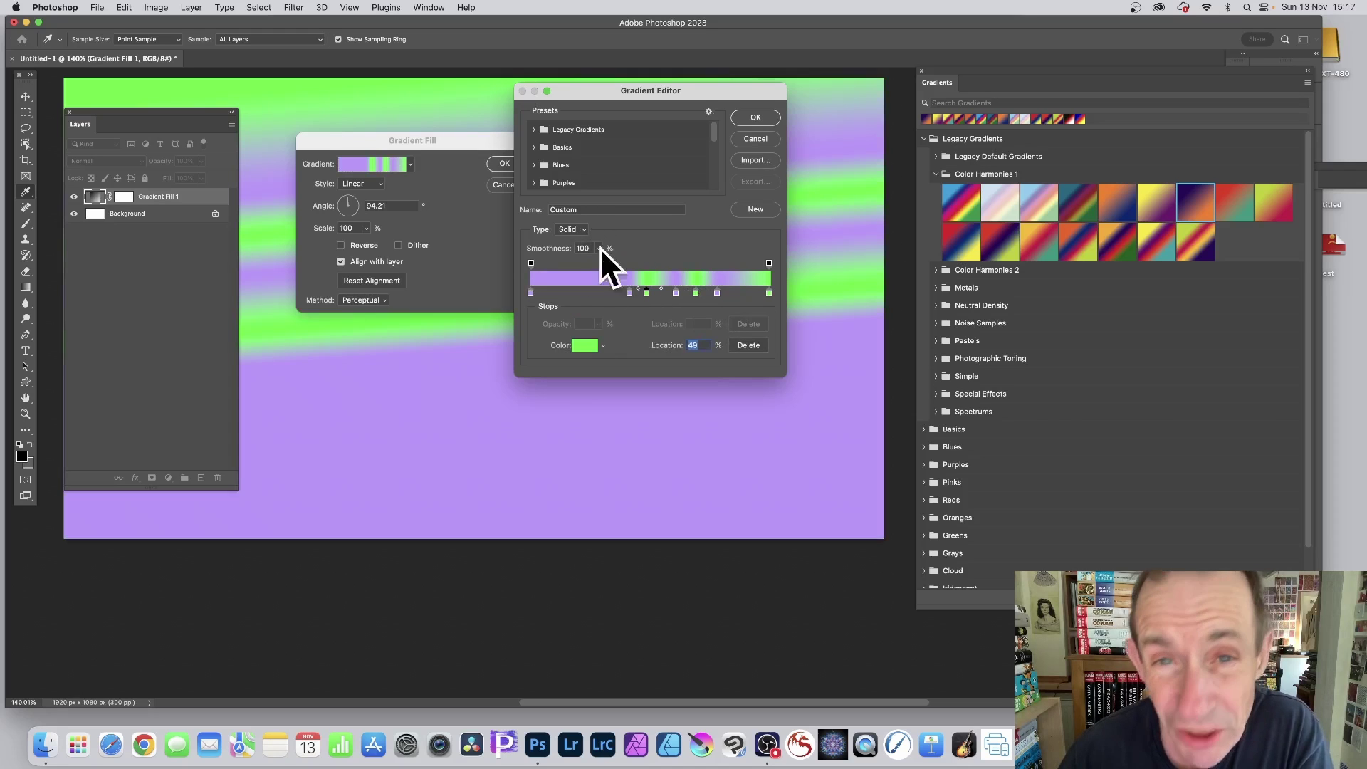
click(602, 294)
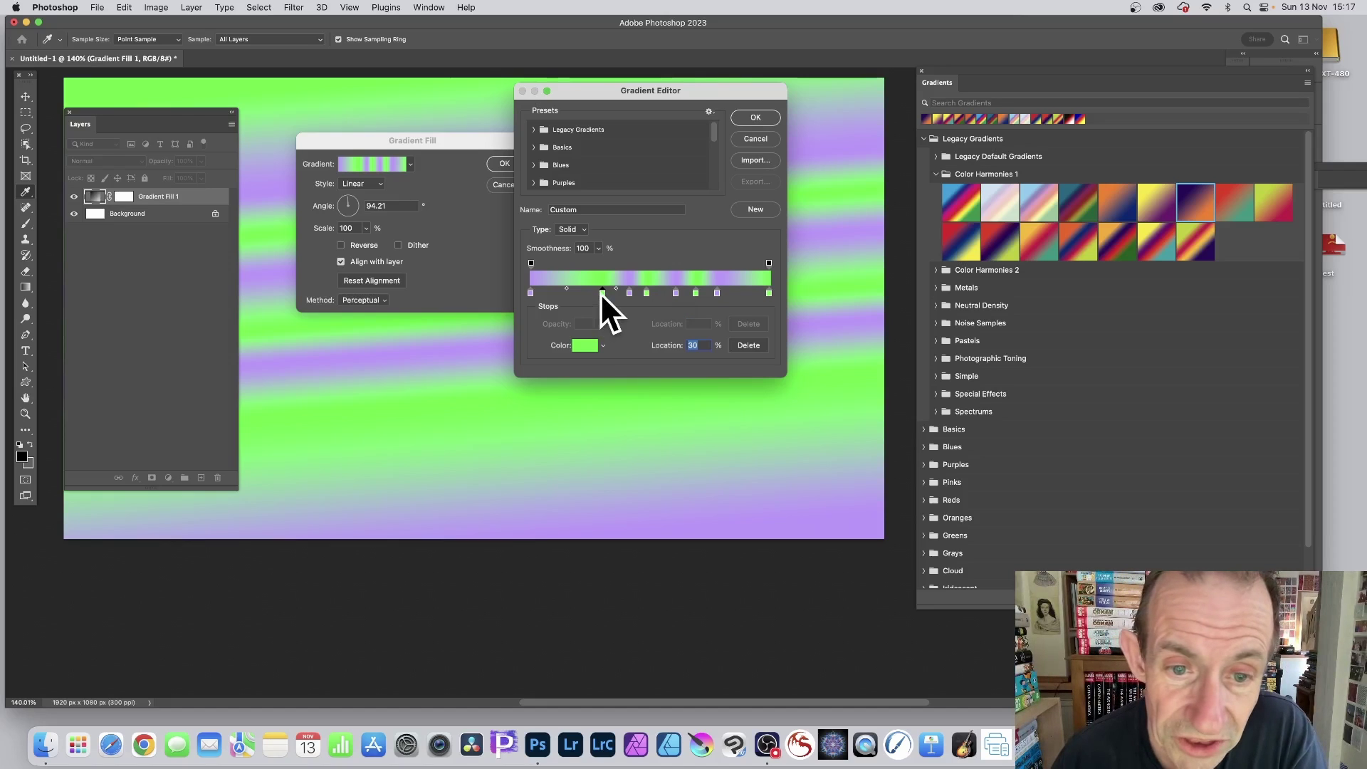
click(647, 293)
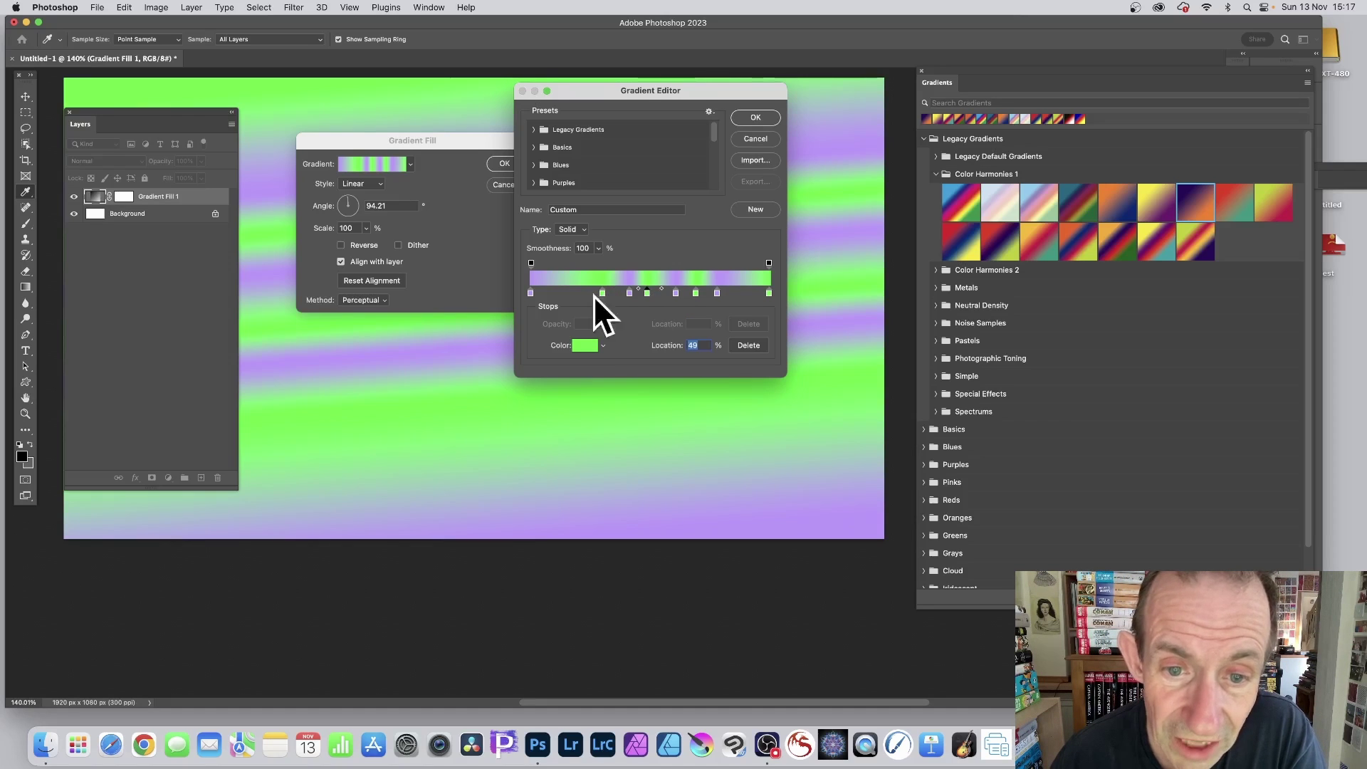
click(563, 293)
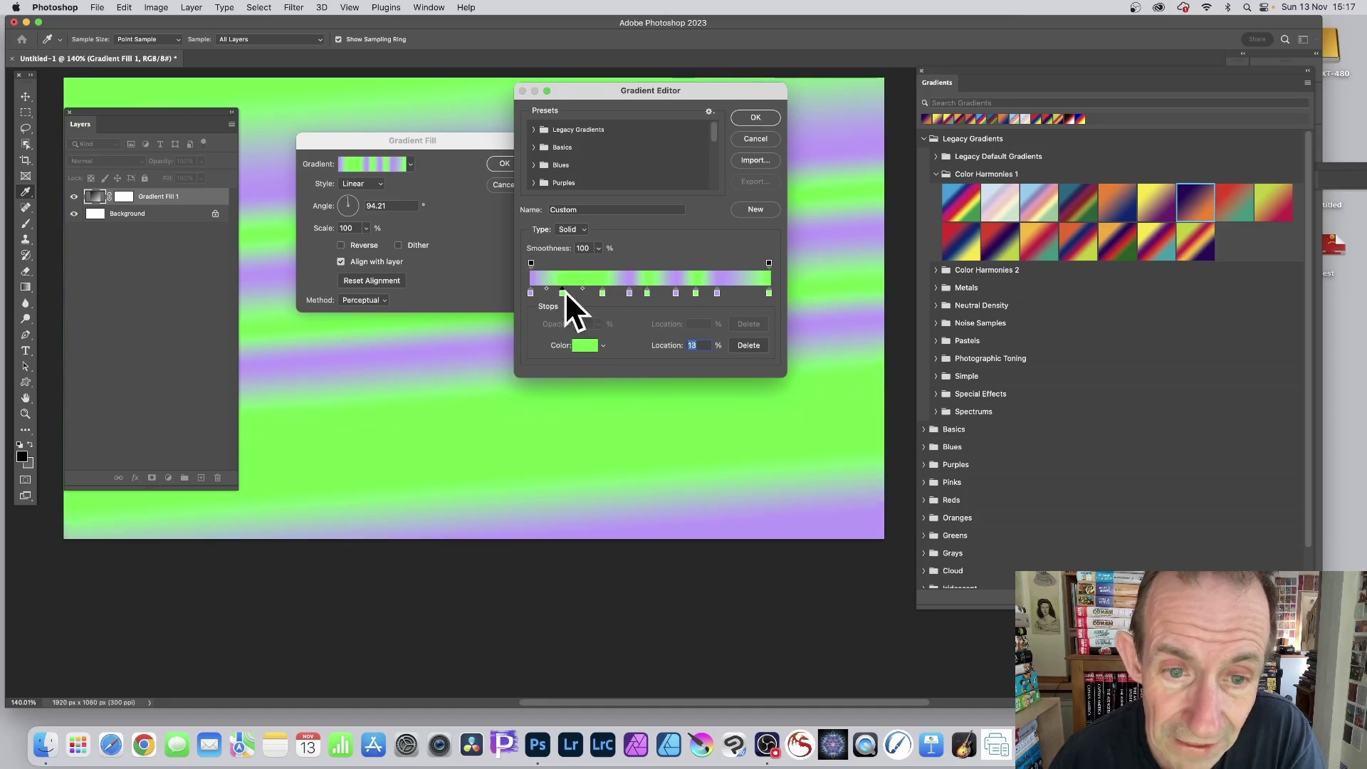
click(530, 293)
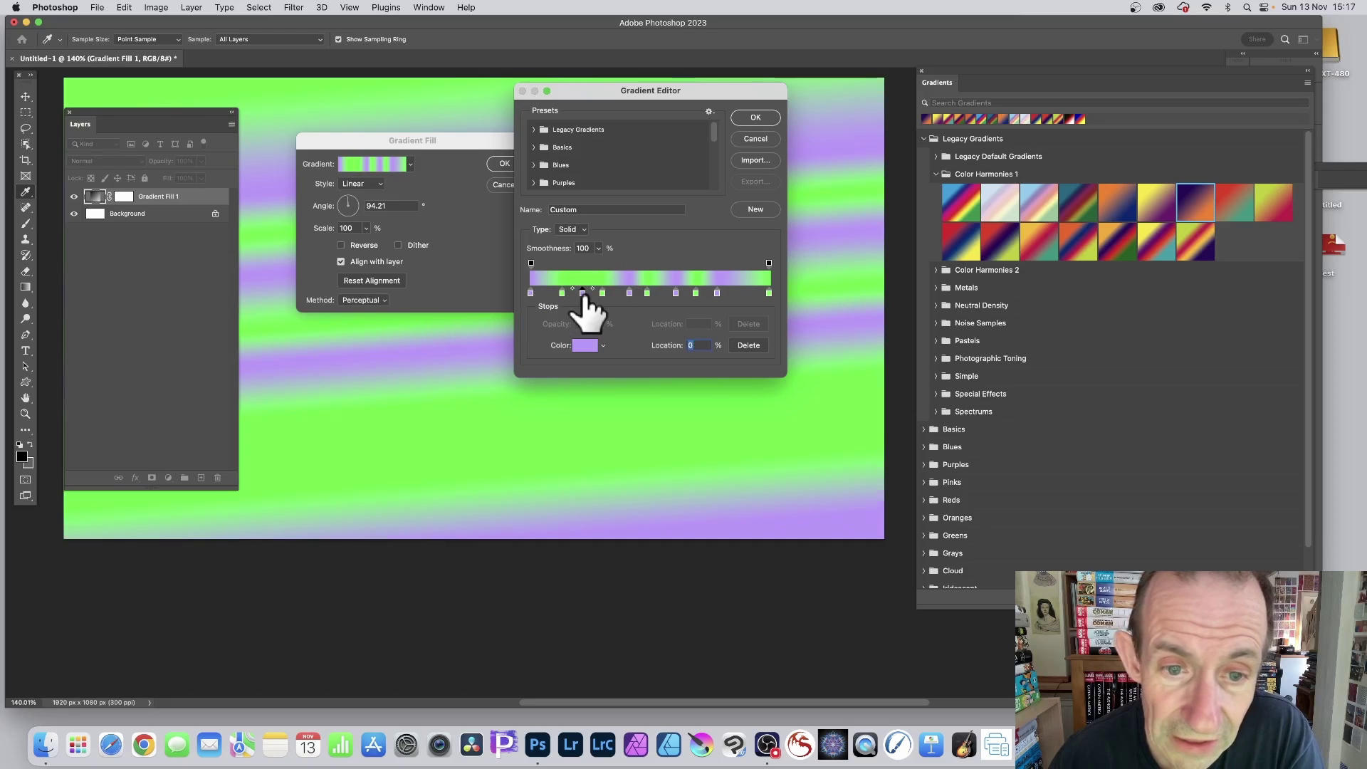
click(583, 293)
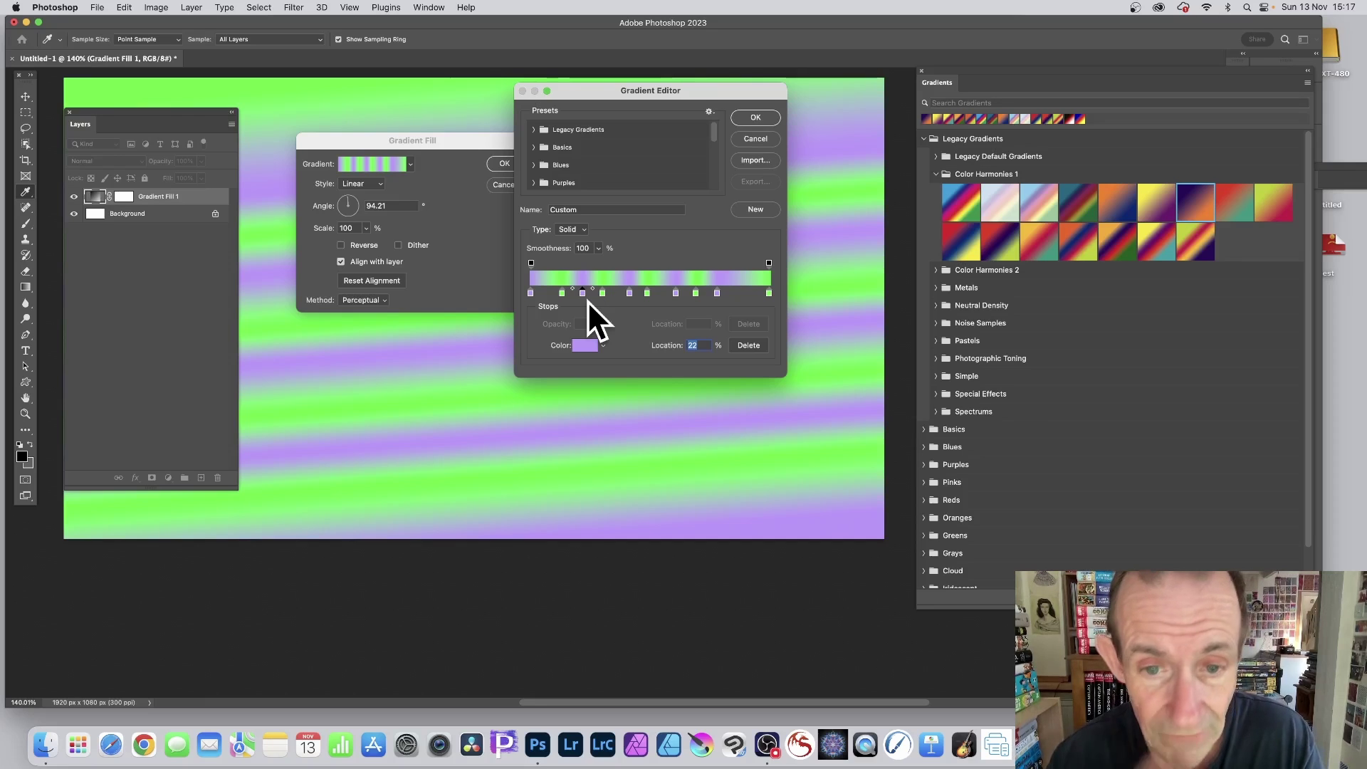
click(675, 293)
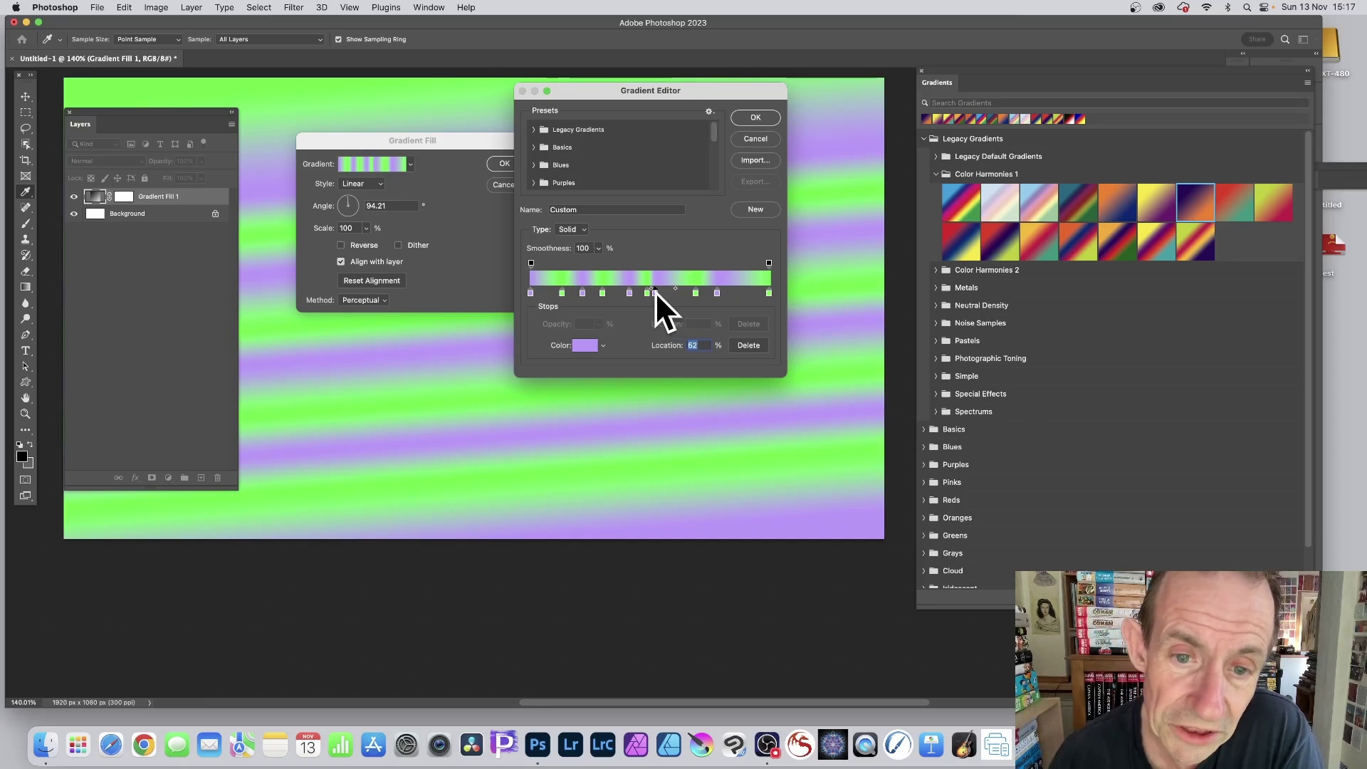
drag(655, 292, 717, 305)
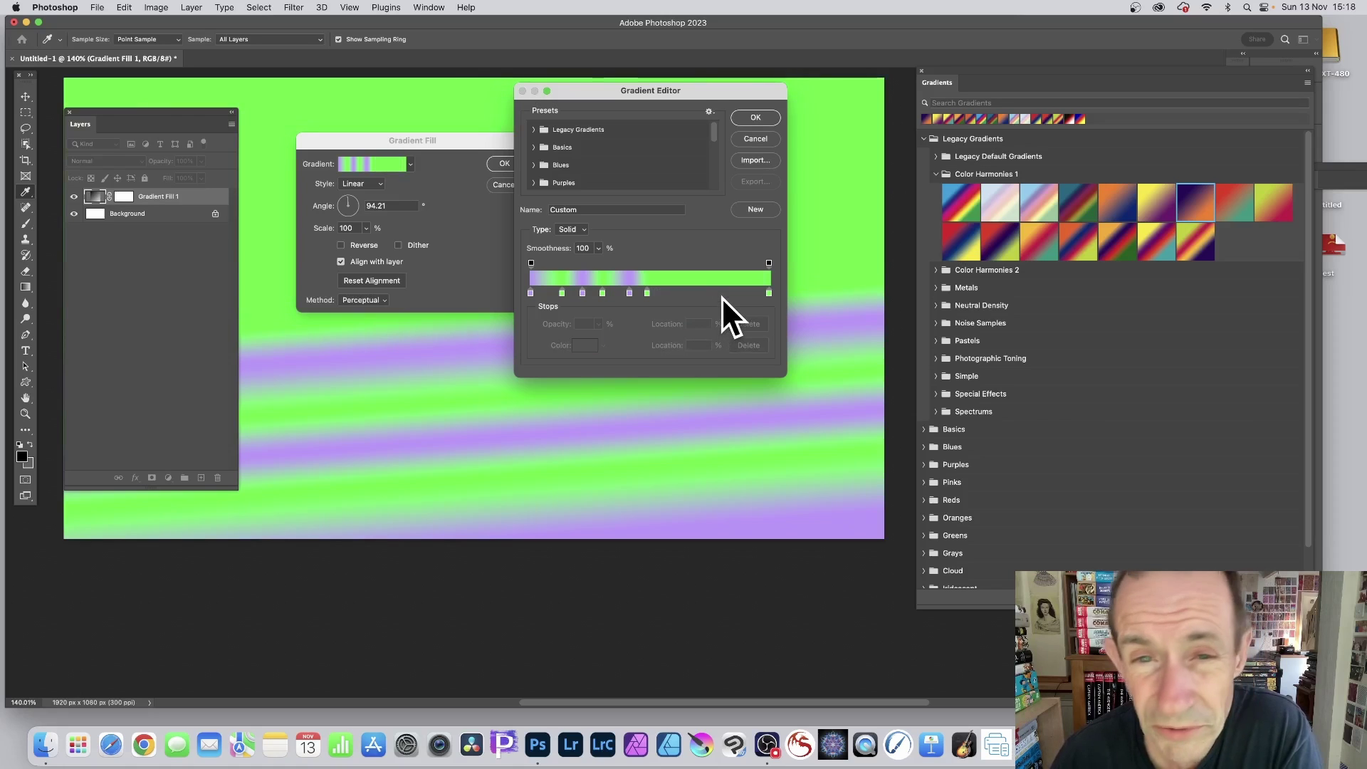
Shift the midpoint beside the 49% green stop and add a green stop around 53%.
click(648, 293)
mouse_move(711, 288)
mouse_down()
mouse_move(738, 292)
mouse_move(635, 287)
mouse_move(706, 288)
mouse_up()
click(666, 293)
click(673, 288)
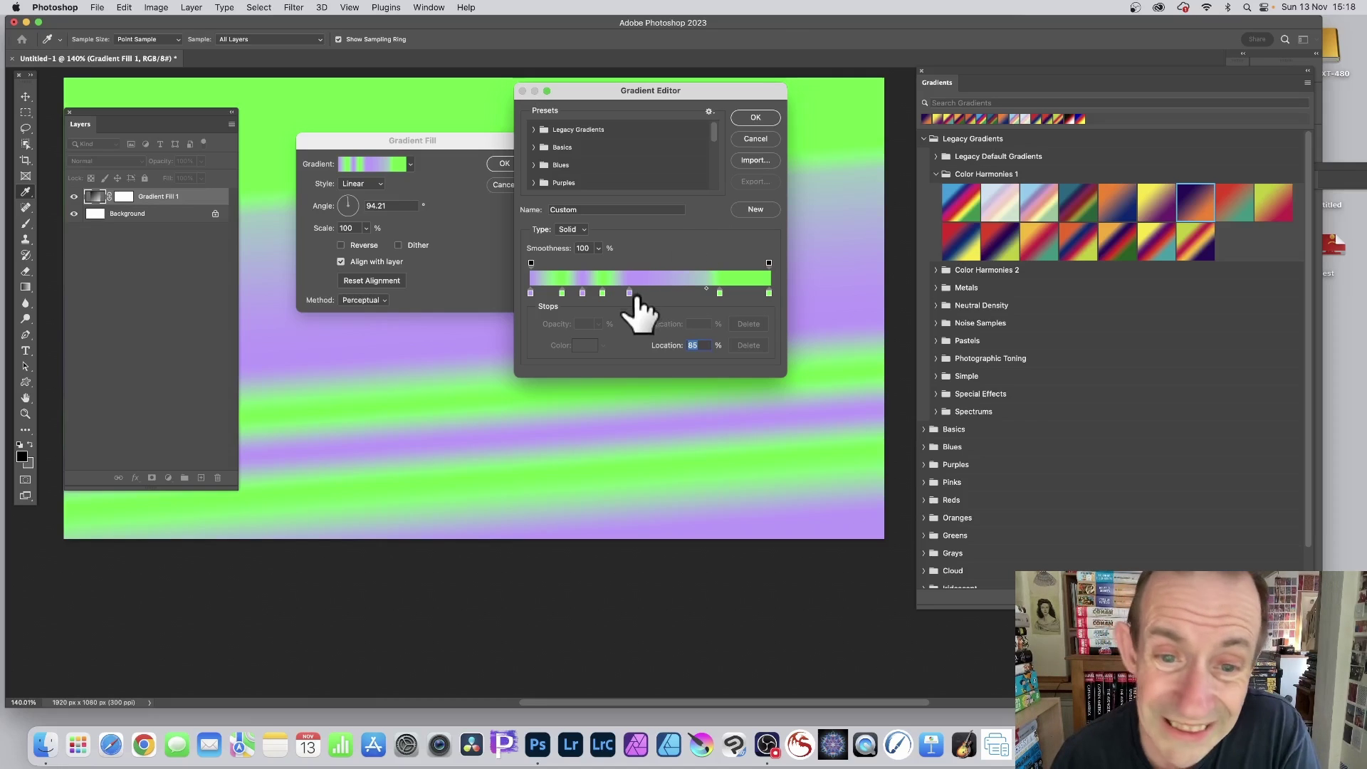
Move a lilac stop to 49%, add a green stop at 34%, and save the stripes as a new preset.
drag(629, 293, 647, 289)
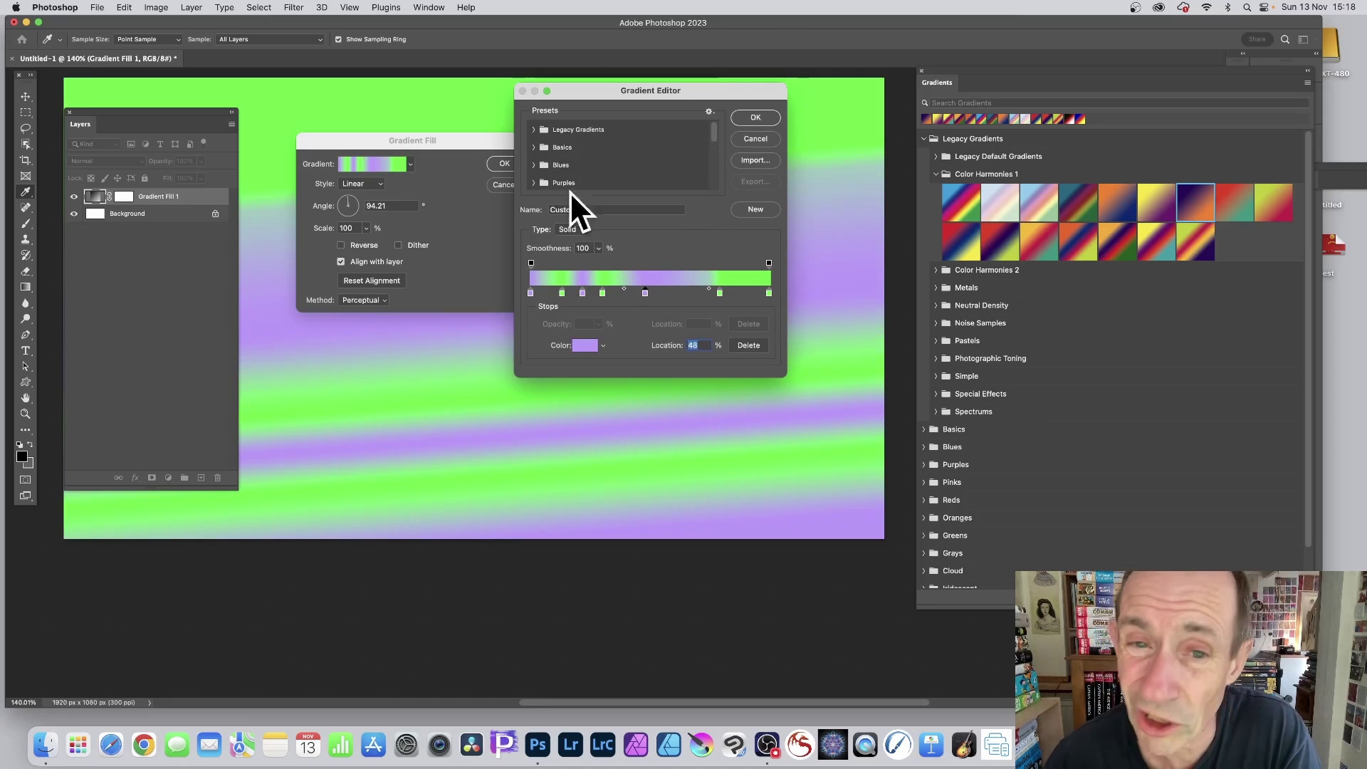
drag(645, 291, 669, 290)
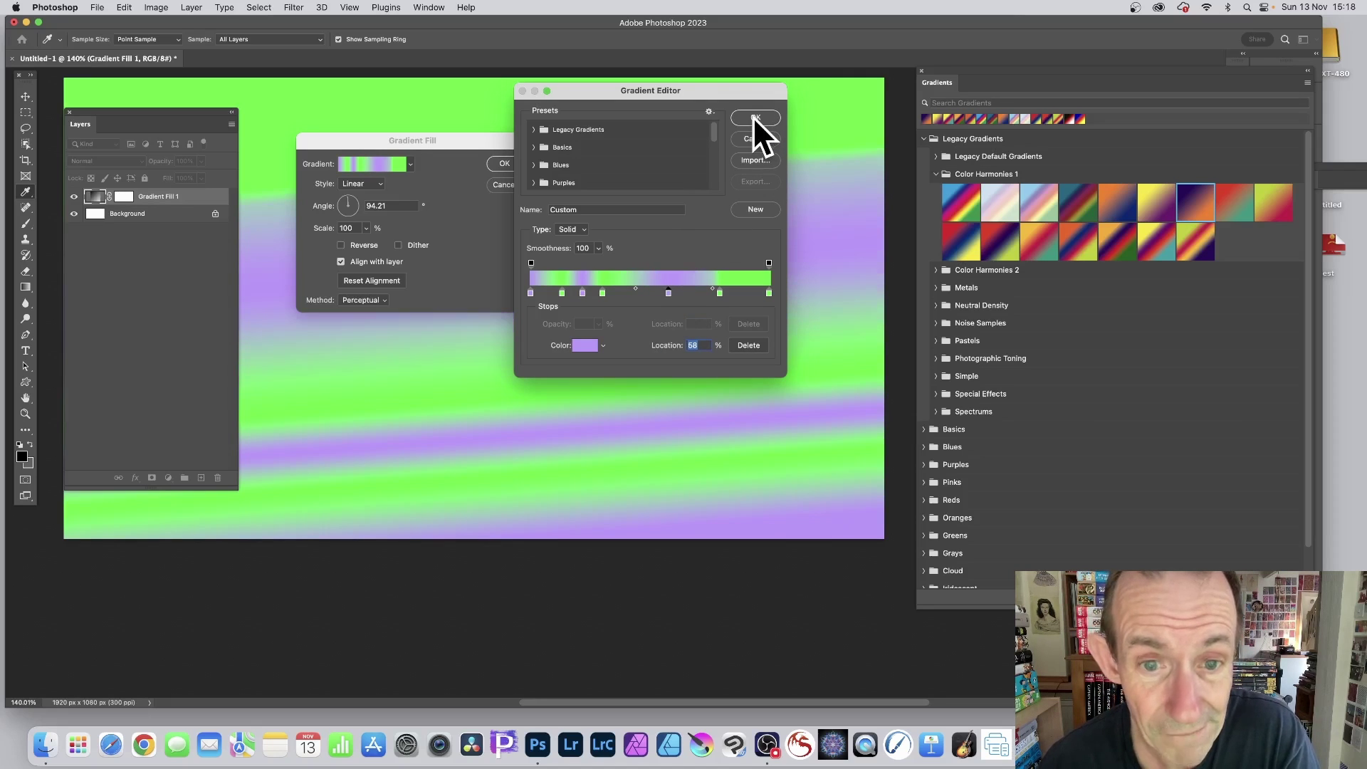
drag(601, 292, 613, 292)
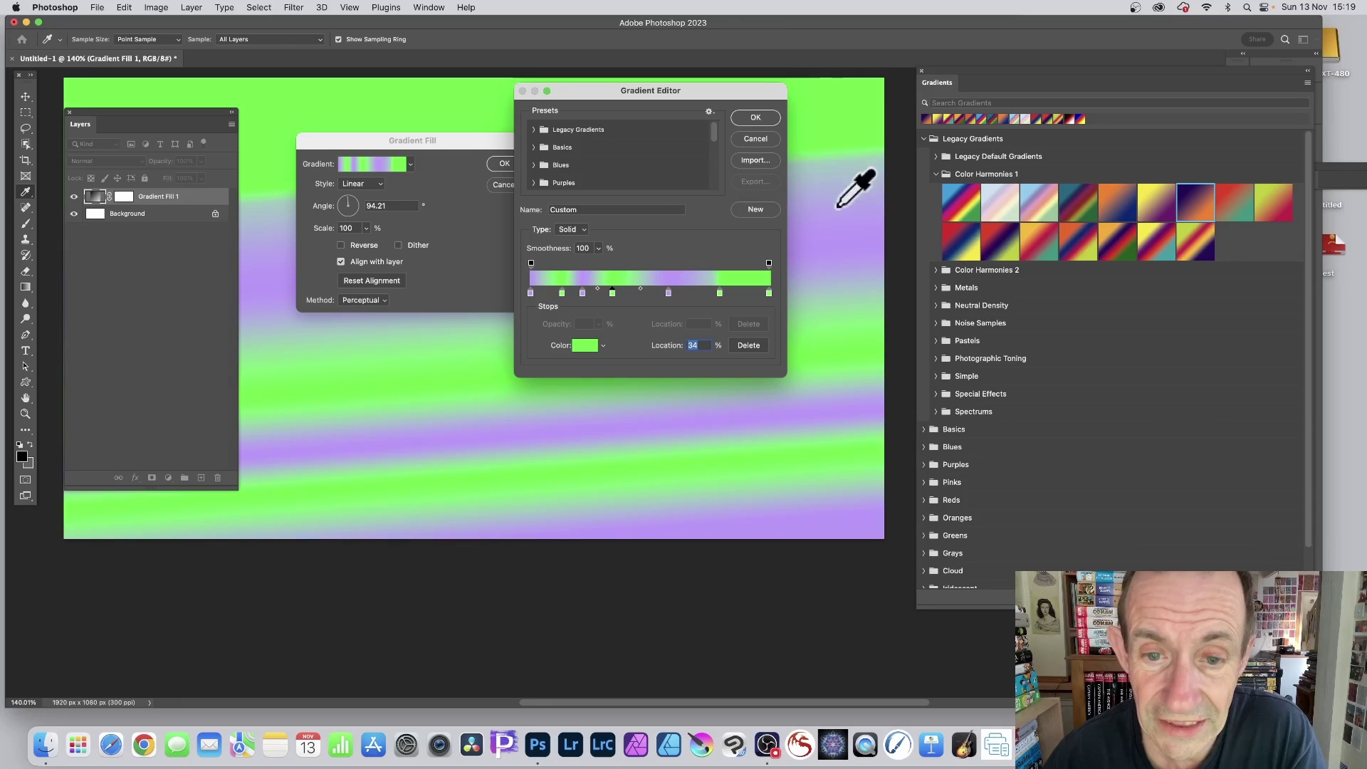
click(754, 208)
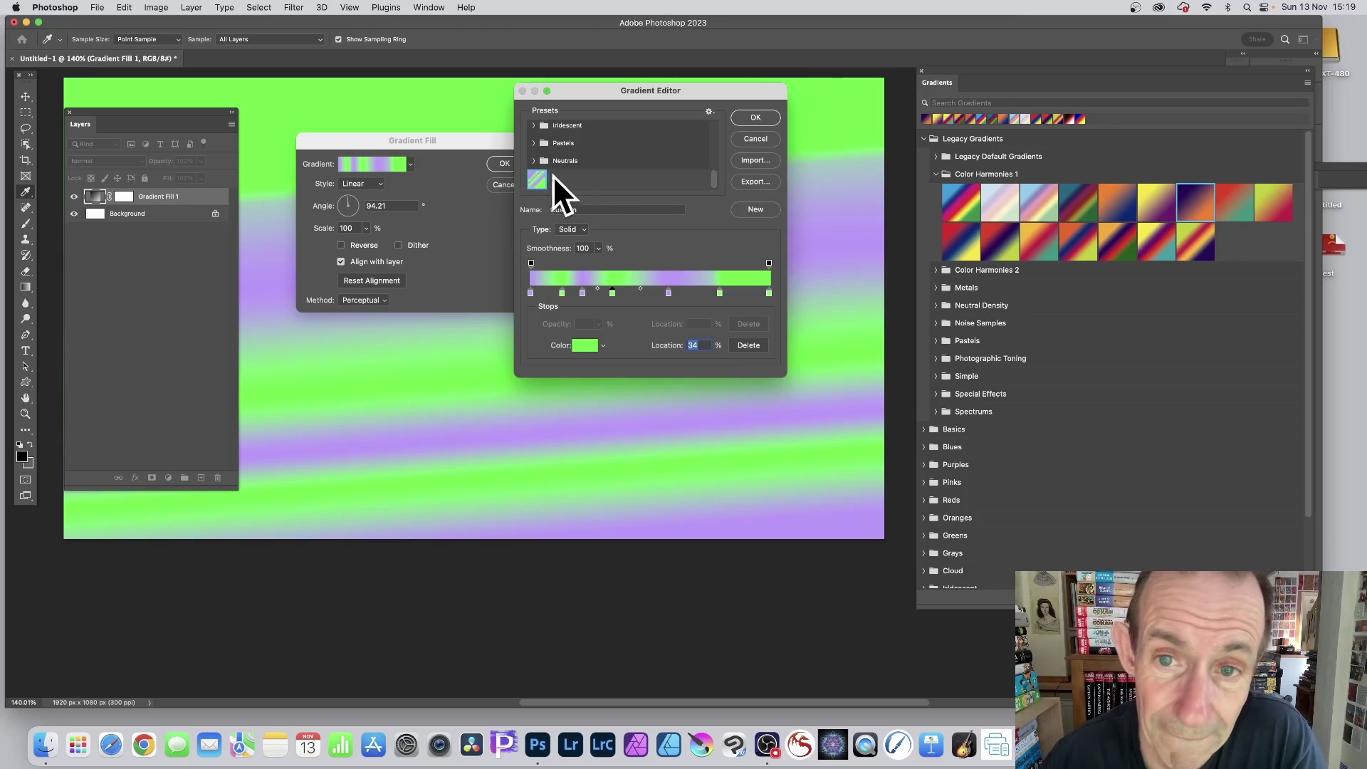
click(768, 117)
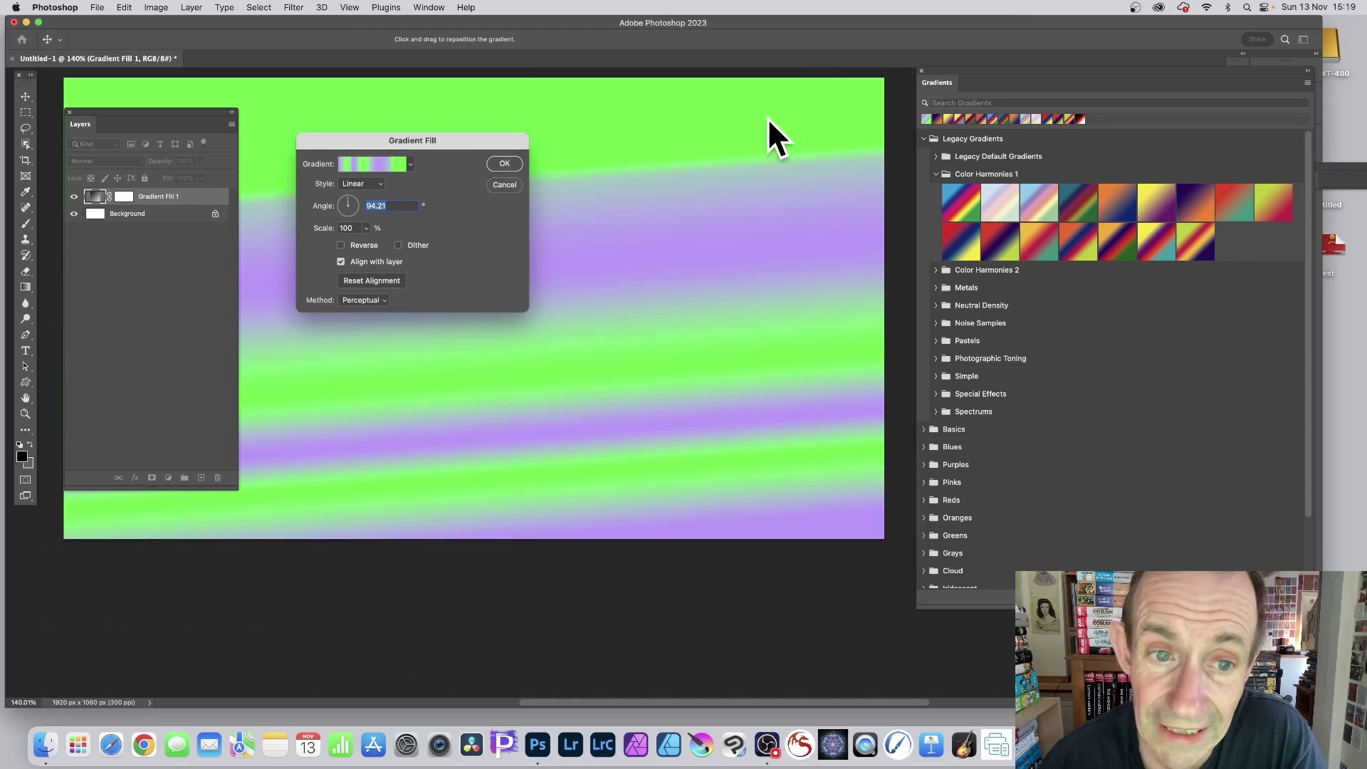
Set the striped gradient fill's angle to 57.24° and apply it.
click(499, 159)
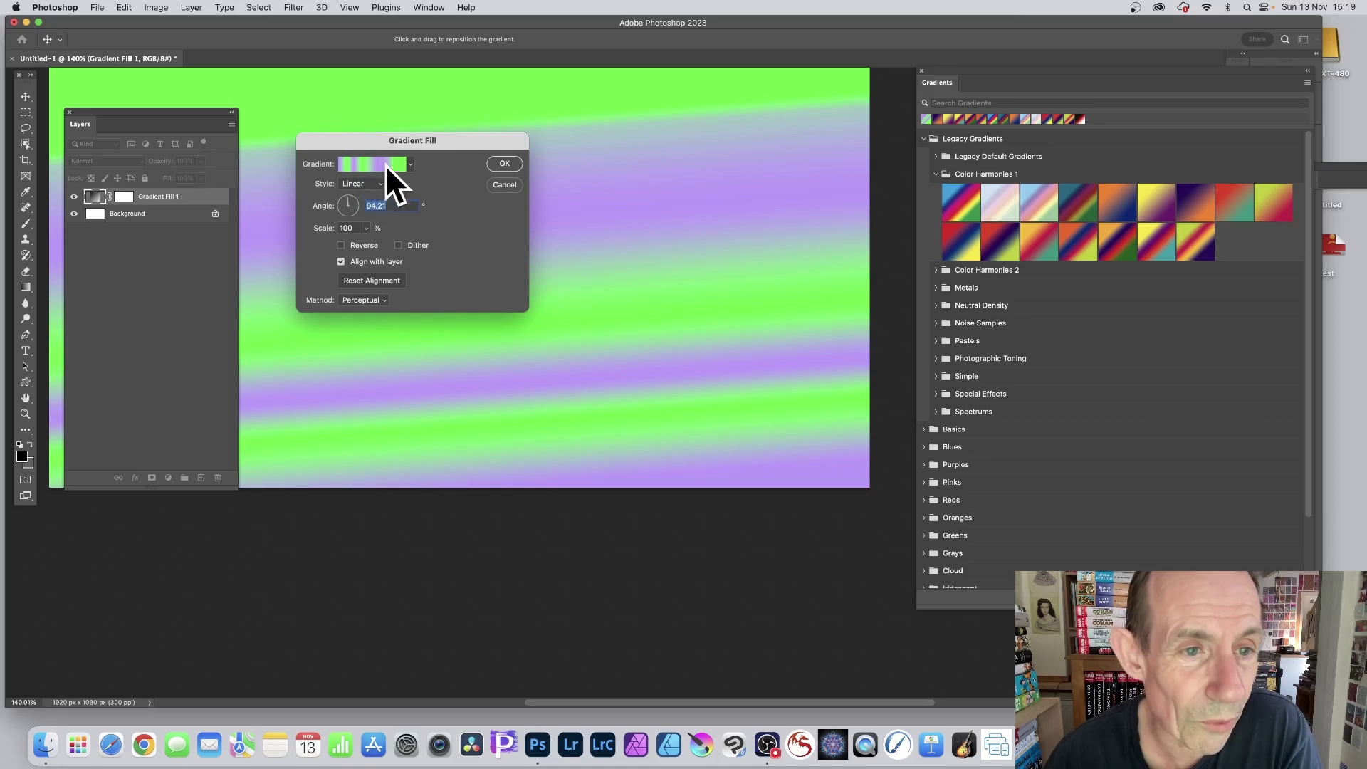
click(354, 198)
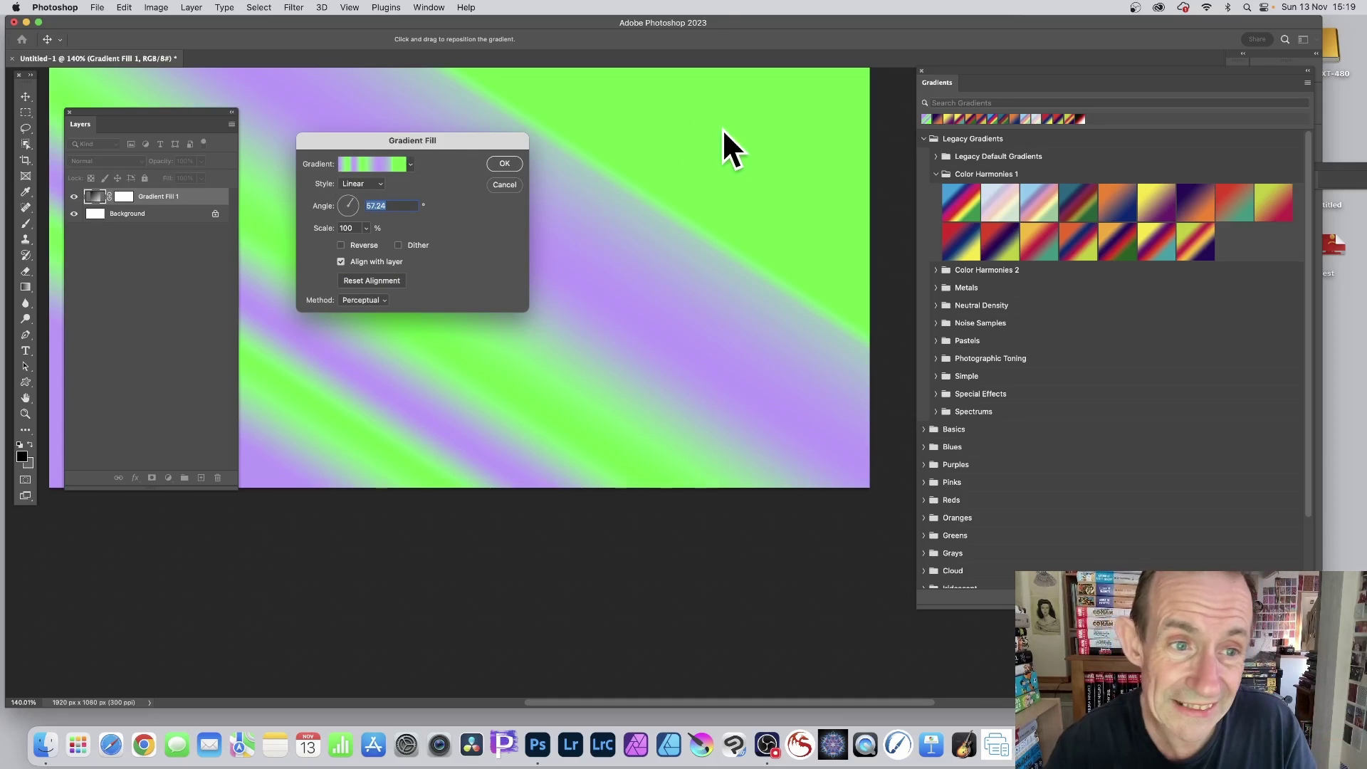
click(510, 161)
key(h)
double_click(95, 196)
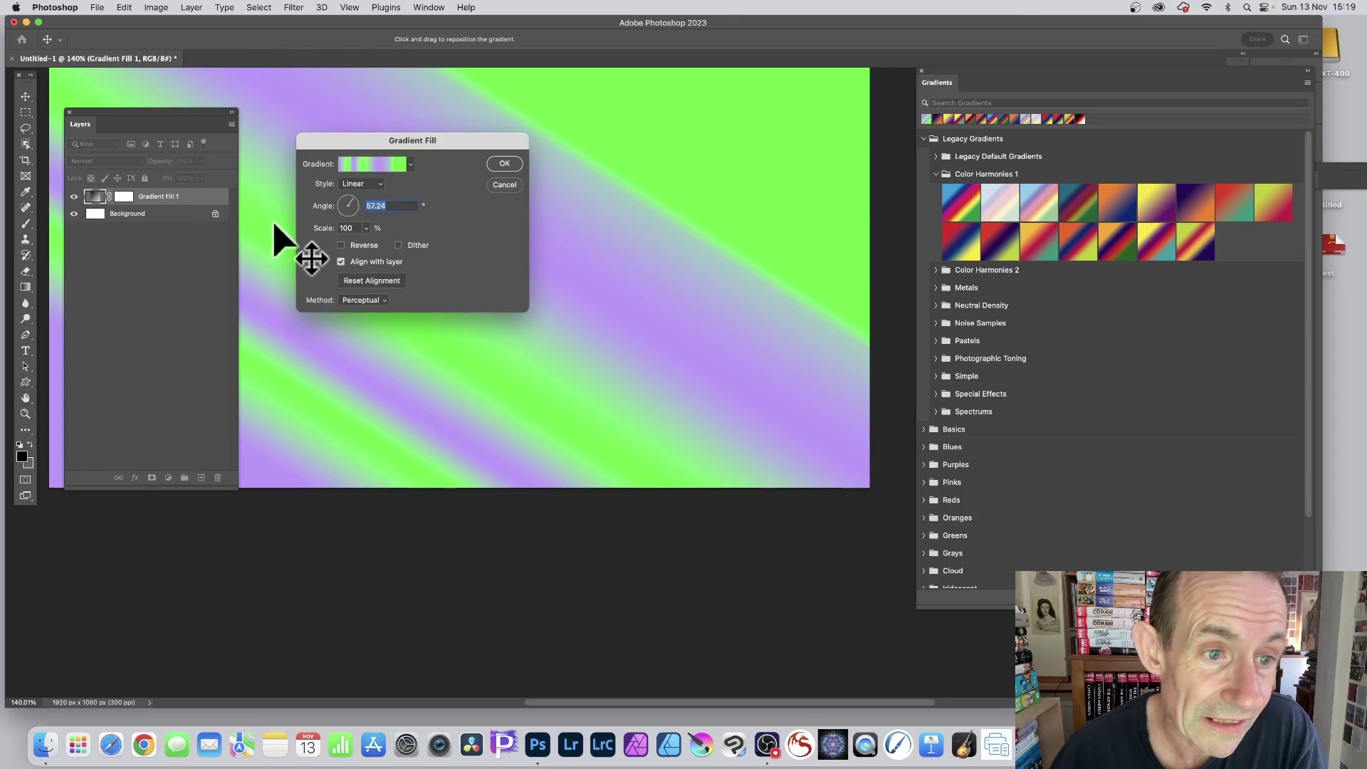